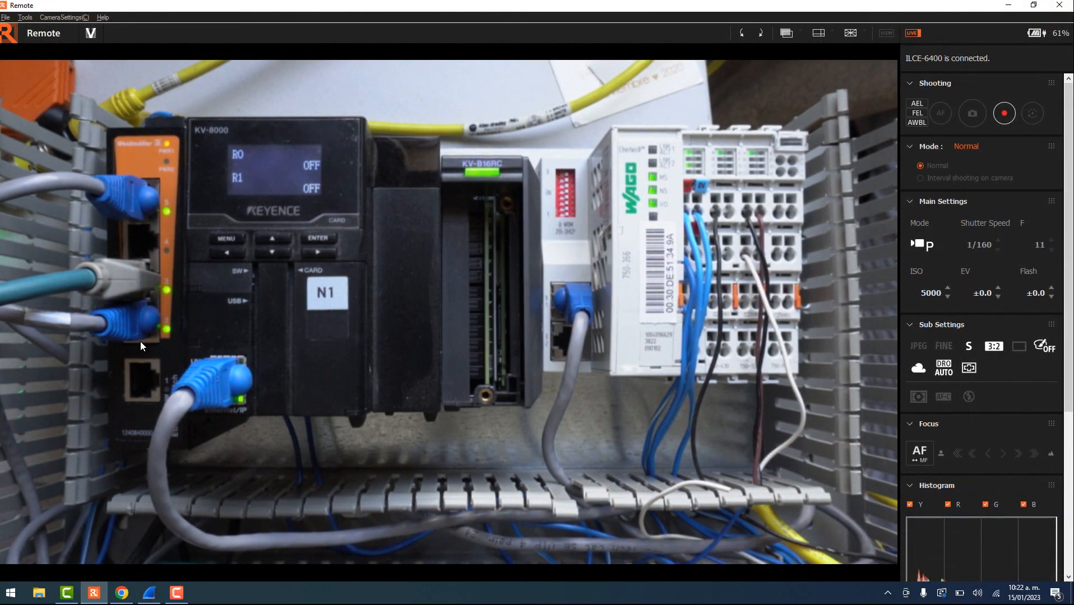
- Switch from the Imaging Edge Remote camera view to the Chrome web browser
click(121, 595)
- Search 'wago 750-366', open WAGO's product page and download the EDS zip from Device Files
click(222, 28)
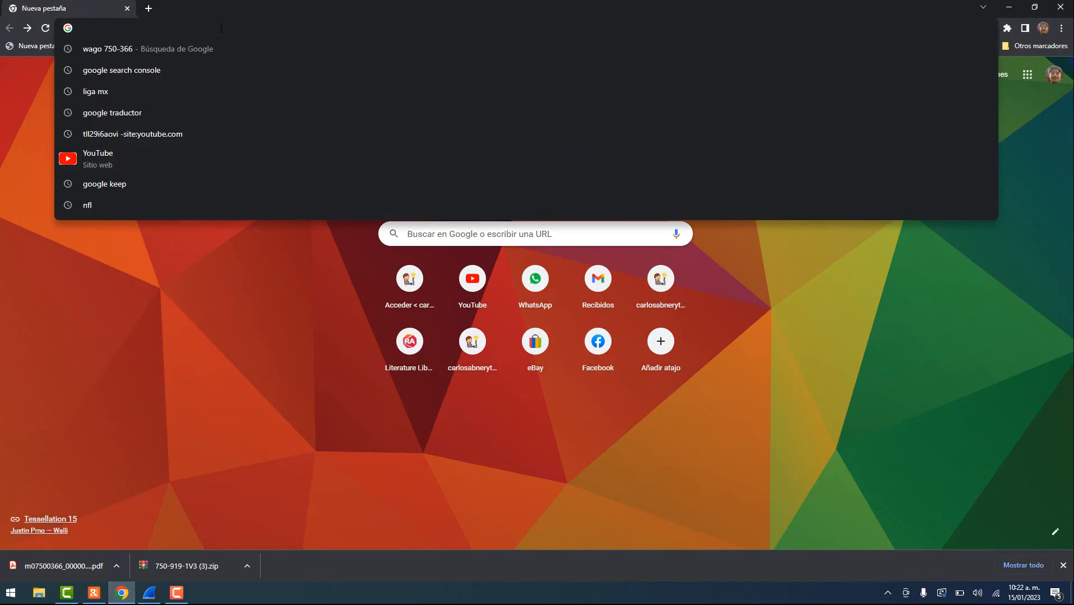
text(wago 750)
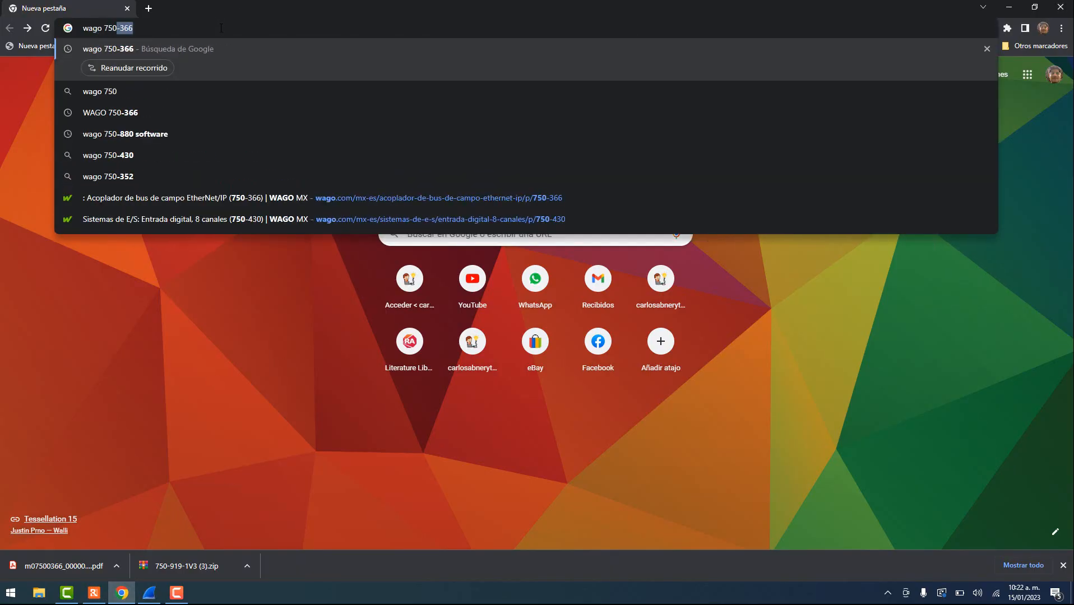
text(-366)
key(Return)
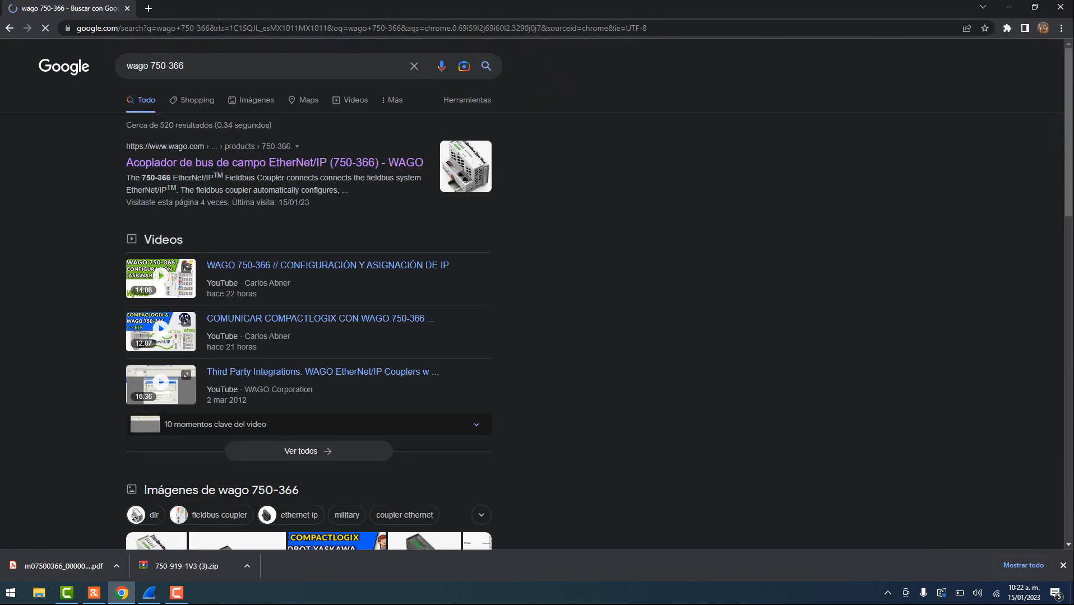
click(223, 167)
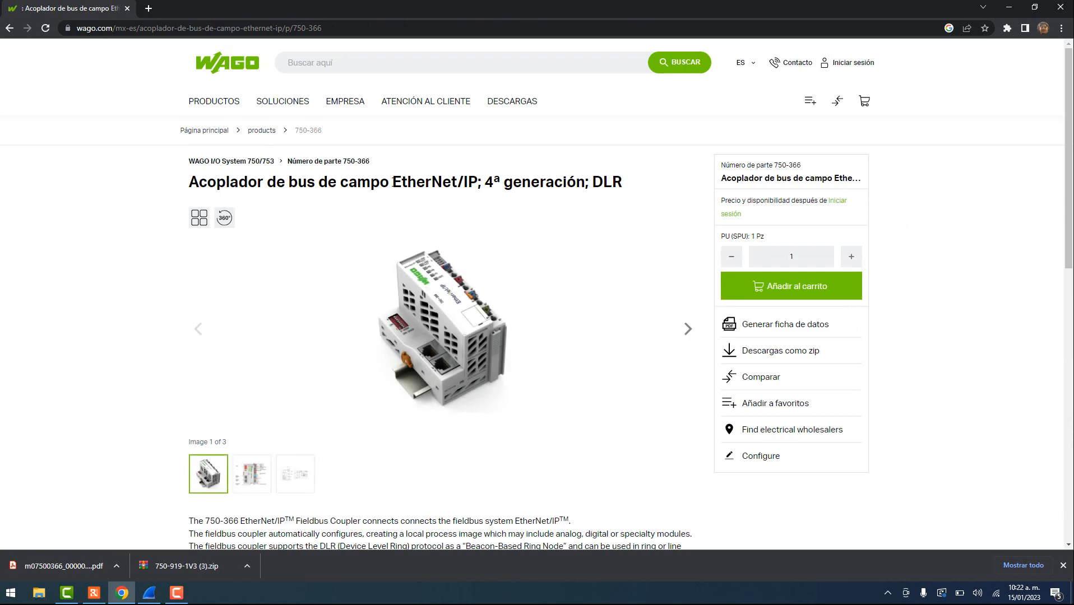
scroll(387, 255, down, 10)
click(338, 188)
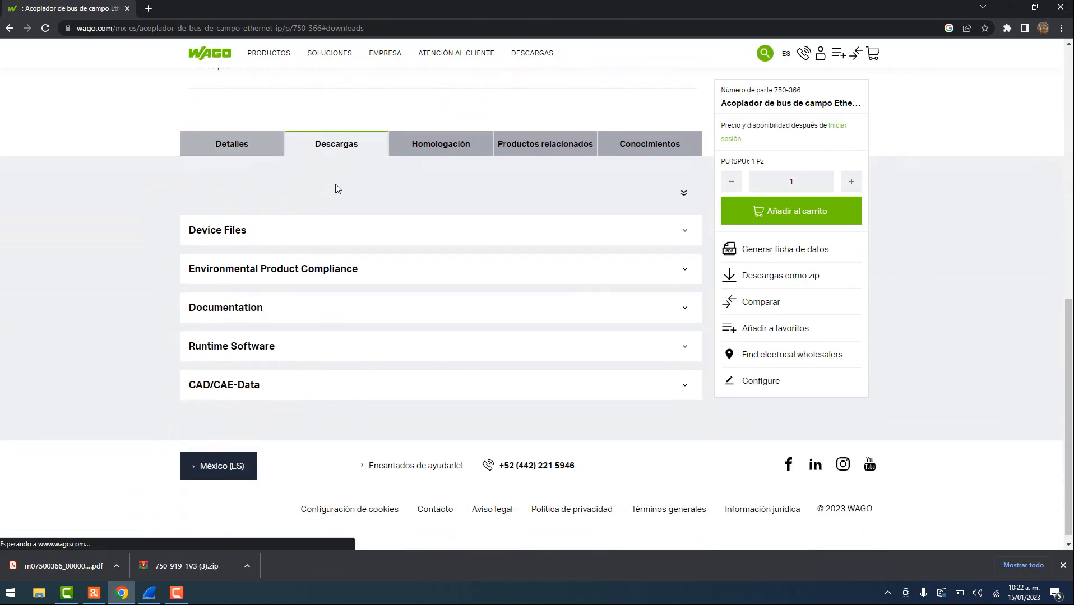
click(237, 225)
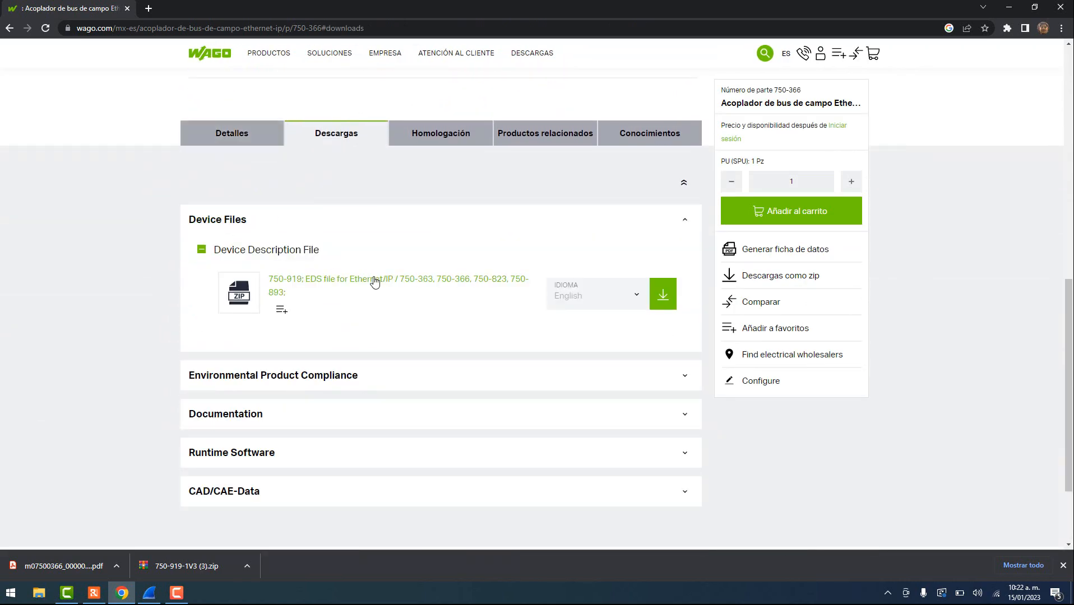
click(662, 297)
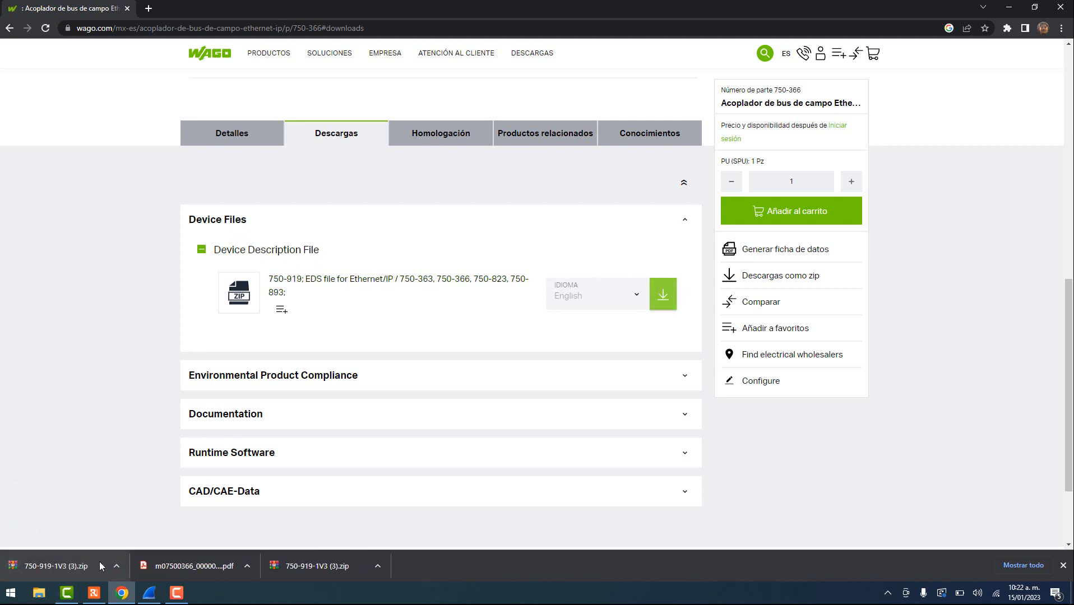
- Download the V 1.1.0 product manual from Documentation and open the PDF
click(258, 418)
scroll(358, 403, down, 3)
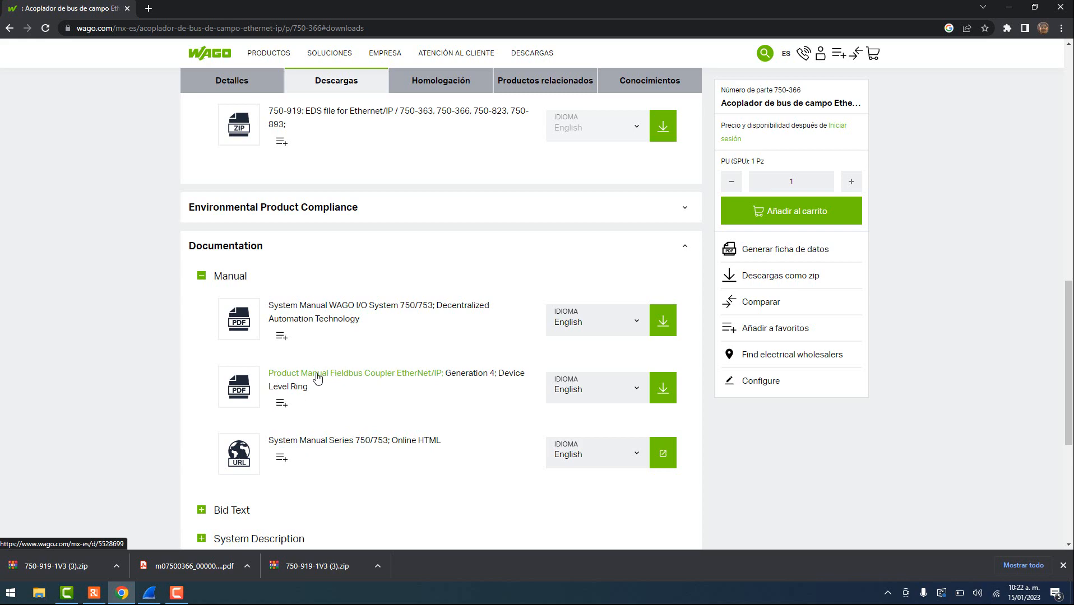
right_click(353, 377)
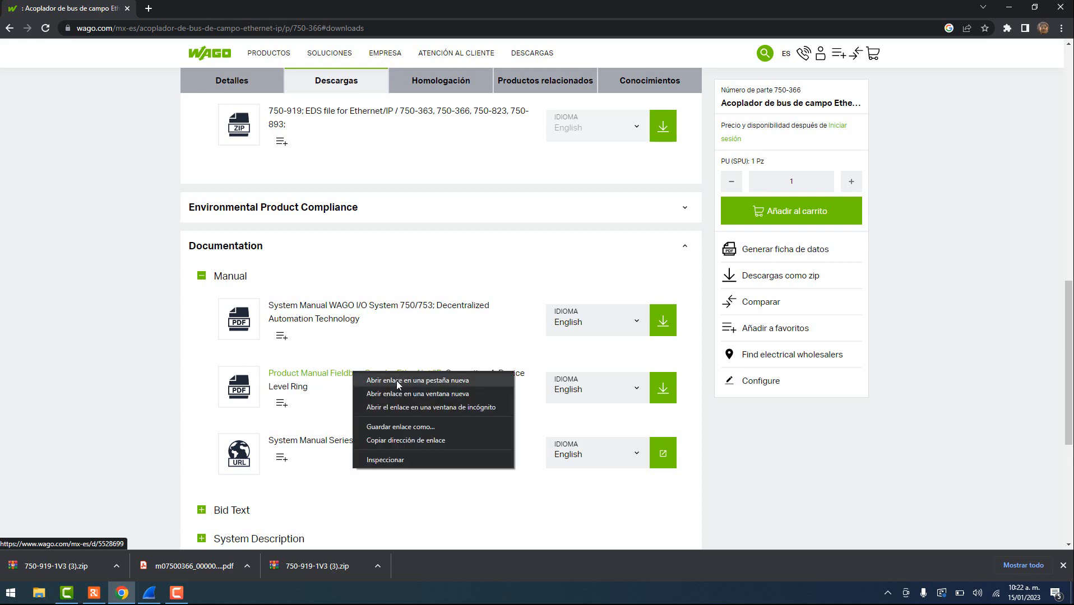
click(397, 381)
key(ctrl+Tab)
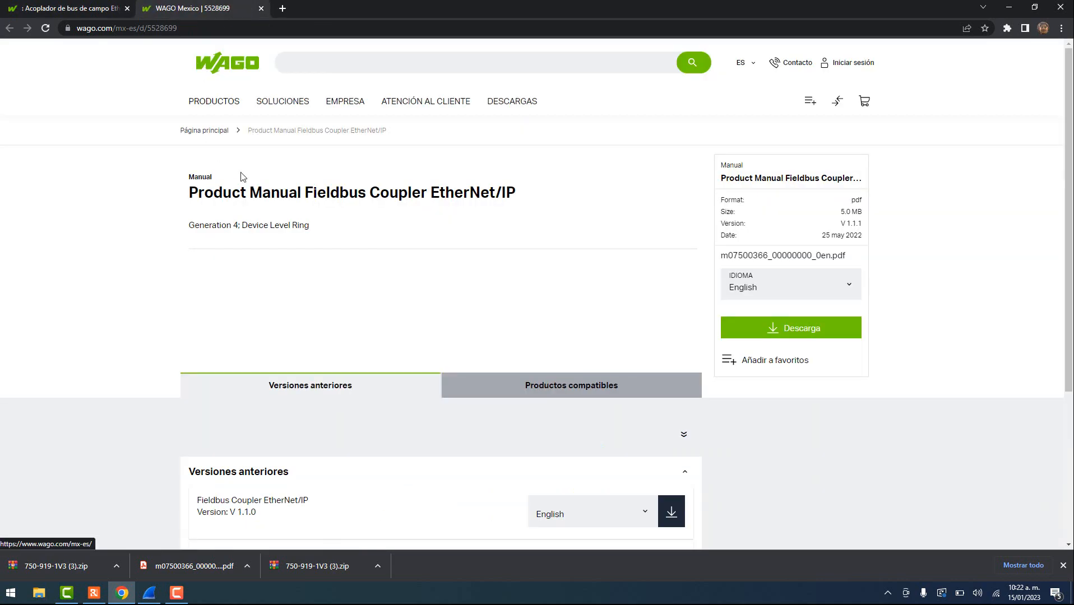
scroll(379, 376, down, 4)
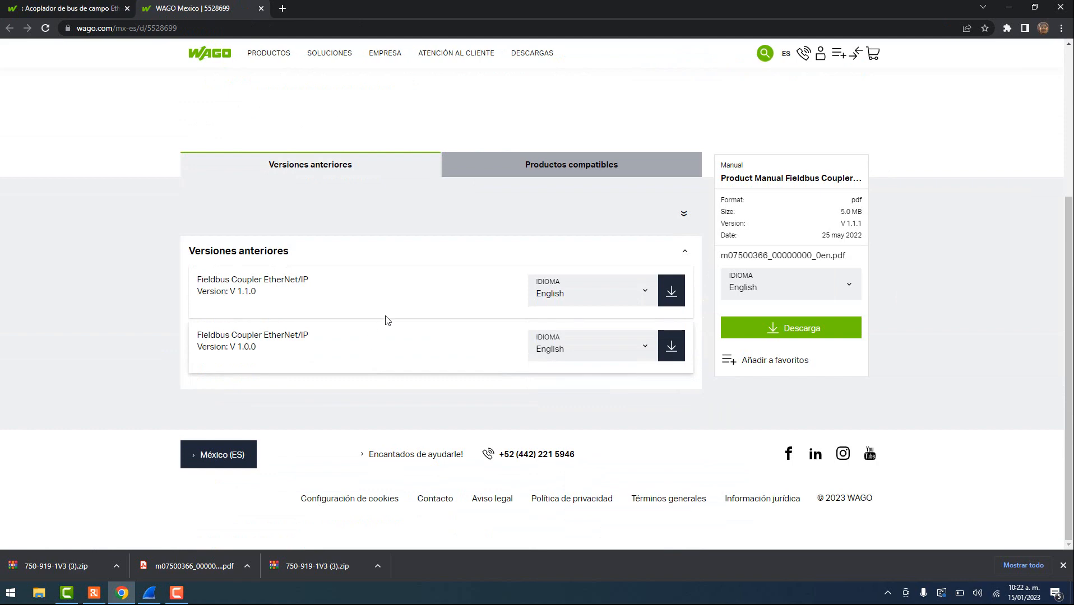
click(671, 292)
click(46, 560)
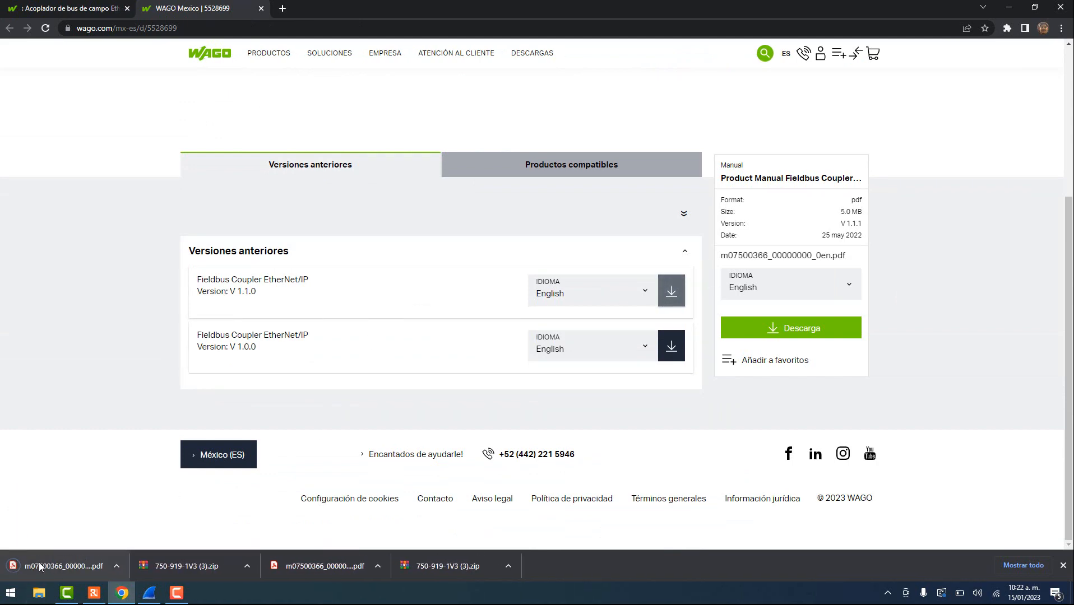
scroll(441, 361, down, 20)
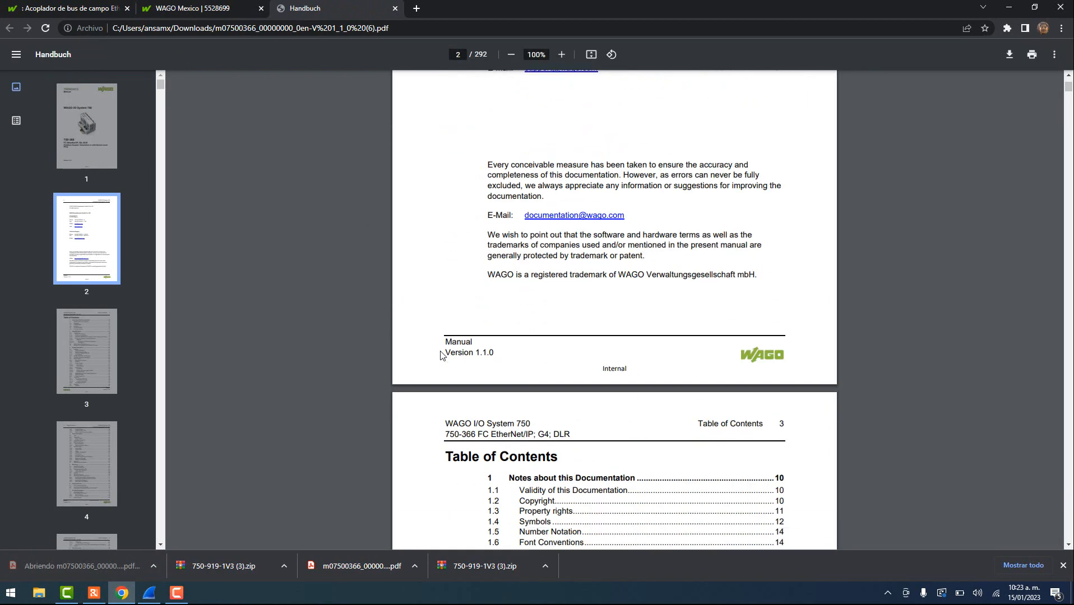
scroll(441, 352, down, 20)
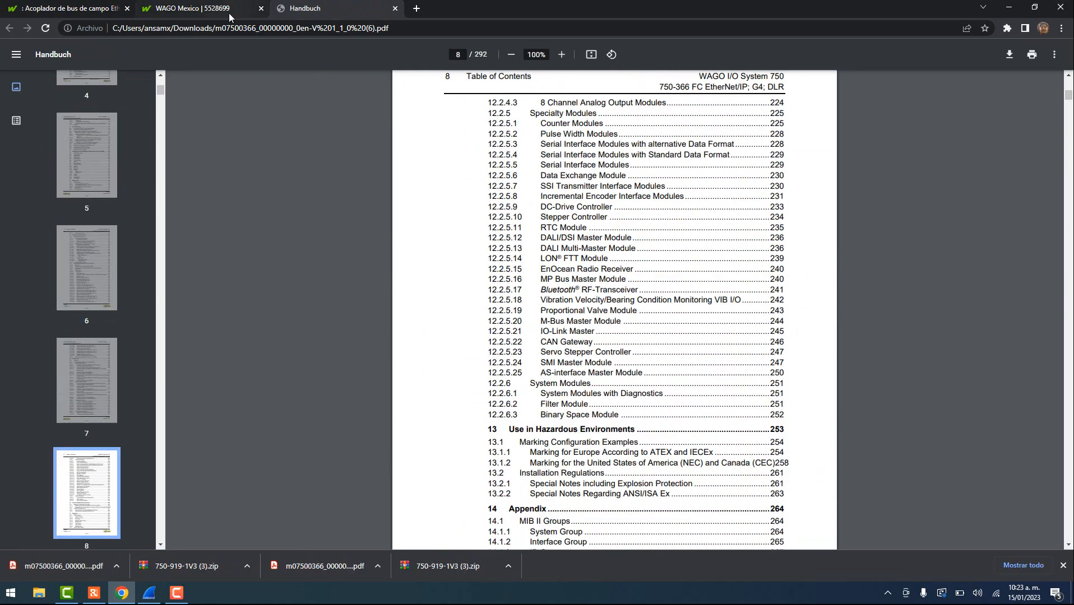
- Copy the downloaded 750-919-1V3 (3) EDS zip from the downloads folder
click(246, 566)
click(270, 525)
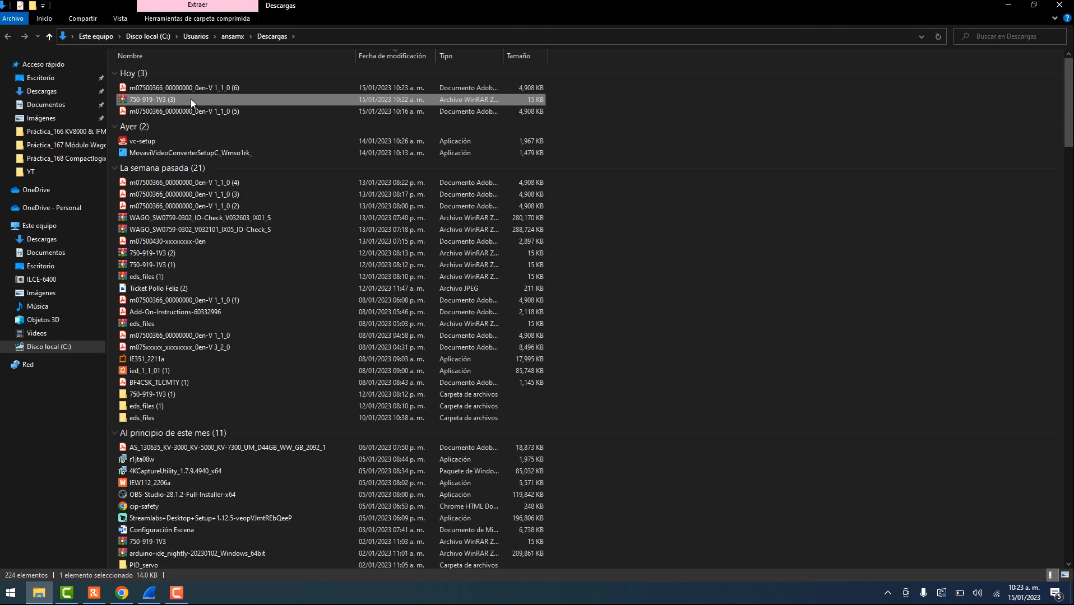
right_click(187, 99)
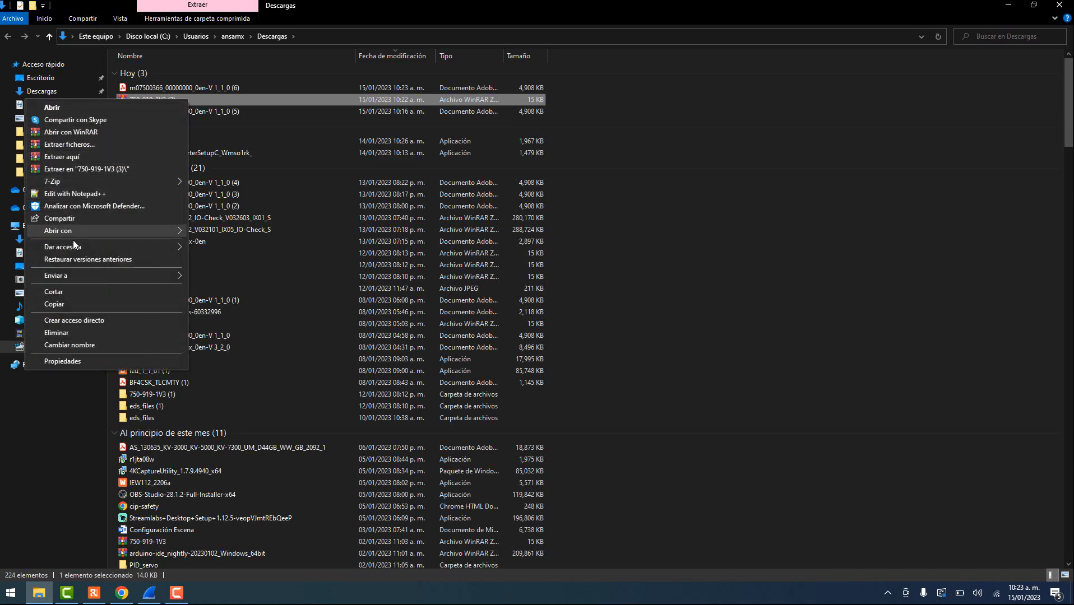
click(69, 292)
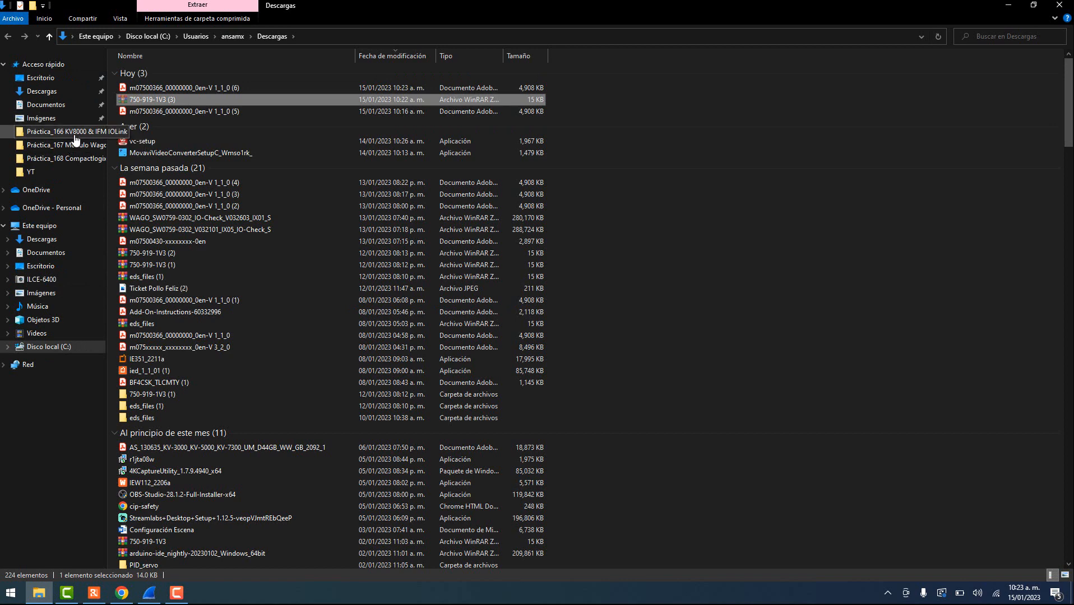
- Open the Práctica_169 KV8000 & Wago 750-366 folder and delete the old EDS folder and zip
click(73, 159)
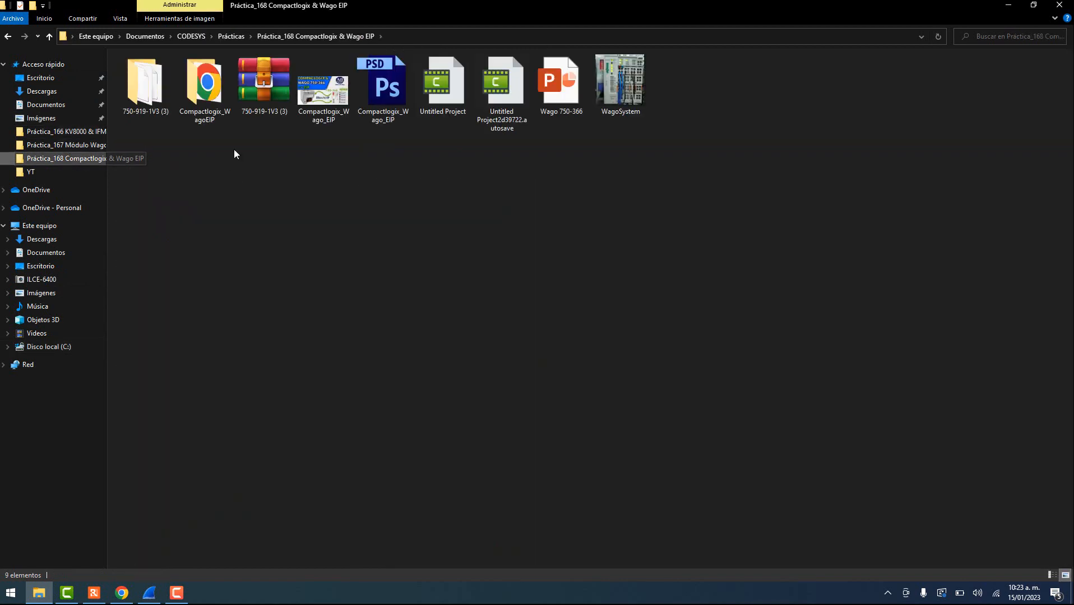
click(230, 35)
click(176, 528)
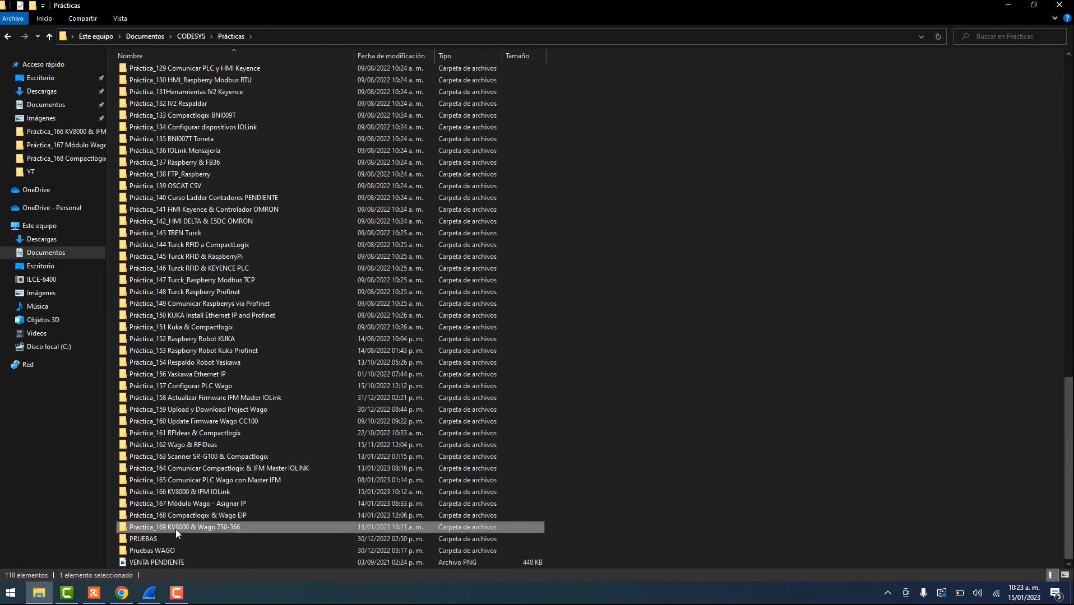
double_click(175, 529)
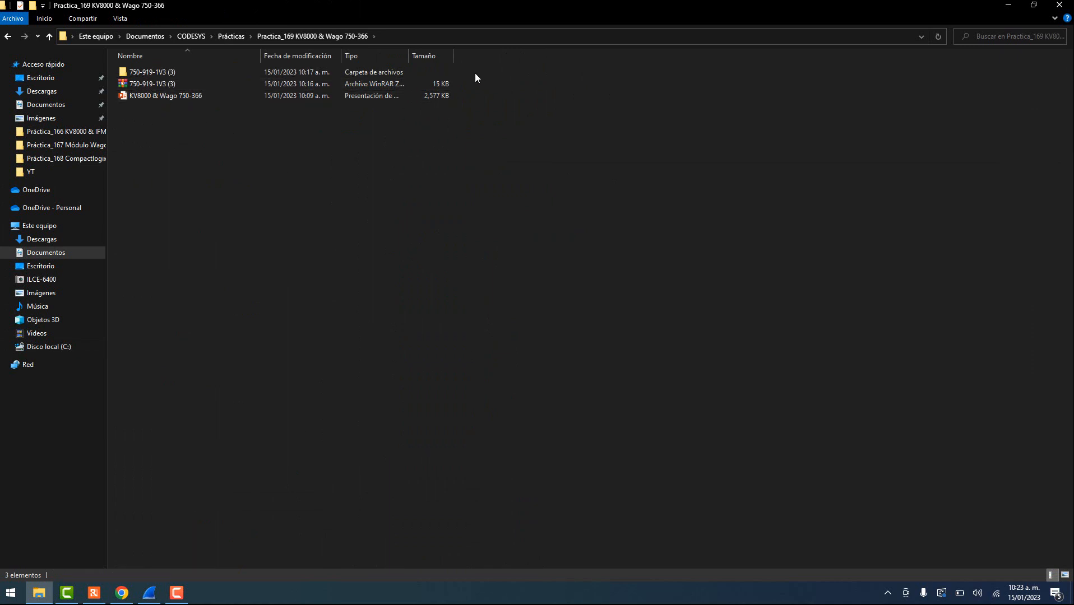
drag(475, 77, 443, 87)
key(Delete)
- Paste the zip, extract it to '750-919-1V3 (3)\' and open the extracted folder
right_click(179, 114)
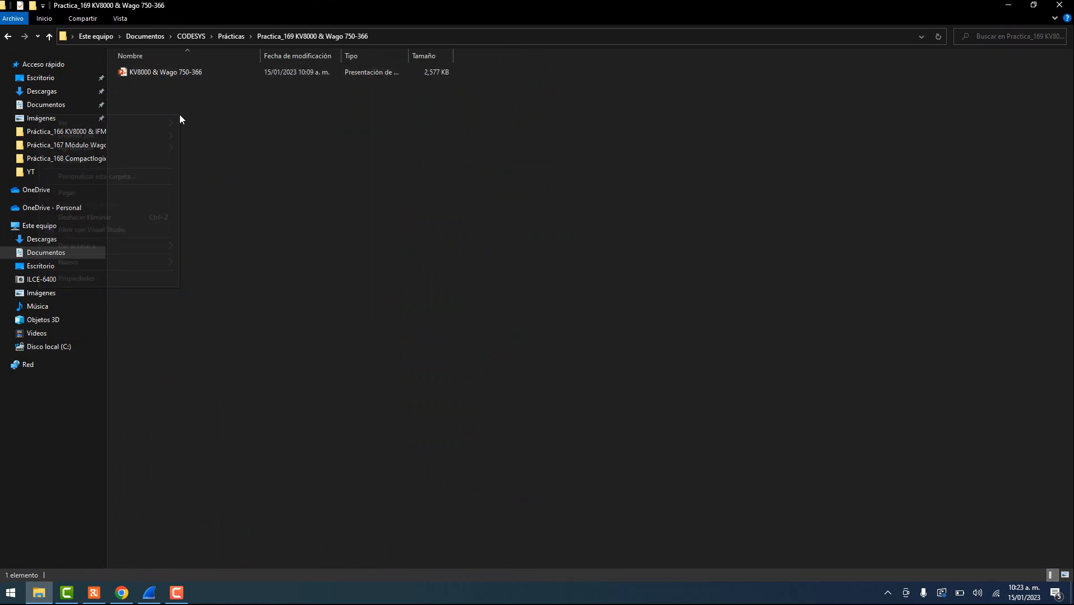
click(88, 193)
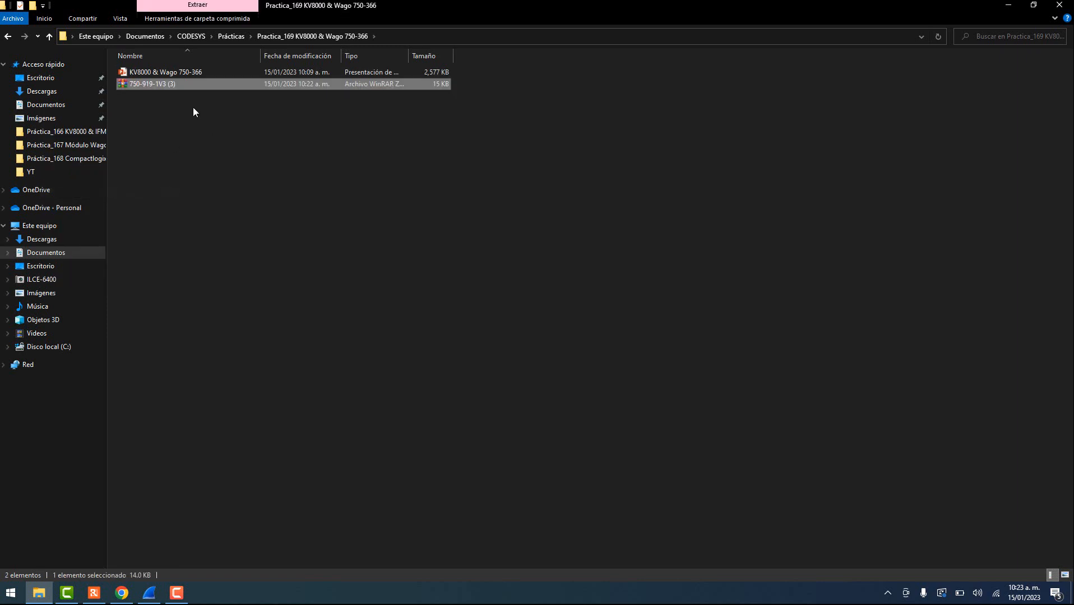
right_click(176, 82)
click(72, 150)
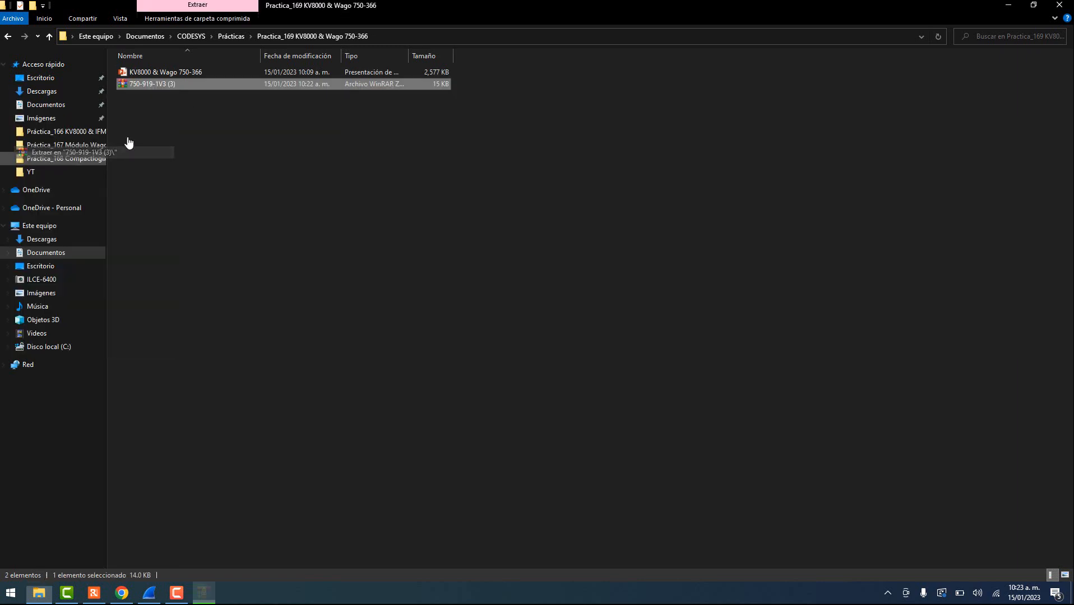
double_click(168, 73)
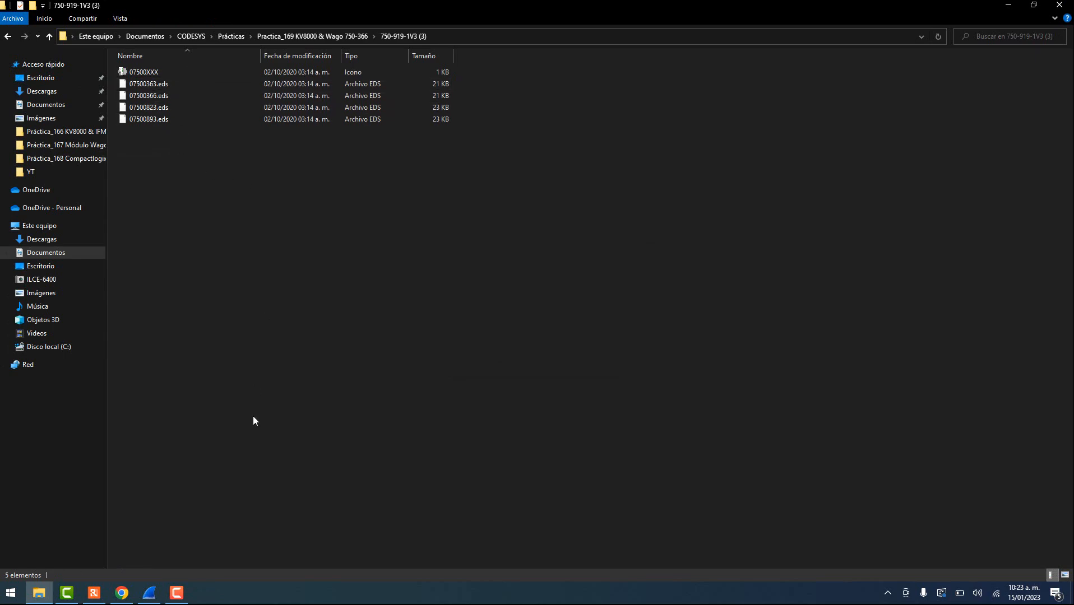
- Launch KV STUDIO, create the Wago_PLC_Com KV-8000 project and dismiss the recorder and unit-setting prompts
click(8, 598)
text(kv)
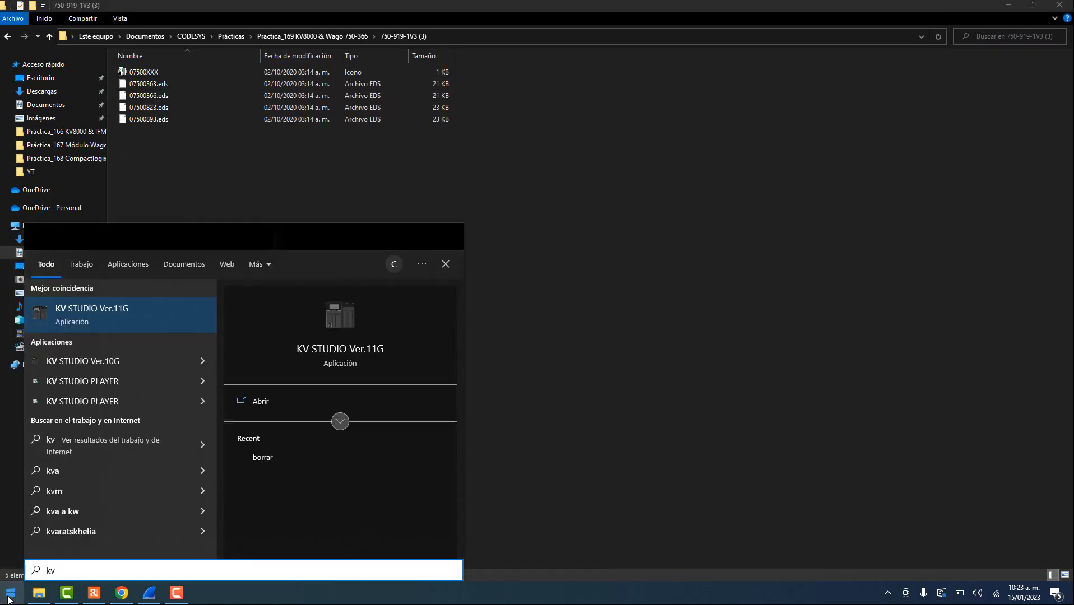
key(Return)
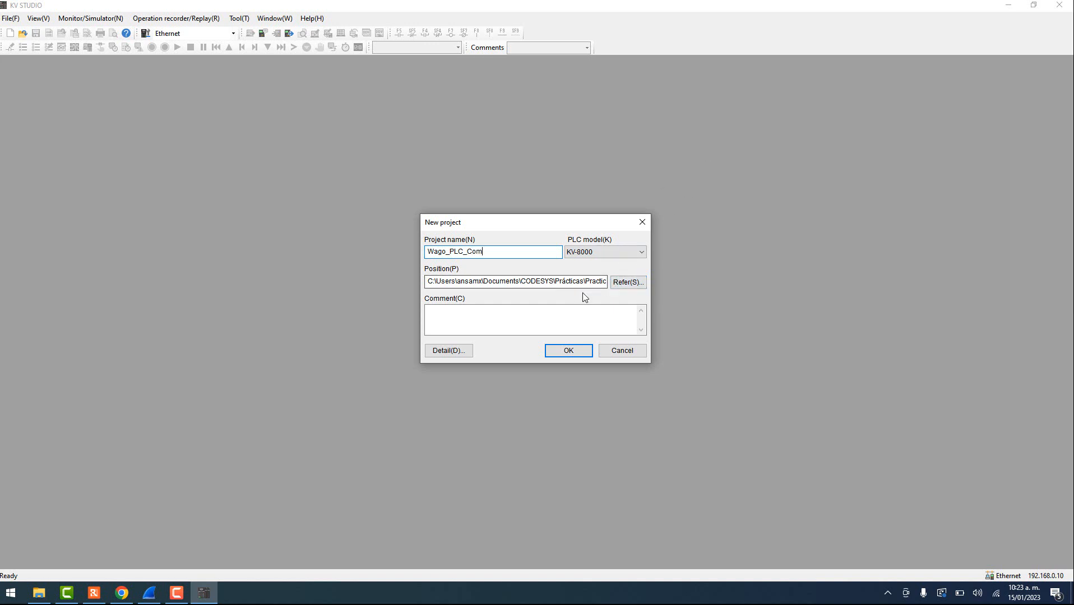
click(582, 351)
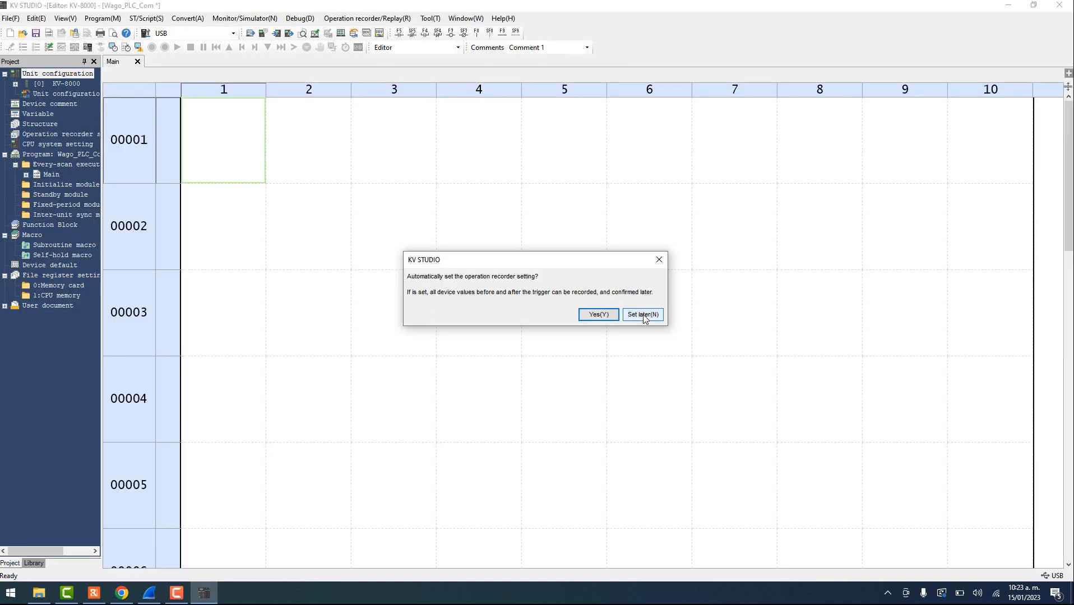
click(644, 316)
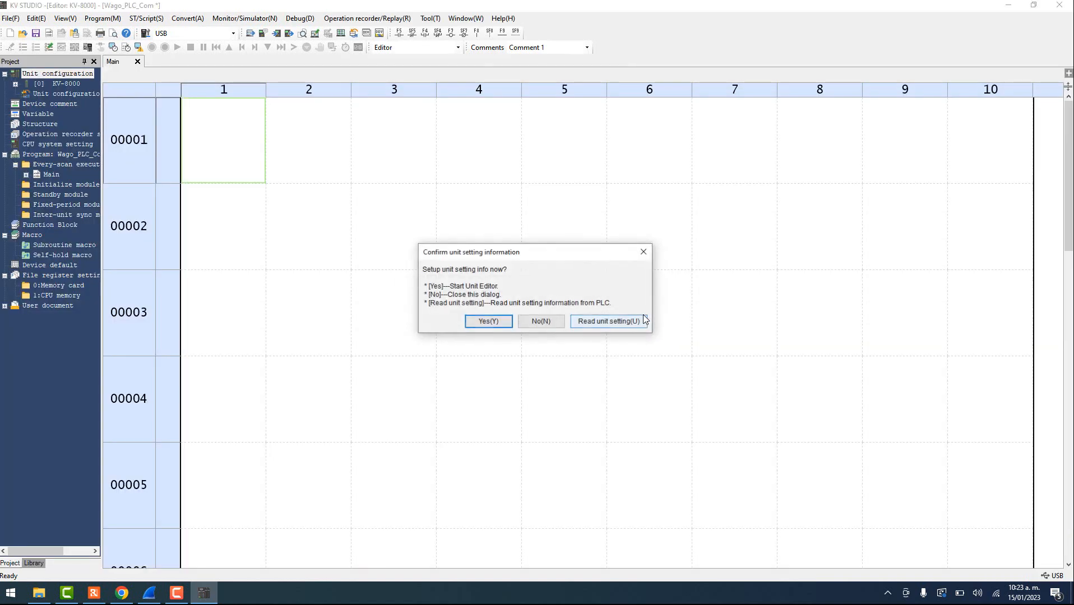
click(526, 322)
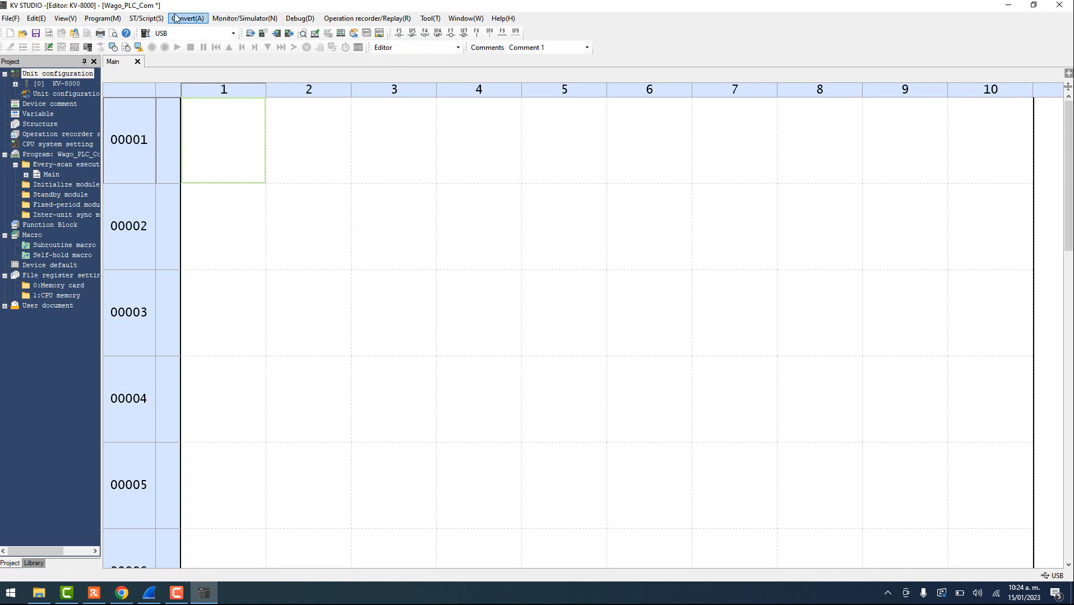
- Select Ethernet as the PC comm port under Monitor/Simulator > Setup communication, then switch to Wireshark
click(234, 18)
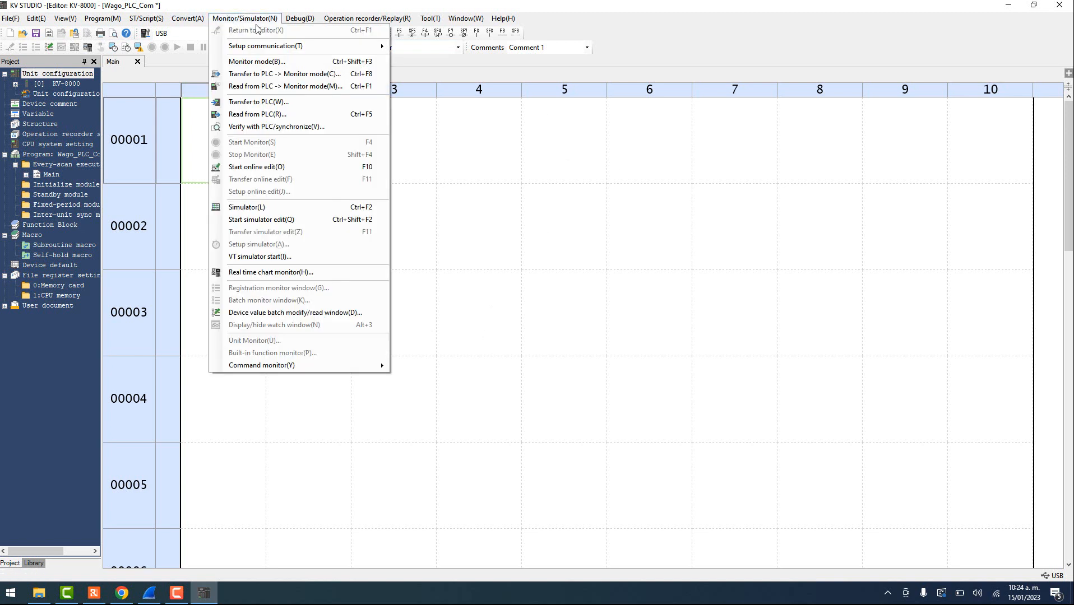
mouse_move(291, 46)
click(445, 45)
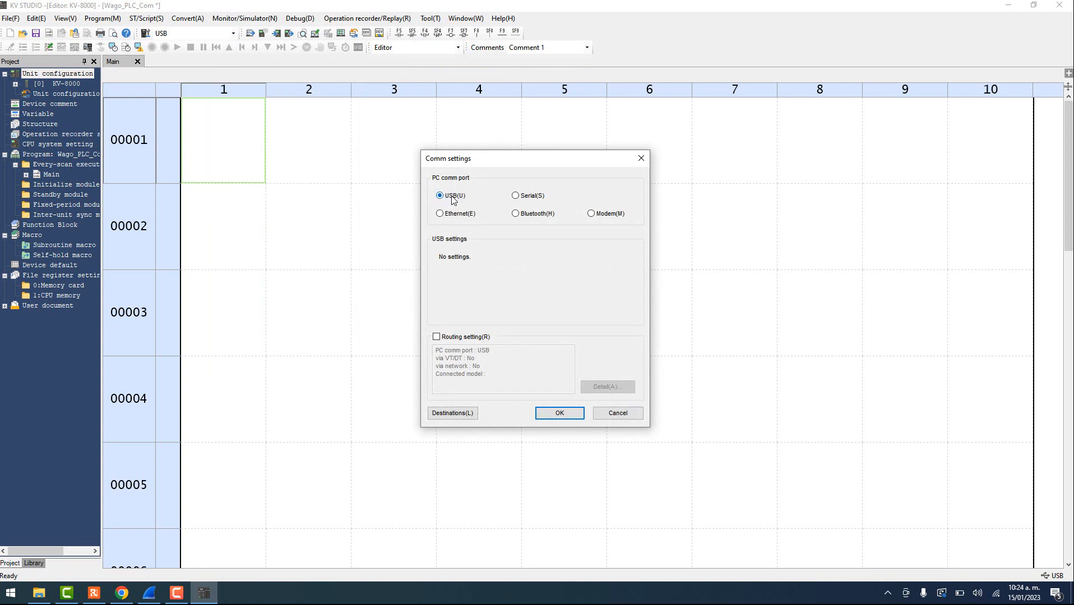
click(441, 216)
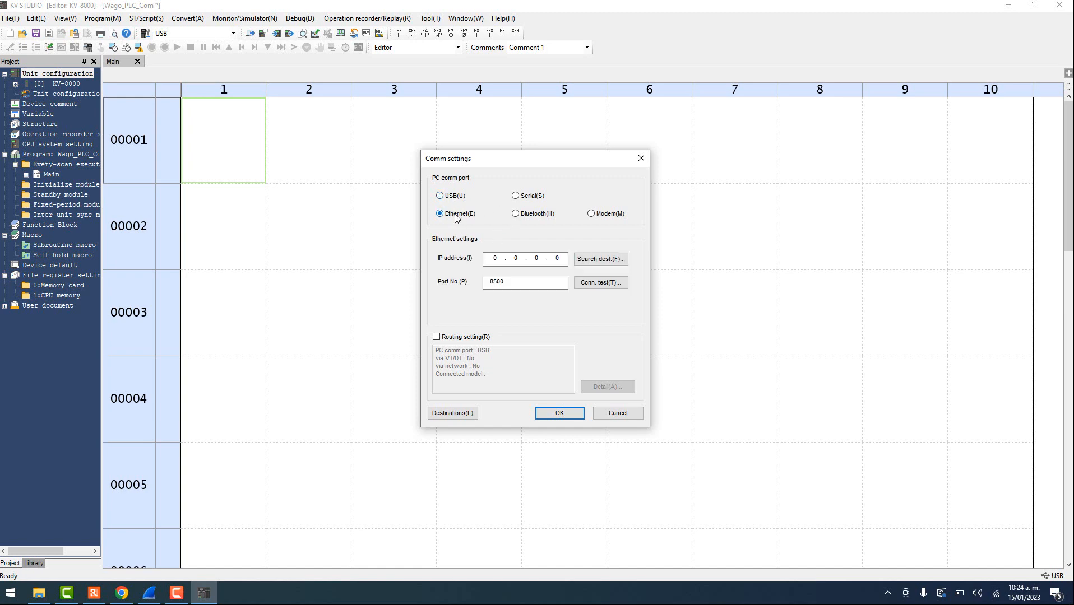
click(149, 593)
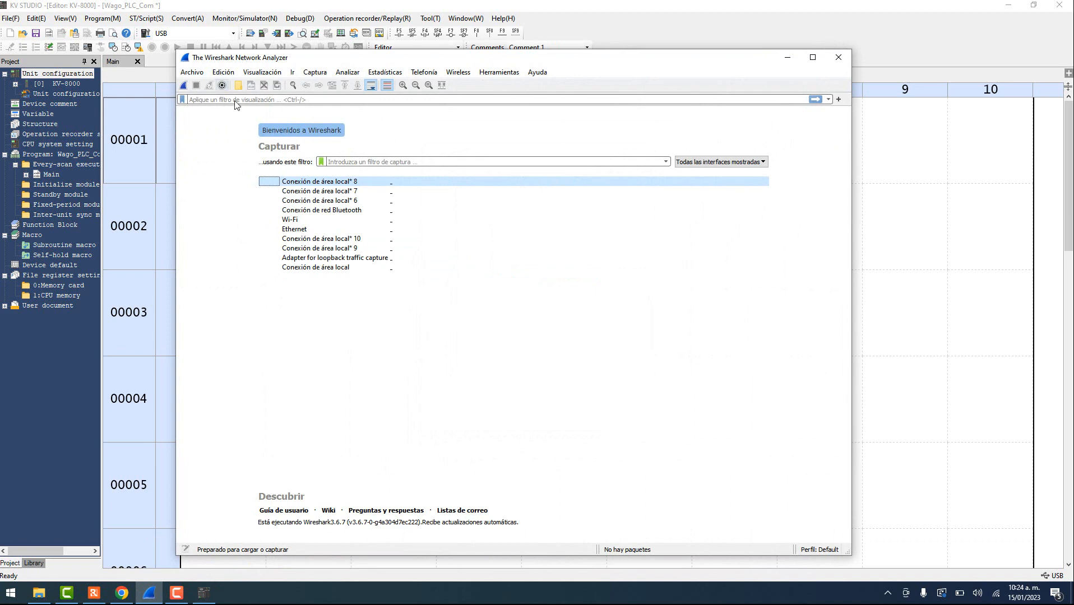
- Start a live Wireshark capture on the Ethernet interface and check the hardware camera view
click(299, 220)
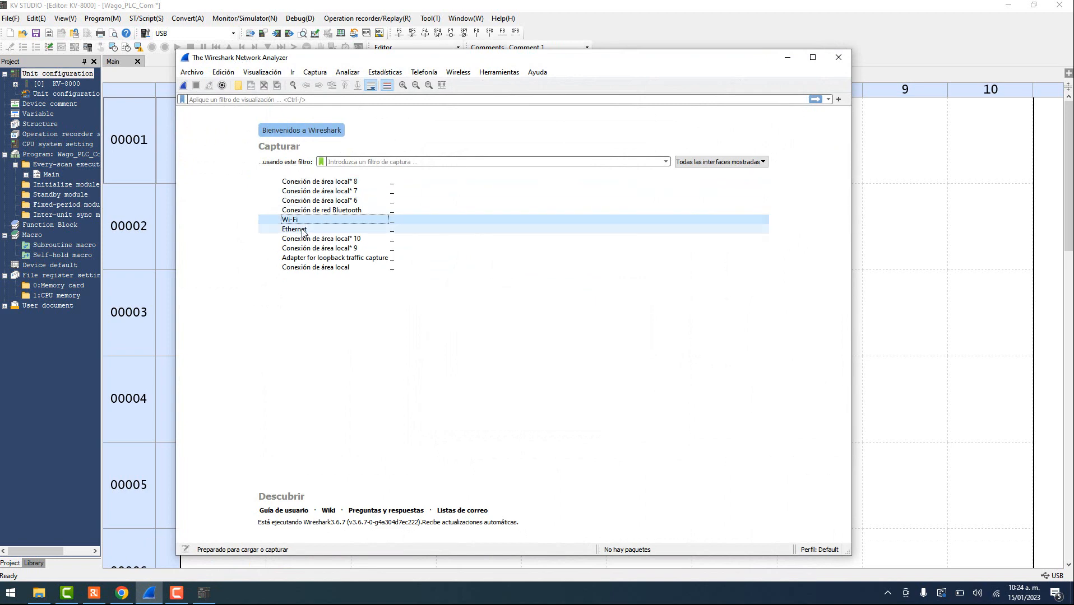
click(302, 231)
double_click(306, 231)
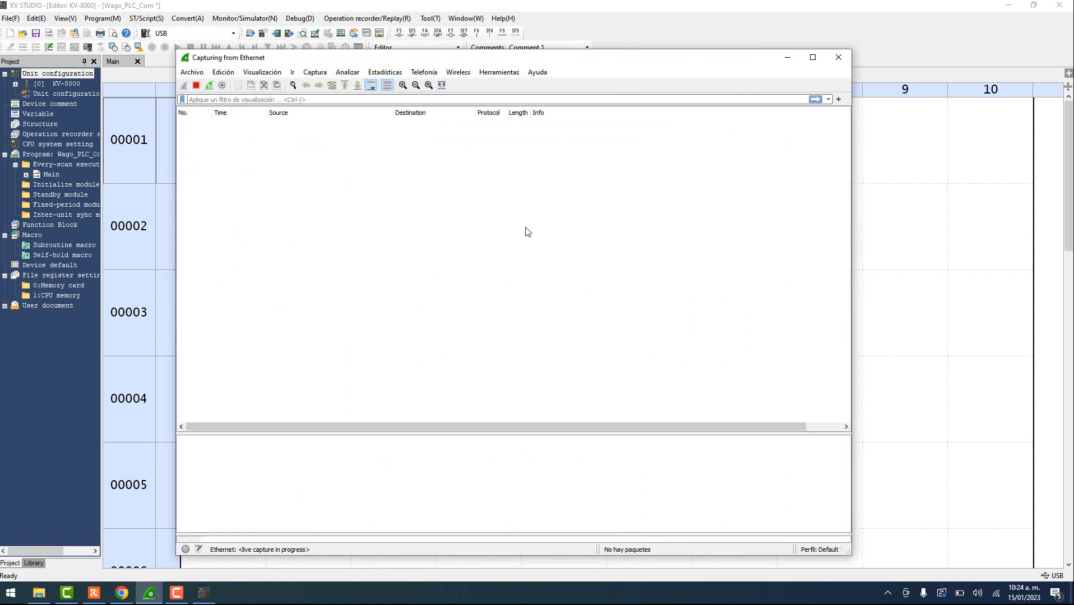
click(94, 593)
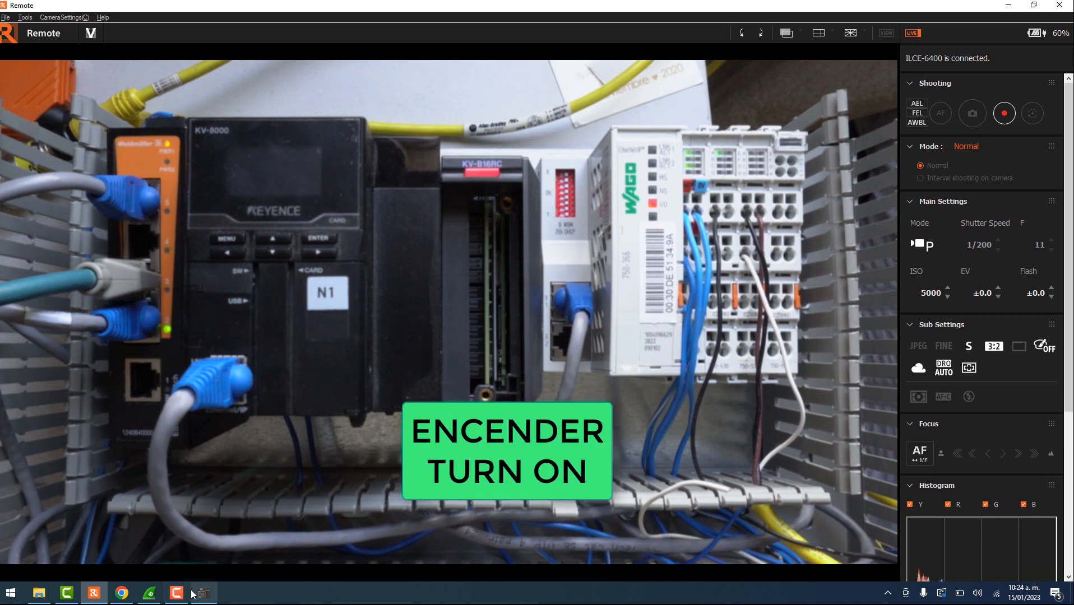
click(149, 593)
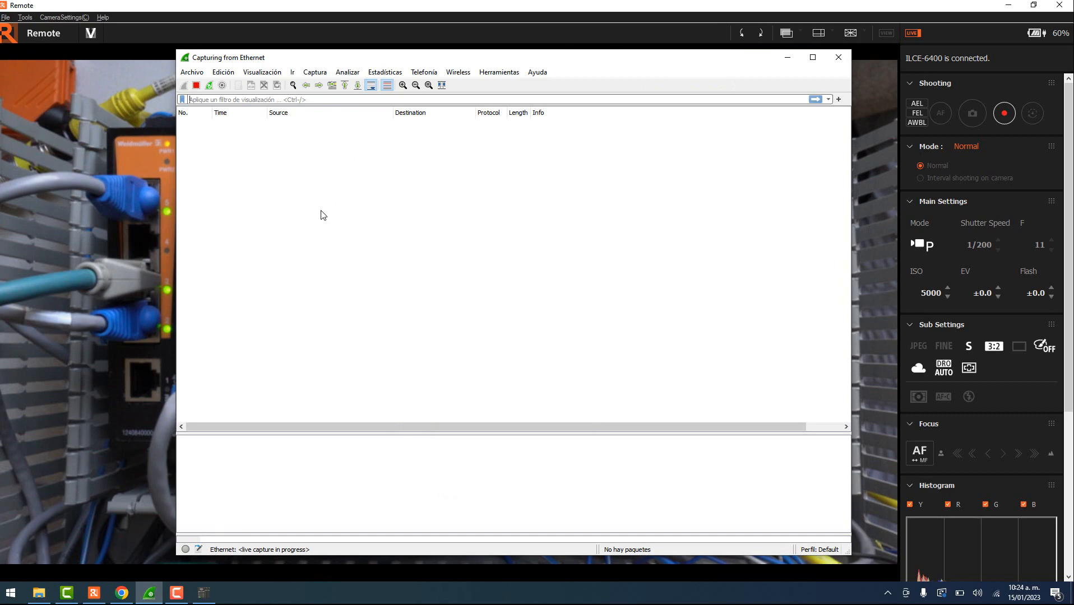
- Identify the Keyence PLC at 192.168.0.10 from its ARP packets and confirm it in Comm settings
click(332, 190)
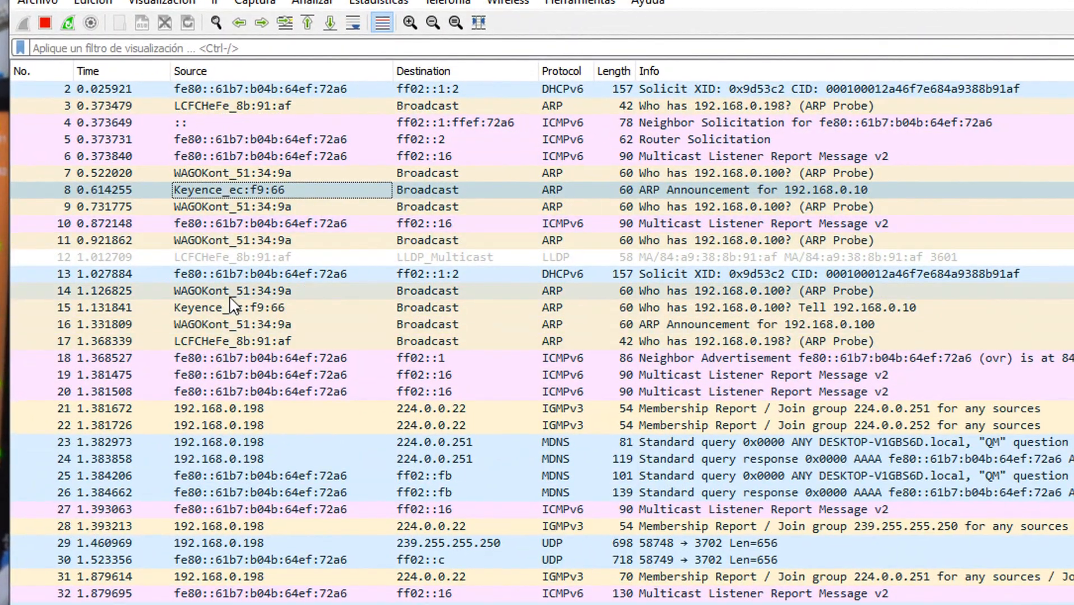
click(281, 263)
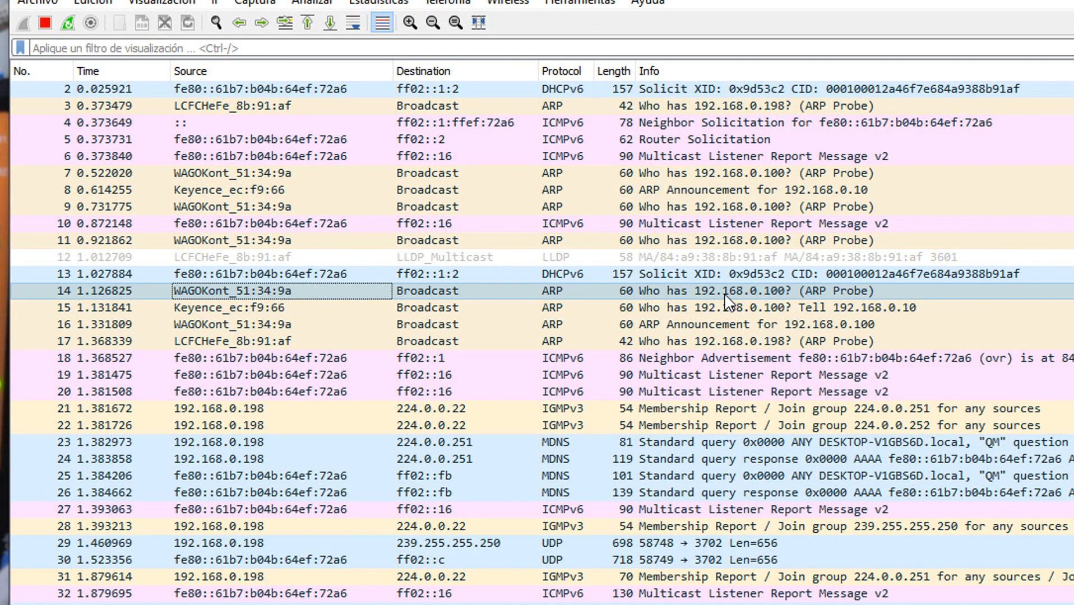
click(659, 308)
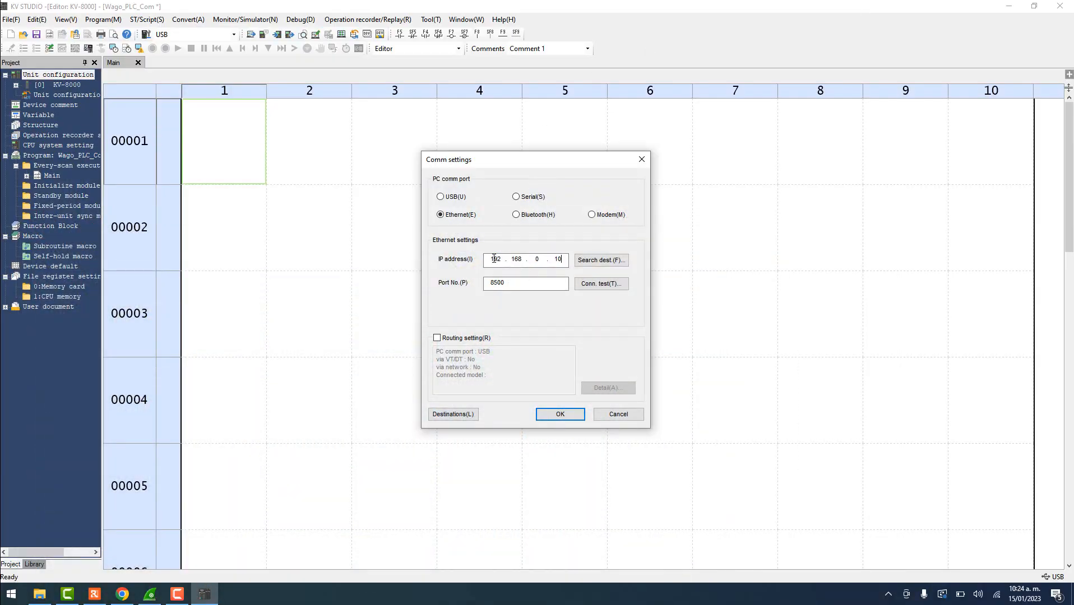
click(559, 414)
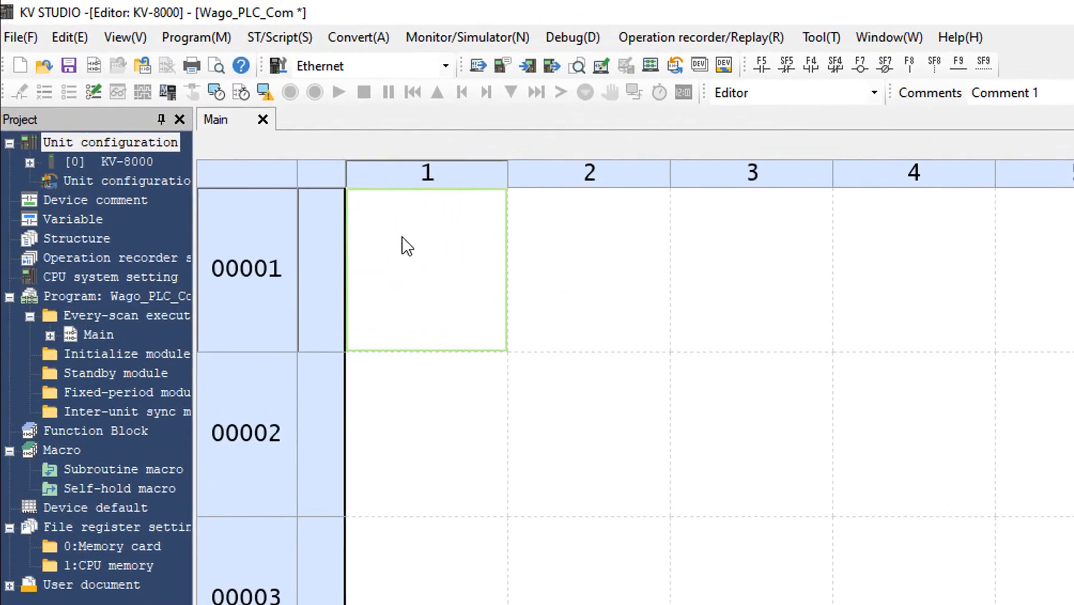
- Read the unit configuration from the PLC in the Unit Editor and inspect the KV-B16R* unit in slot 1
right_click(78, 148)
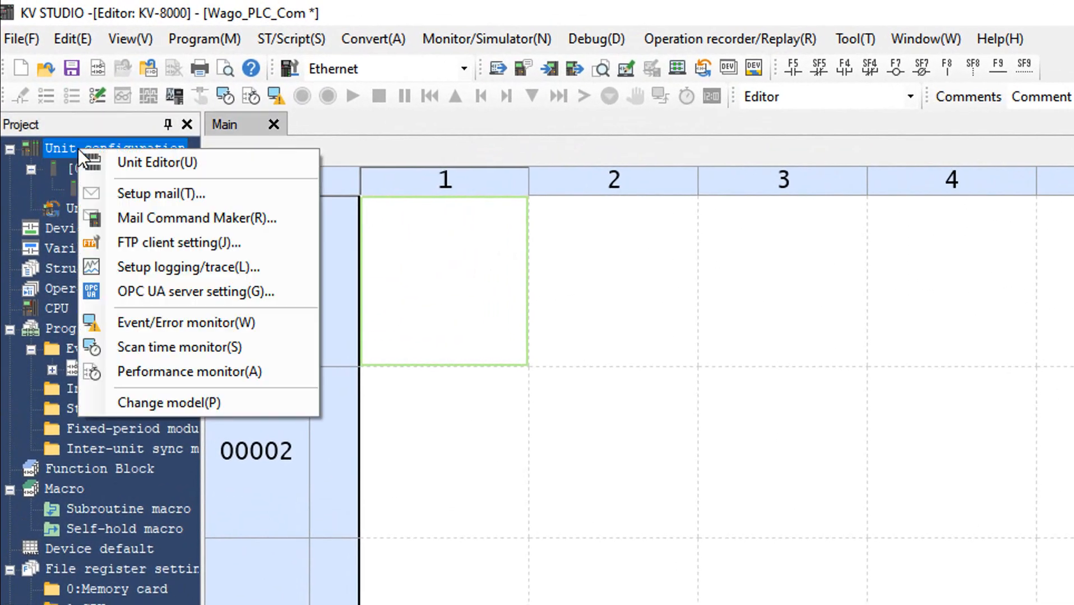
click(104, 159)
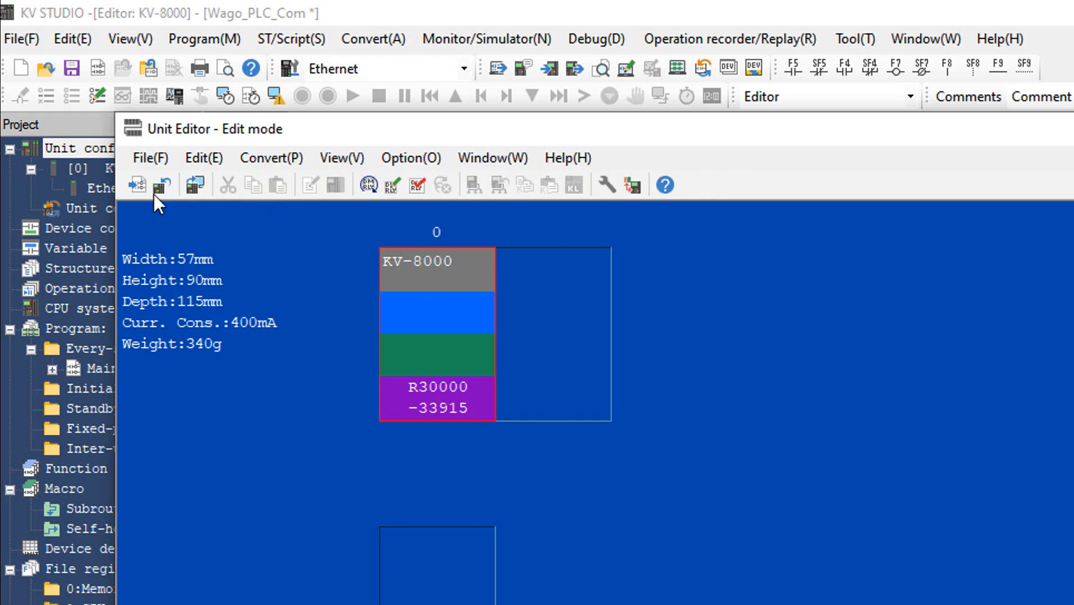
click(144, 158)
click(179, 217)
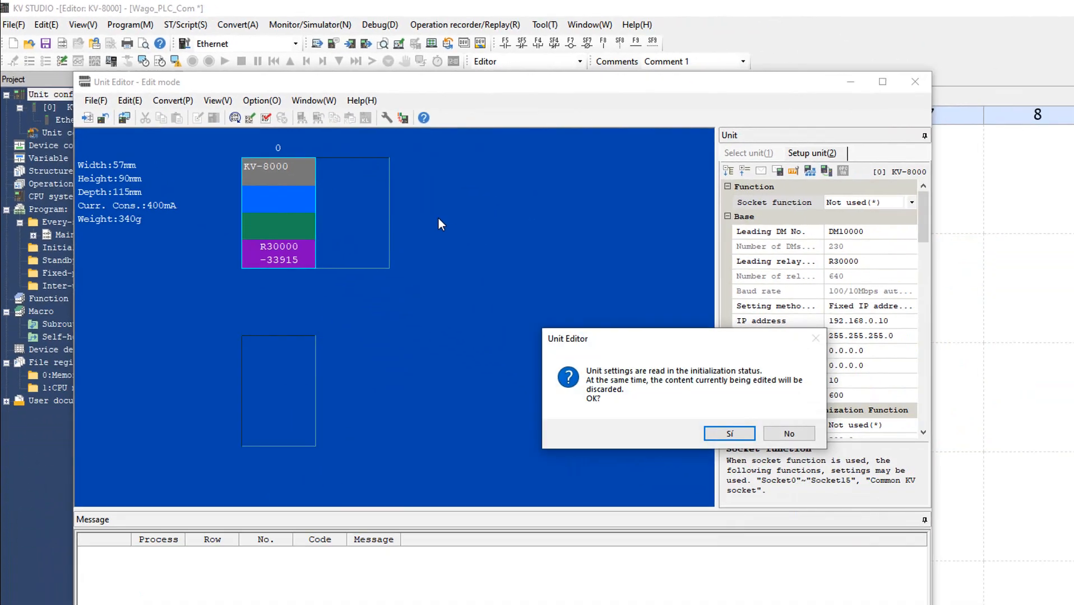
click(575, 340)
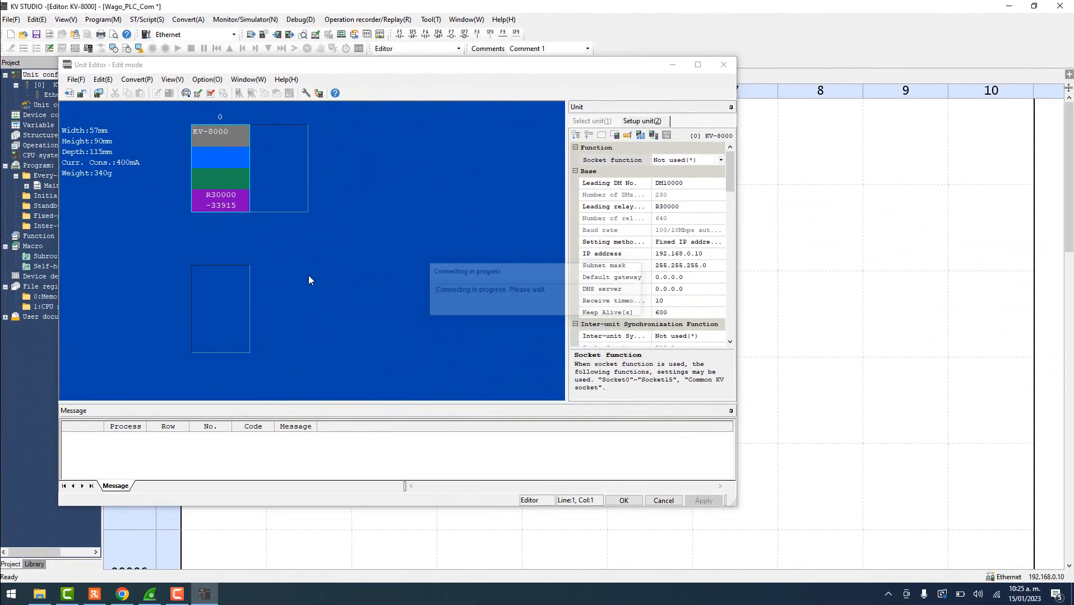
click(349, 155)
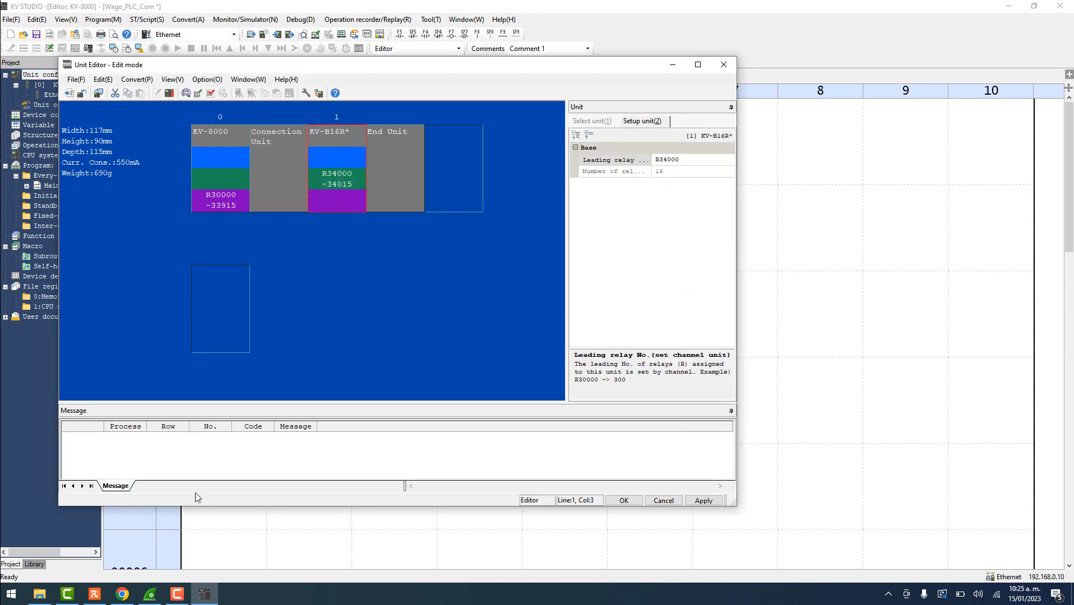
click(94, 594)
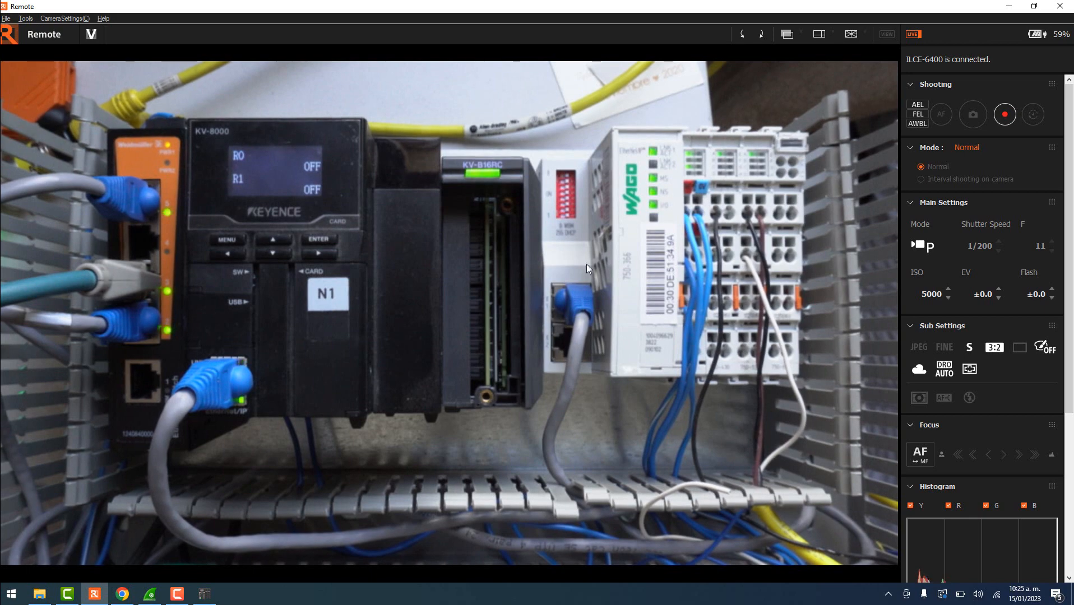
click(1009, 6)
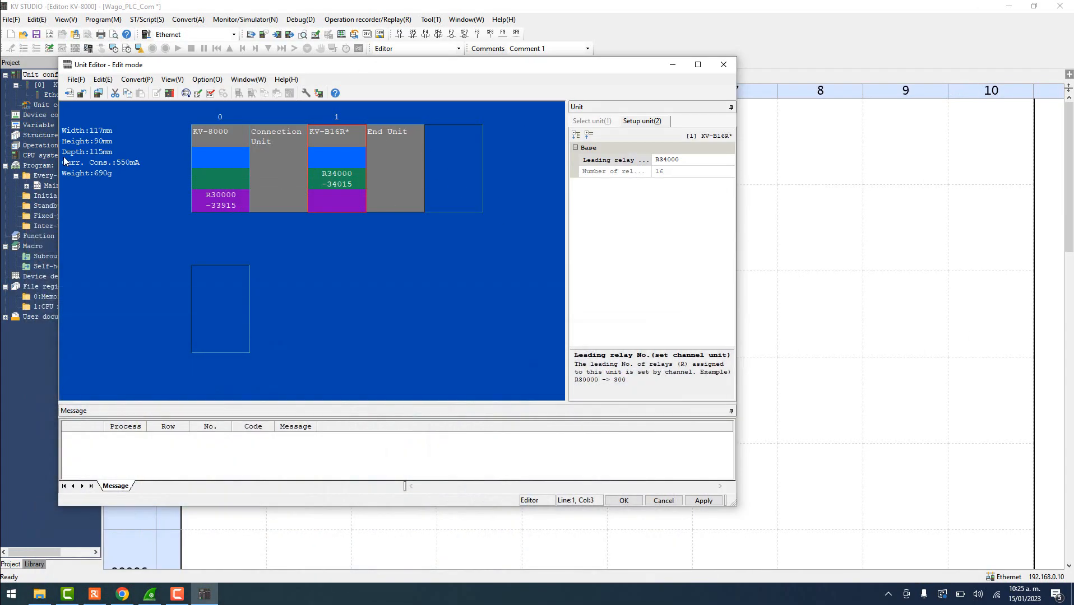
- Apply the read unit configuration and open the EtherNet/IP settings for the KV-8000
click(701, 501)
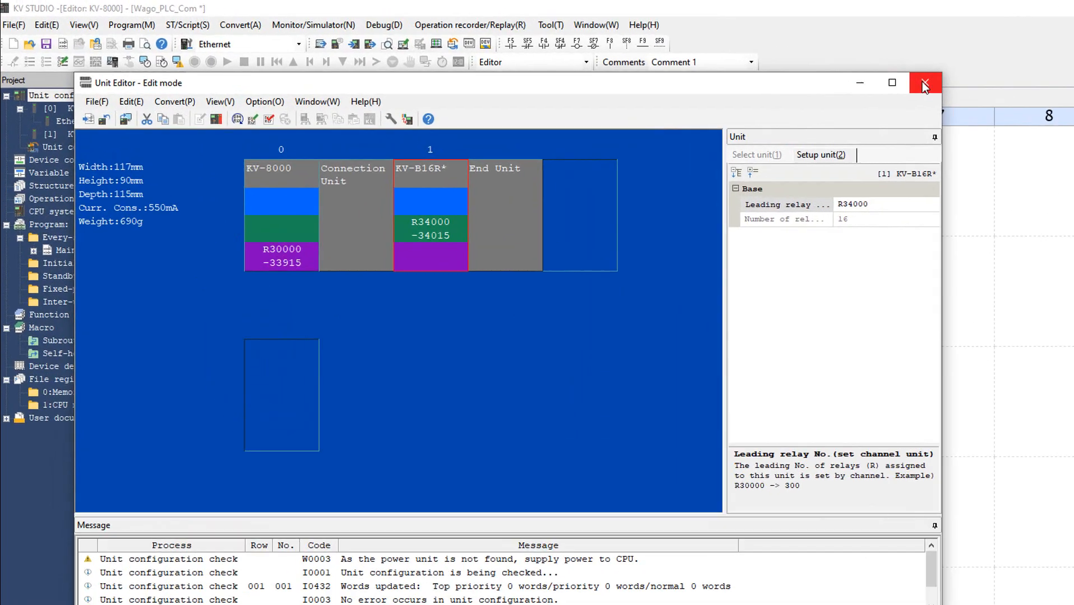
click(723, 65)
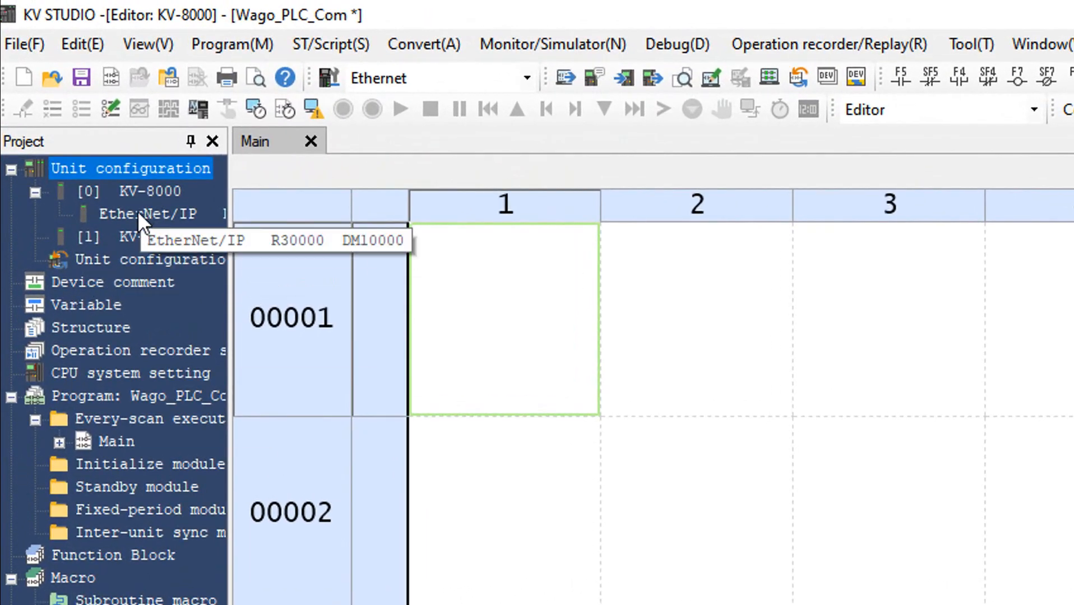
right_click(137, 212)
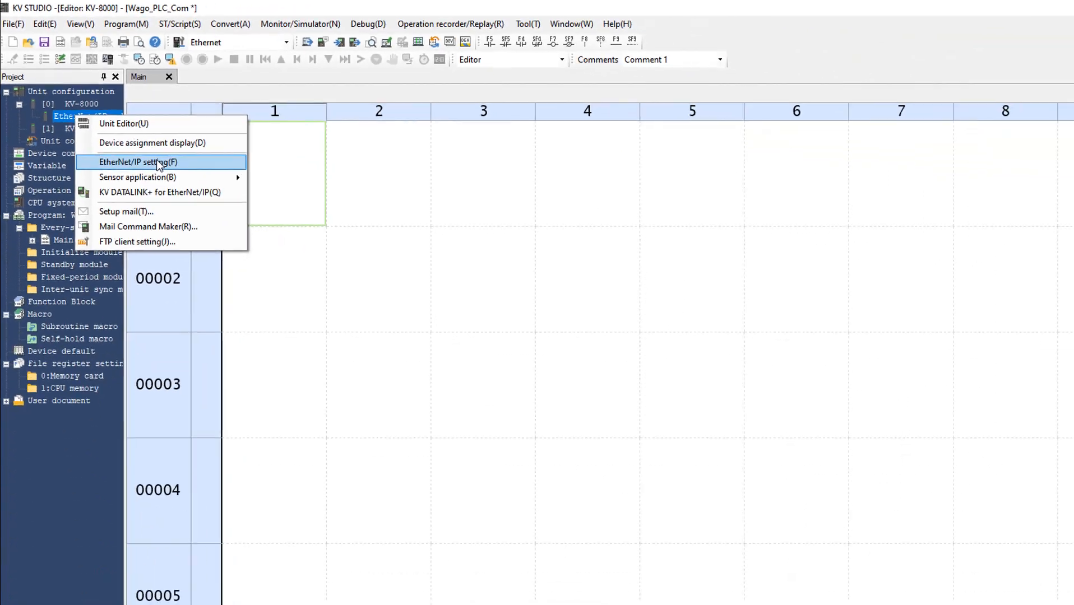
click(253, 298)
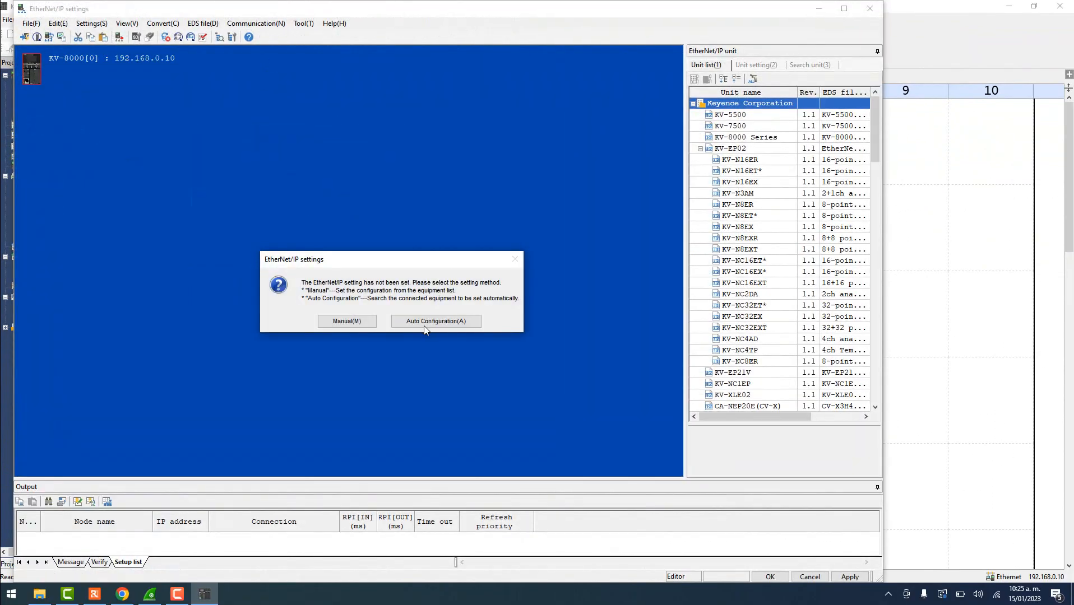
- Choose Manual EtherNet/IP setup and begin registering an EDS file
click(354, 323)
click(213, 24)
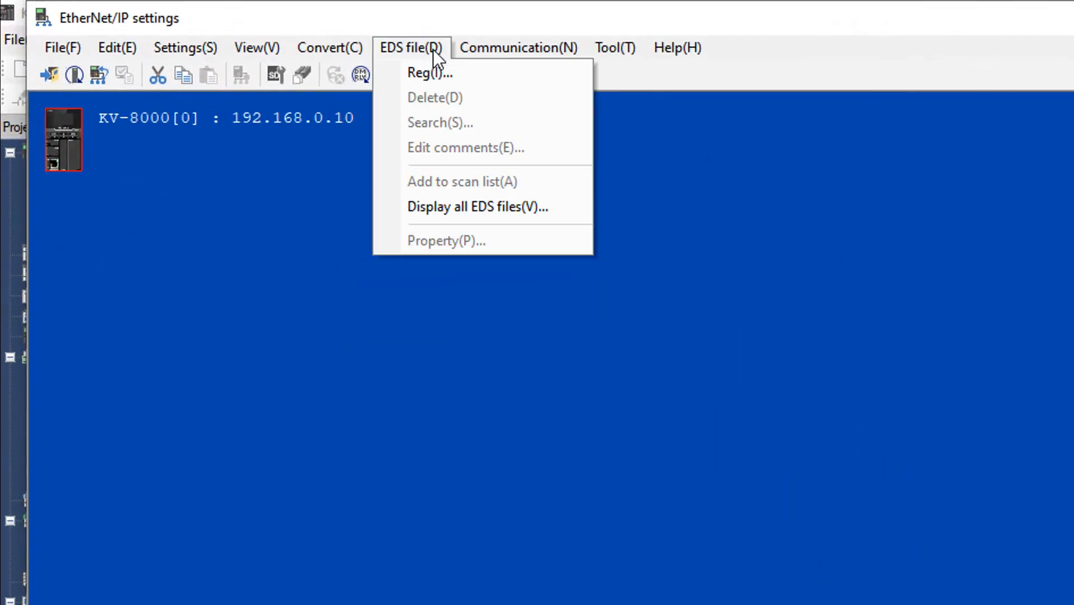
click(458, 74)
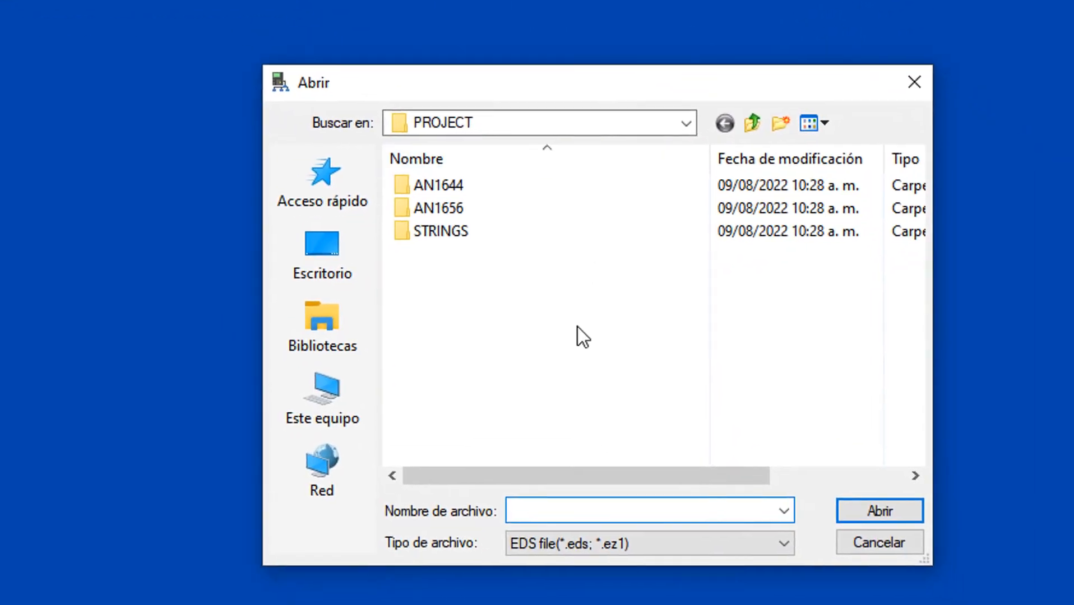
- Browse Documentos > CODESYS > Prácticas > Practica_169 > 750-919-1V3 (3) and select 07500366.eds
click(326, 325)
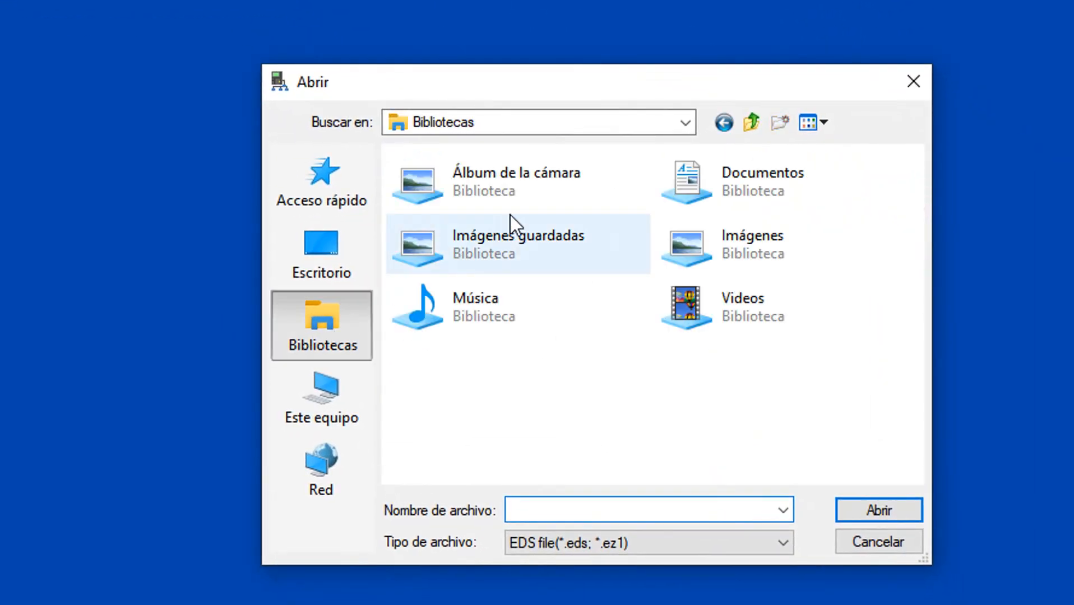
double_click(777, 179)
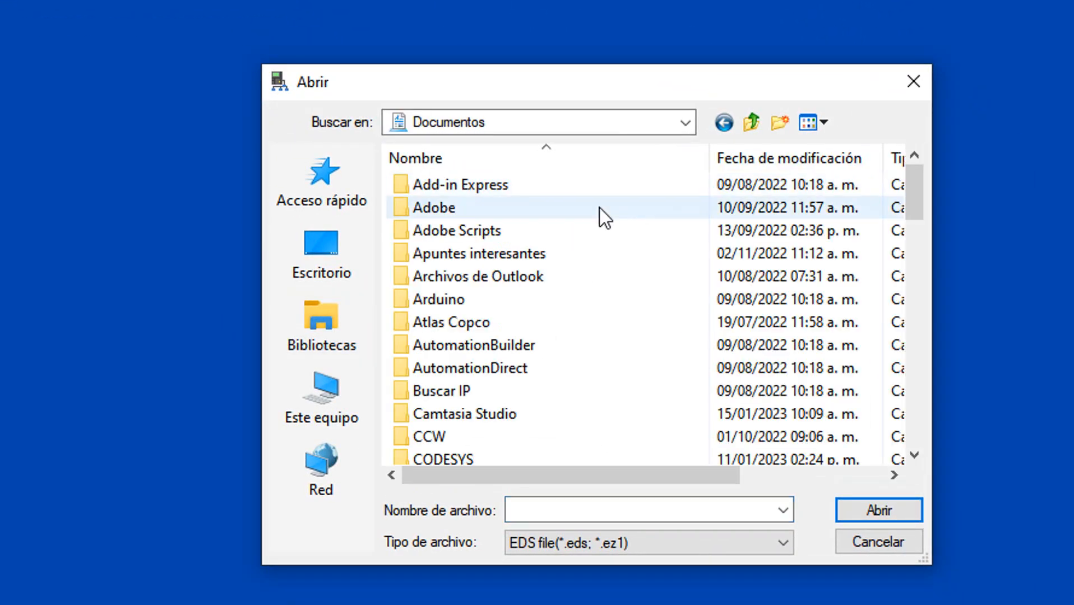
double_click(454, 459)
scroll(504, 342, down, 3)
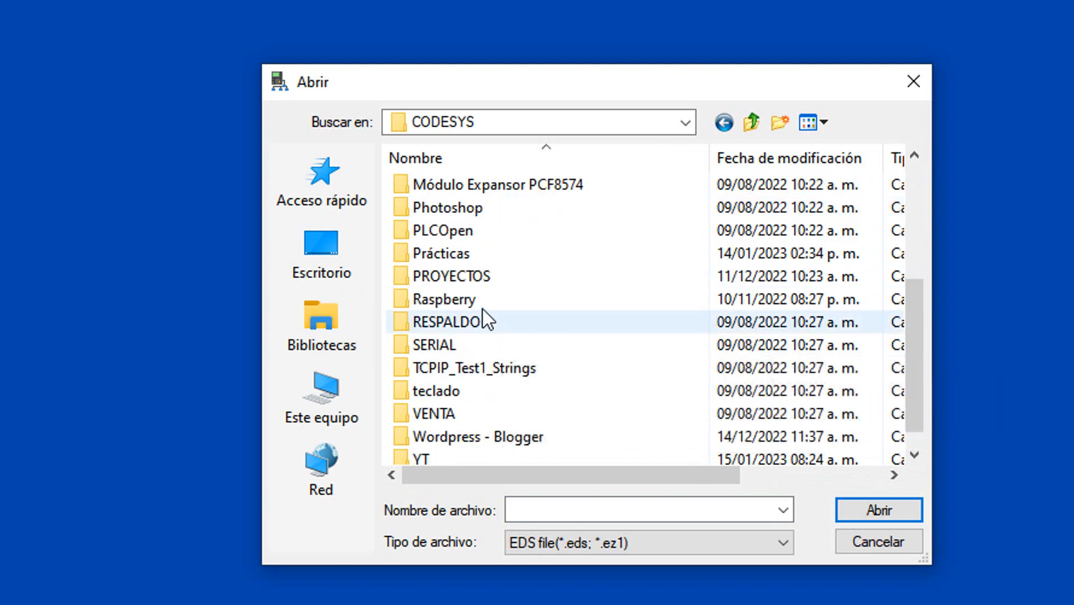
double_click(468, 255)
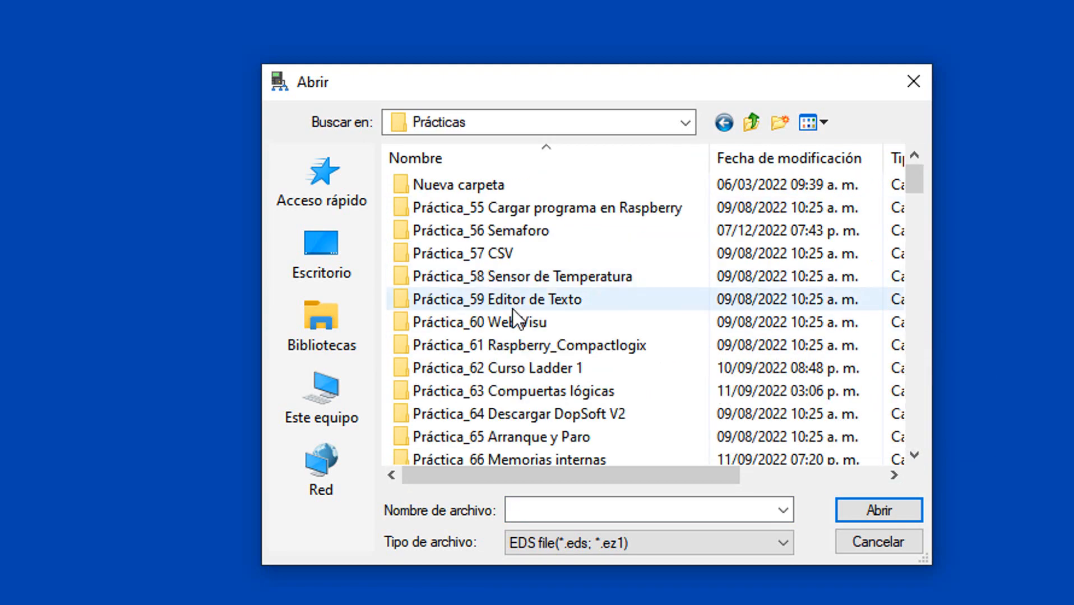
scroll(515, 305, down, 20)
double_click(557, 390)
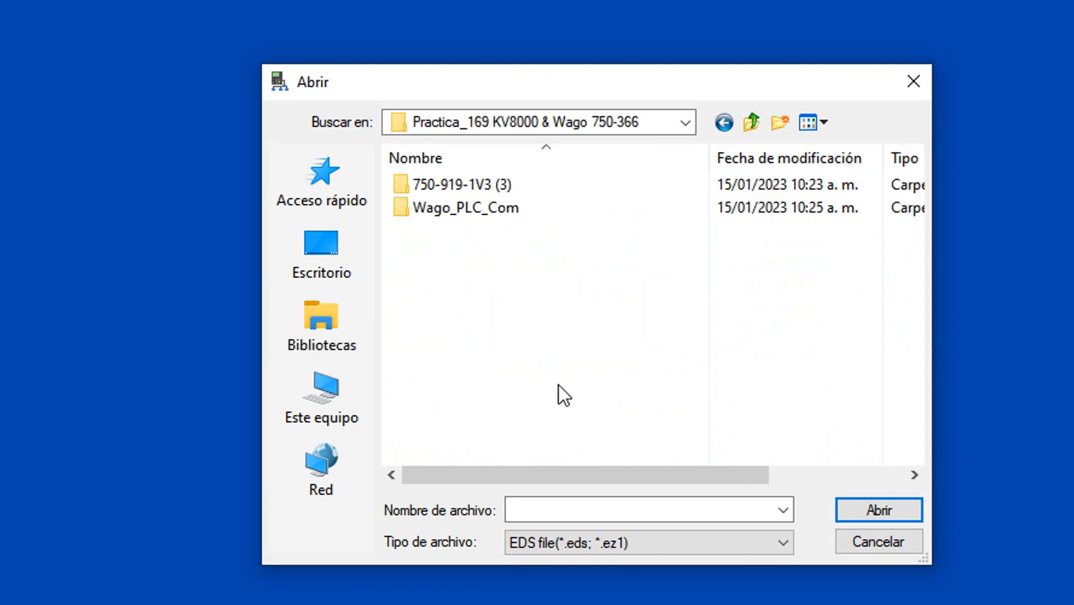
double_click(479, 186)
click(476, 206)
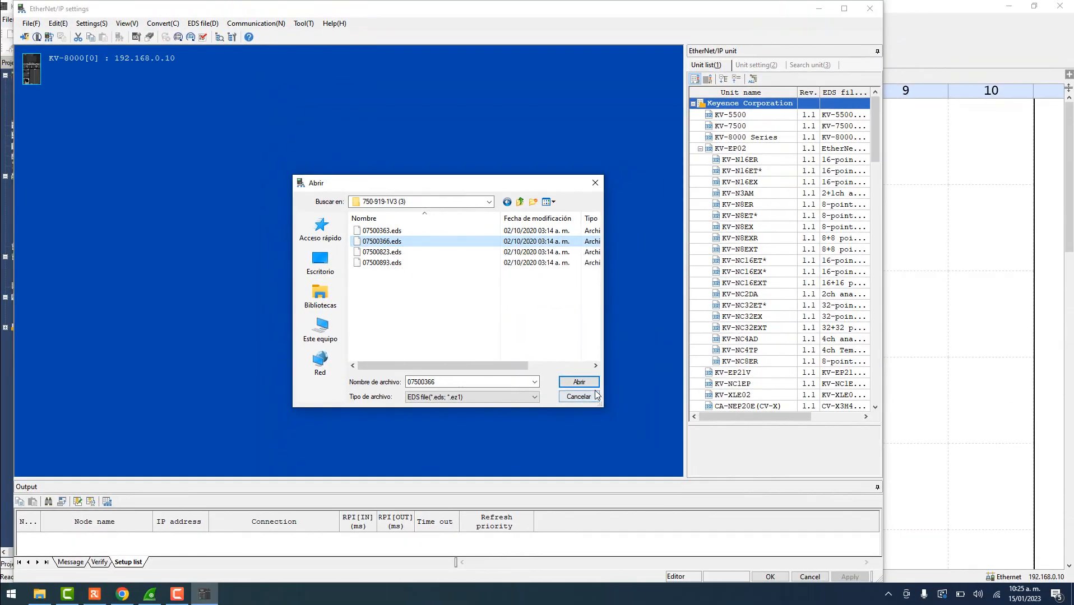
- Register 07500366.eds, overwriting the existing entry, and drag the WAGO 750-366 onto the network
click(577, 383)
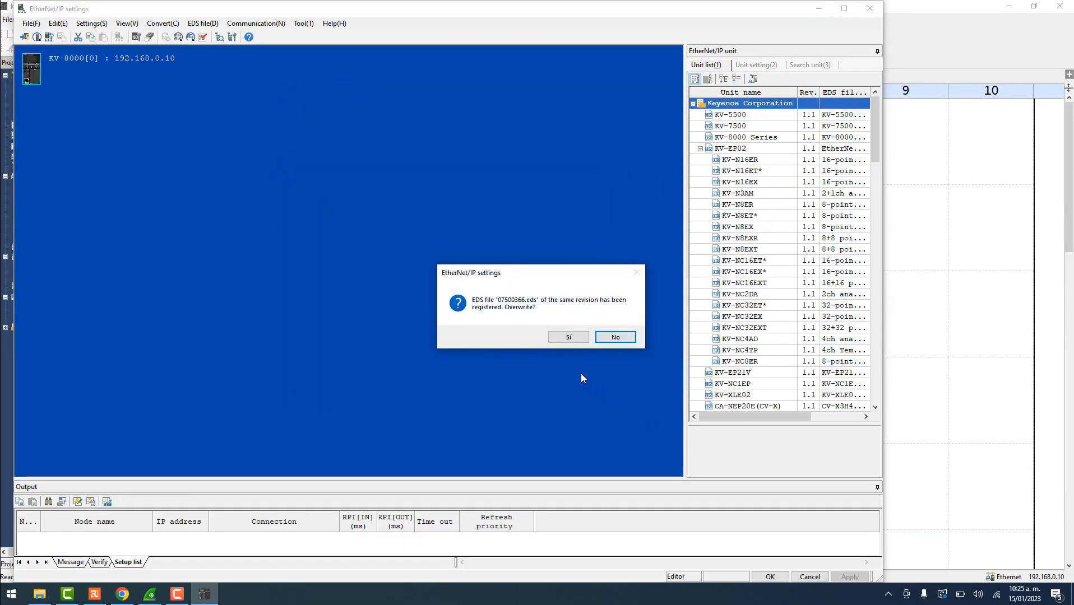
click(571, 338)
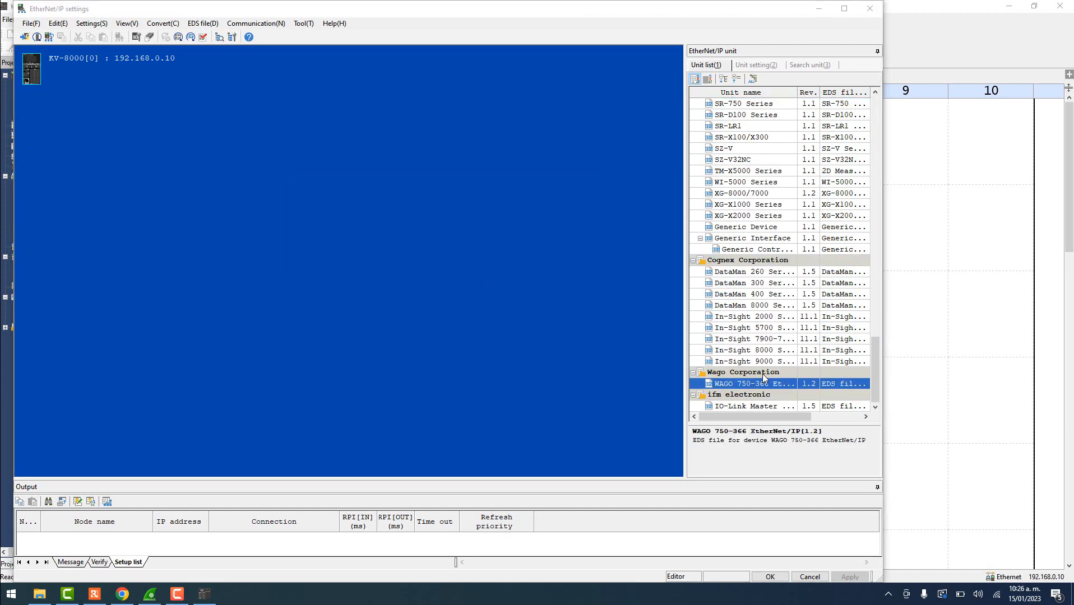
click(764, 385)
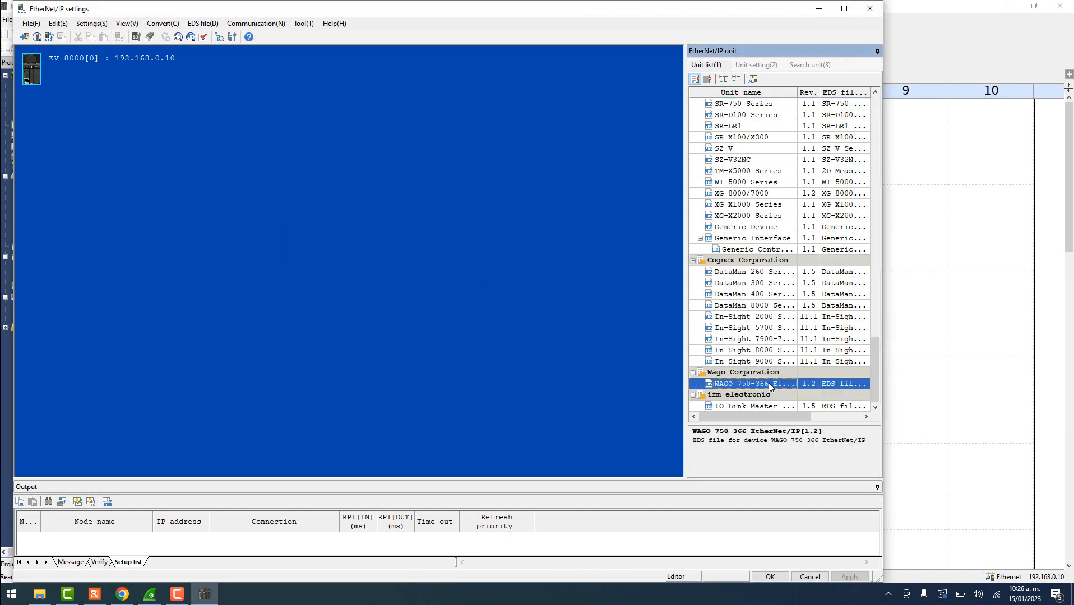
drag(768, 383, 105, 117)
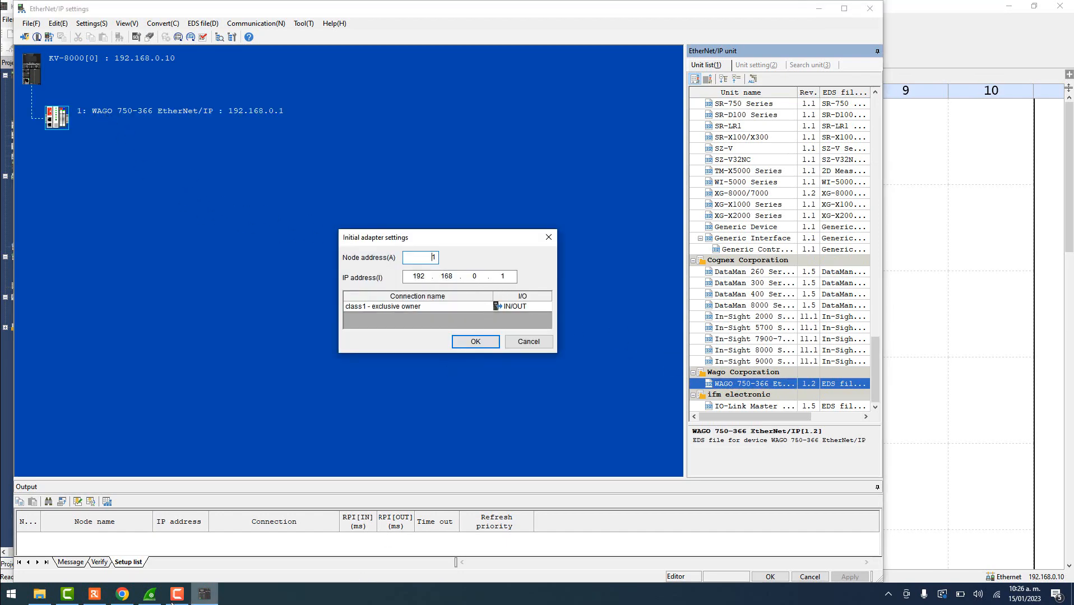
- Verify the WAGO coupler's address in Wireshark and accept IP 192.168.0.100 for the adapter
click(149, 594)
click(597, 240)
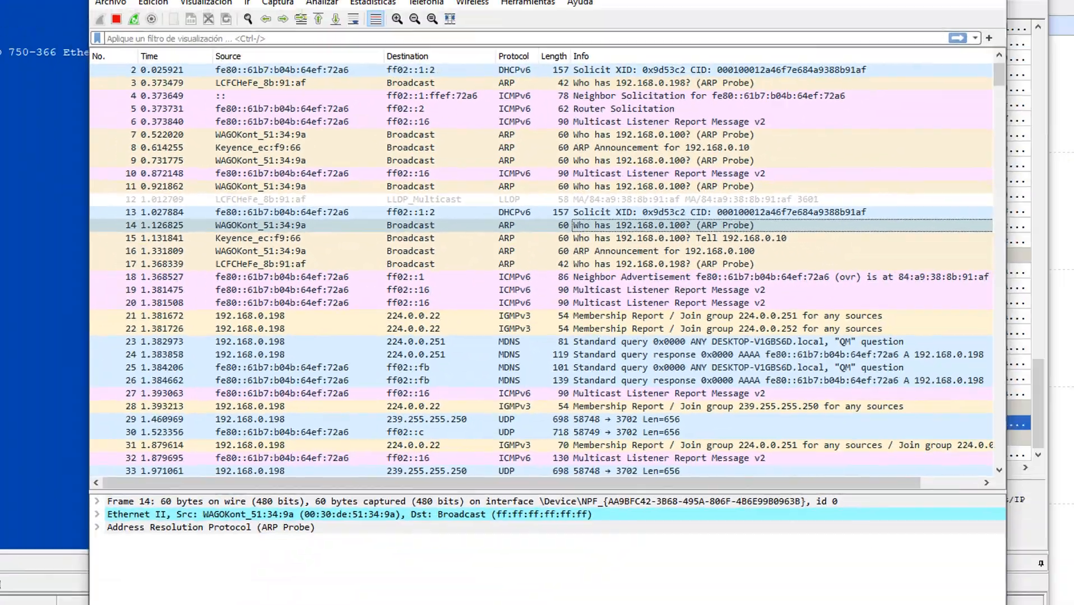
key(alt+Tab)
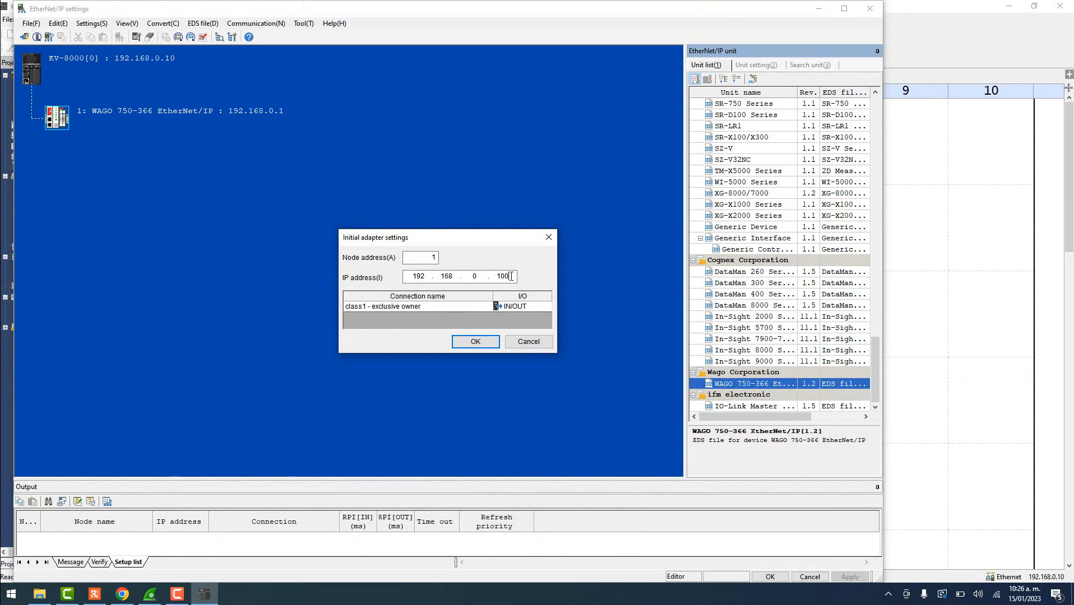
click(486, 341)
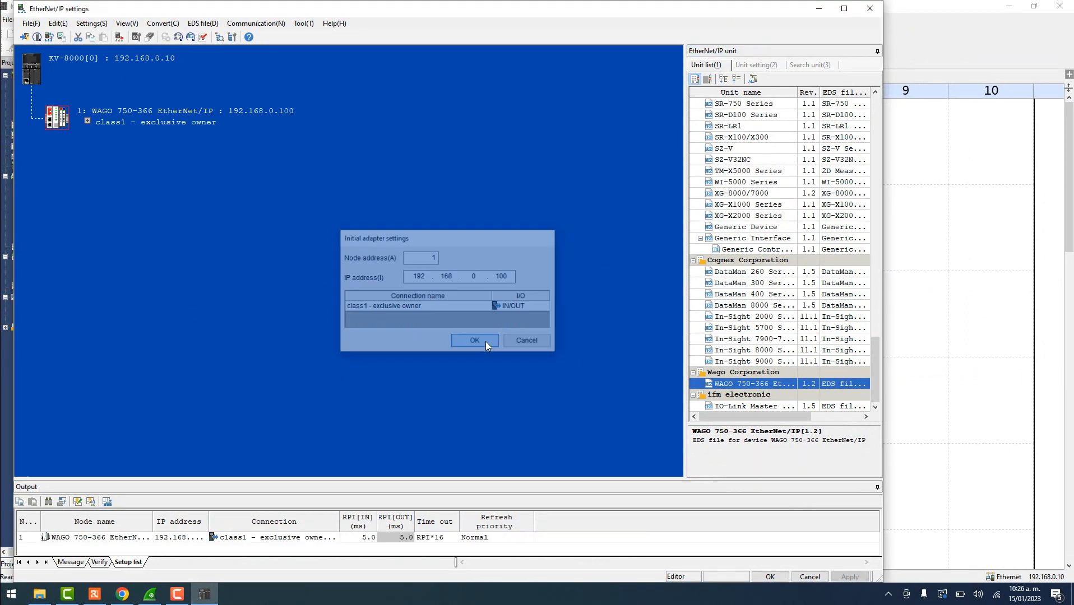
- Open the class1 exclusive-owner connection's setup parameters and check O->T size 5 and T->O size 6
click(87, 122)
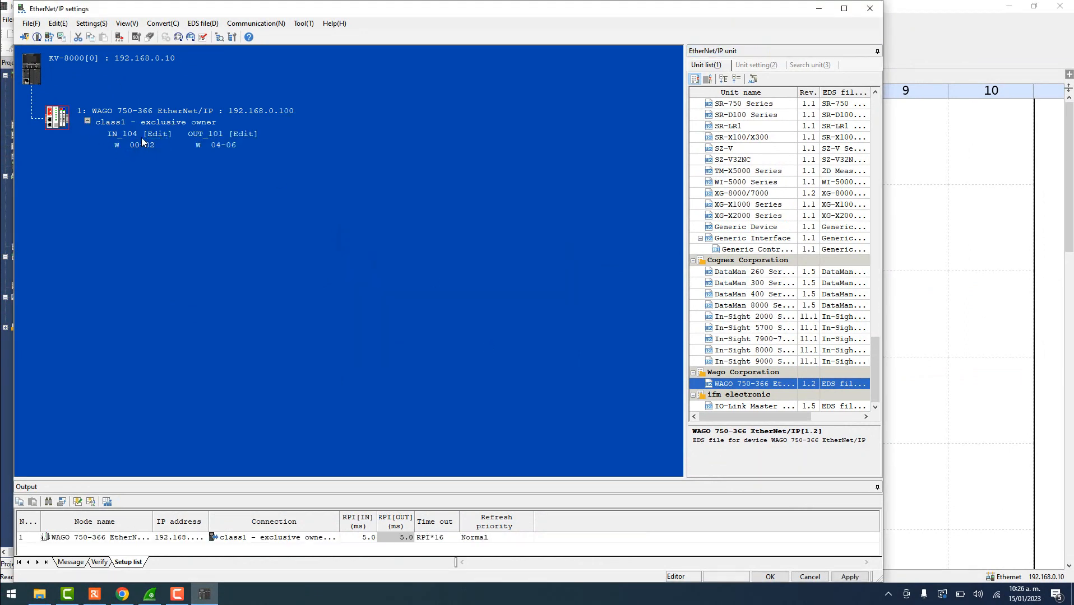
double_click(157, 122)
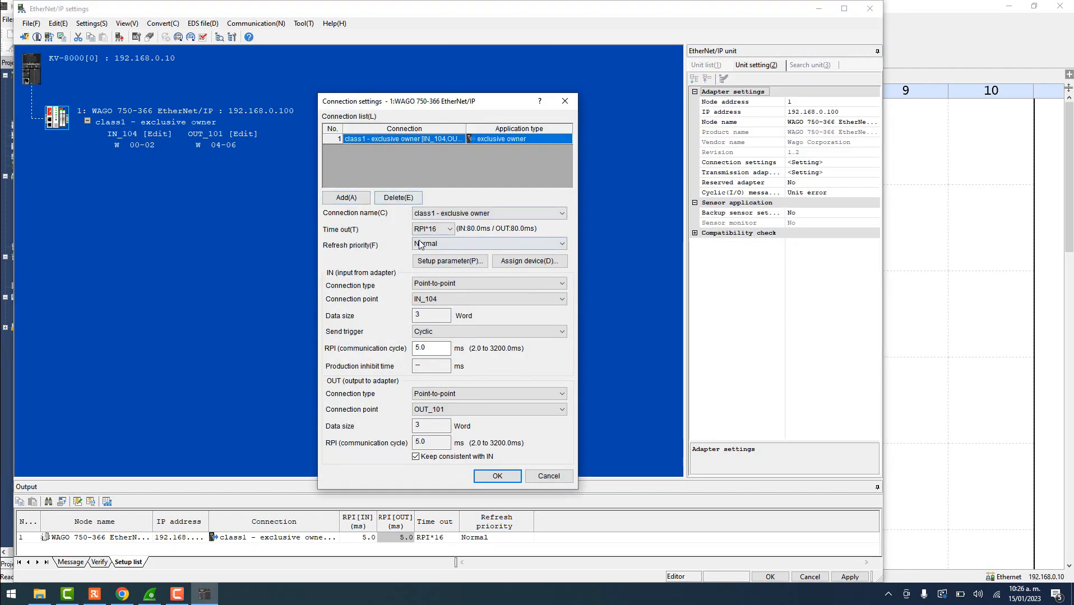
click(430, 262)
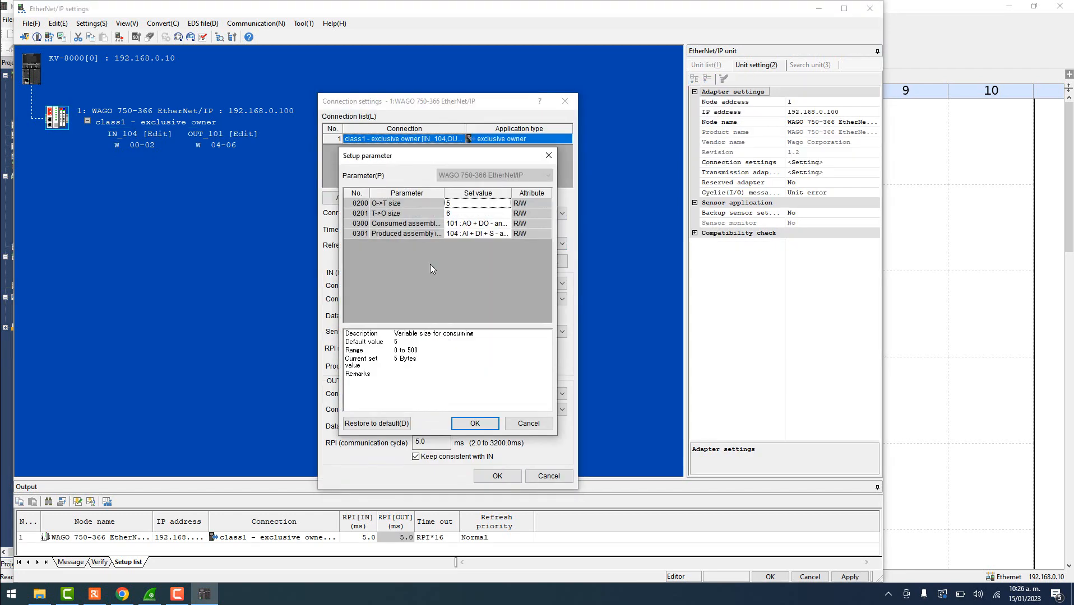
click(375, 205)
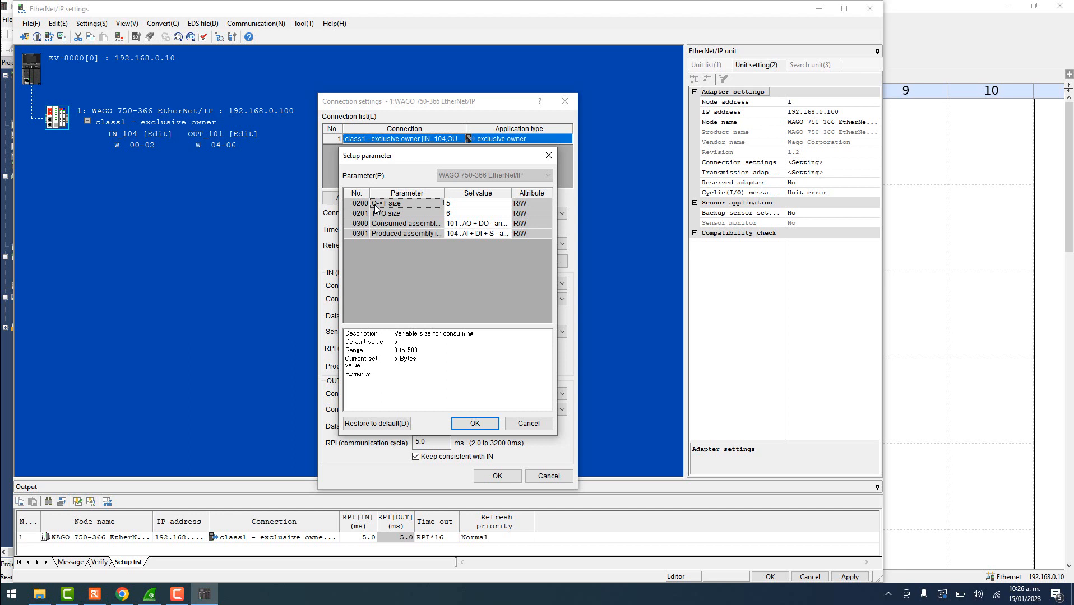
click(429, 214)
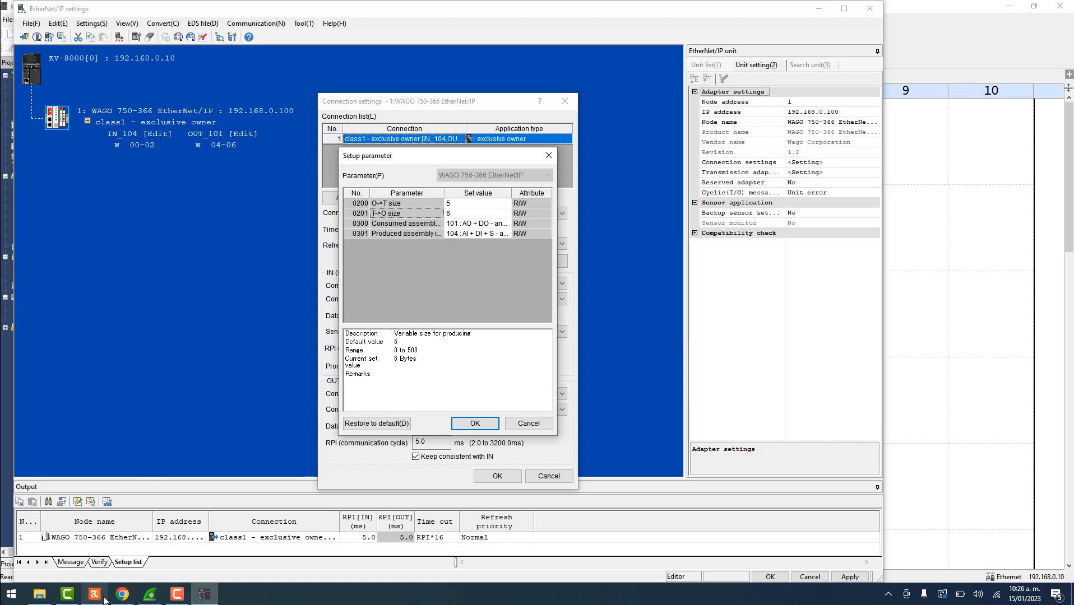
- Bring Imaging Edge Remote's live camera view of the KV-8000 and WAGO panel to the front
mouse_move(143, 598)
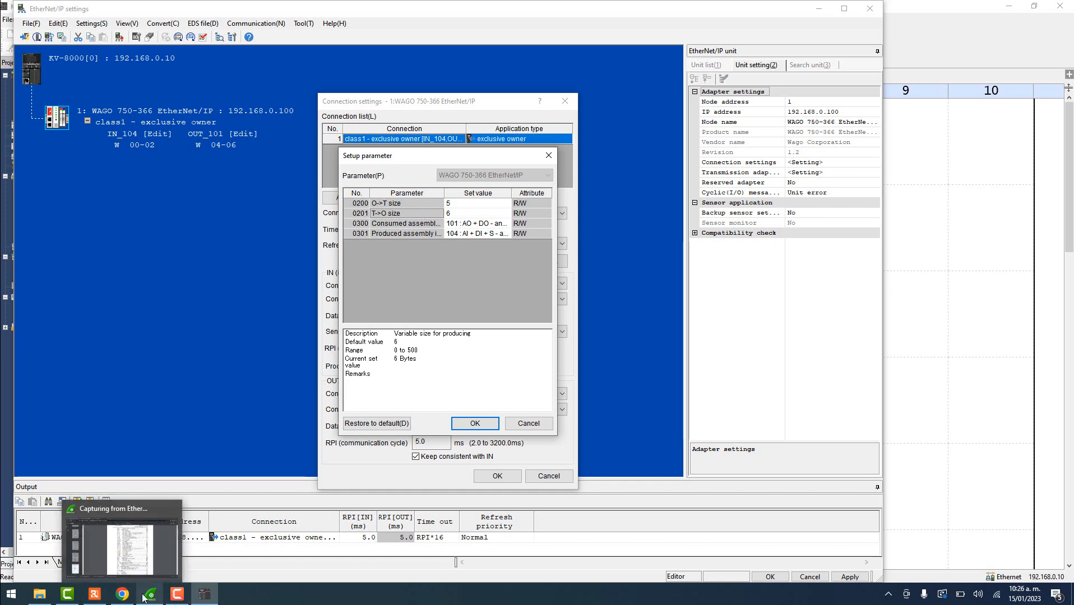
click(95, 594)
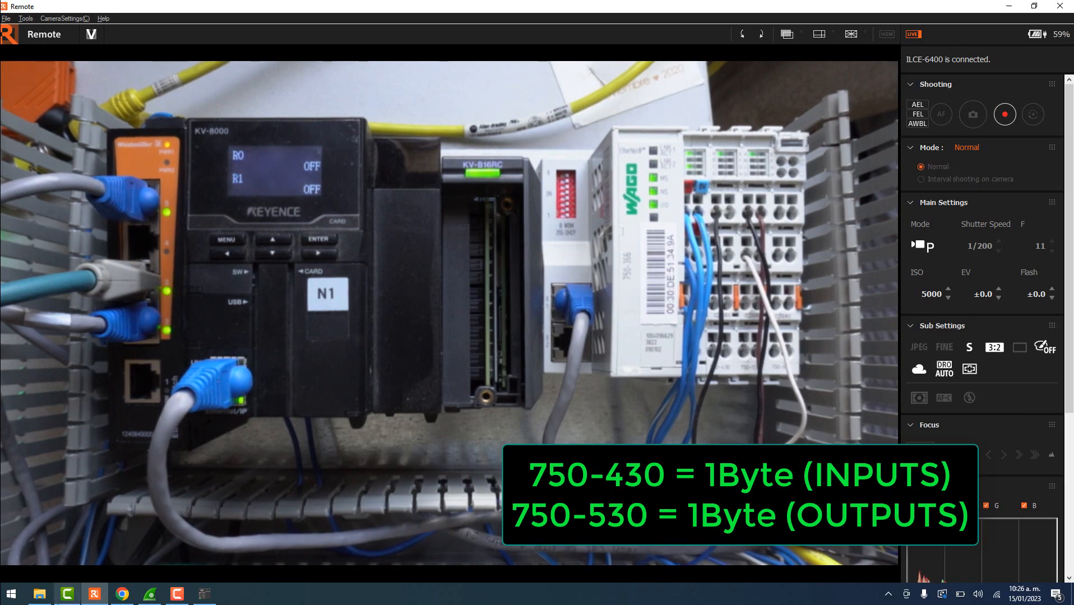
- Load the coupler's web page at 192.168.0.100 in a new Chrome tab
click(122, 594)
click(418, 8)
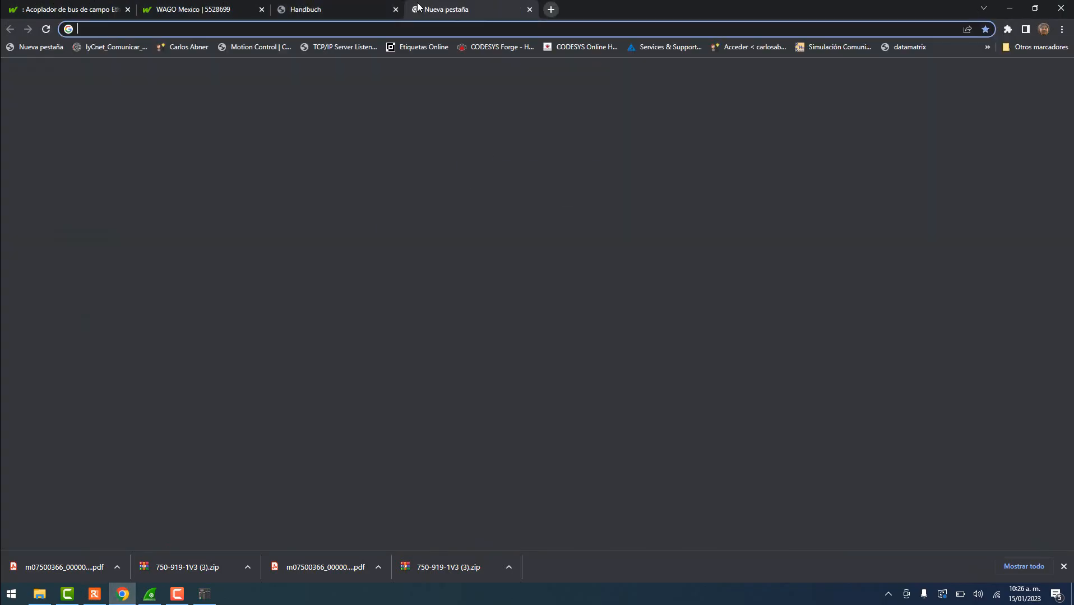
text(192.168.)
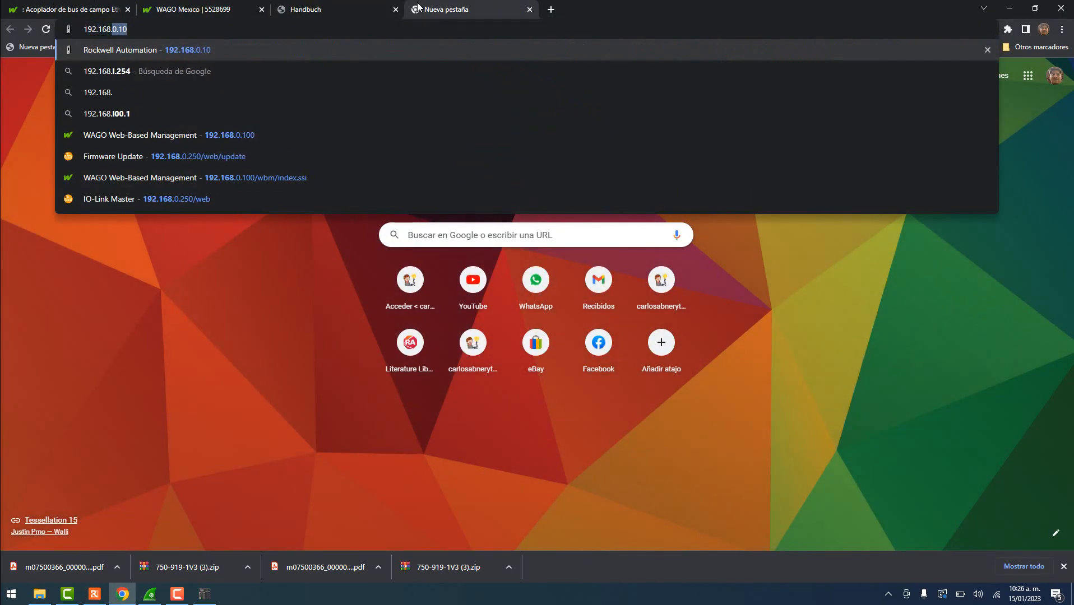
text(0.100)
key(Return)
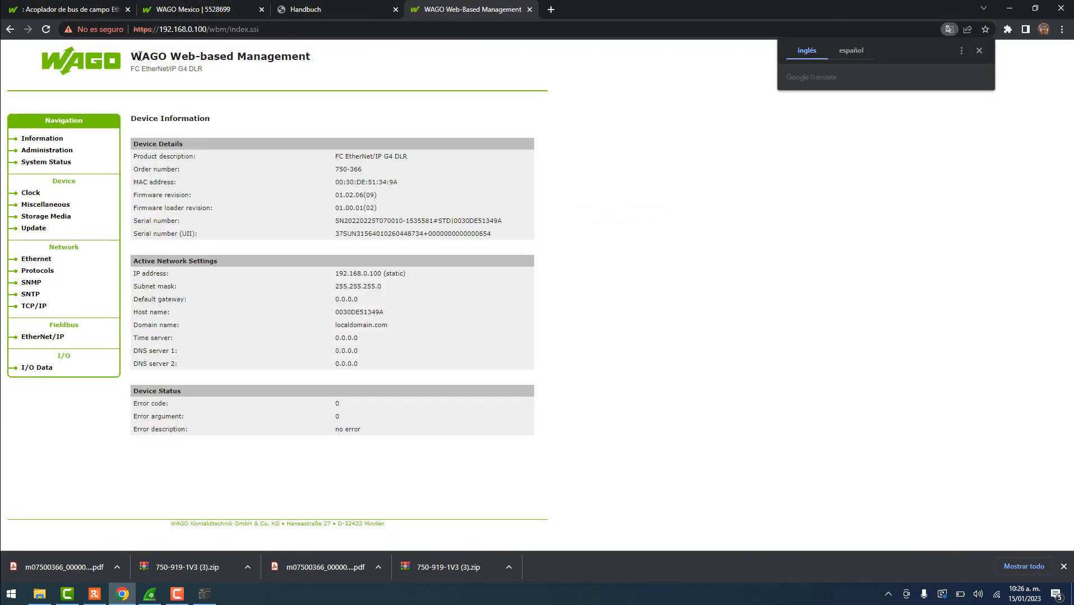
drag(133, 56, 305, 56)
- Open Fieldbus > EtherNet/IP and log in with the coupler's password
click(56, 339)
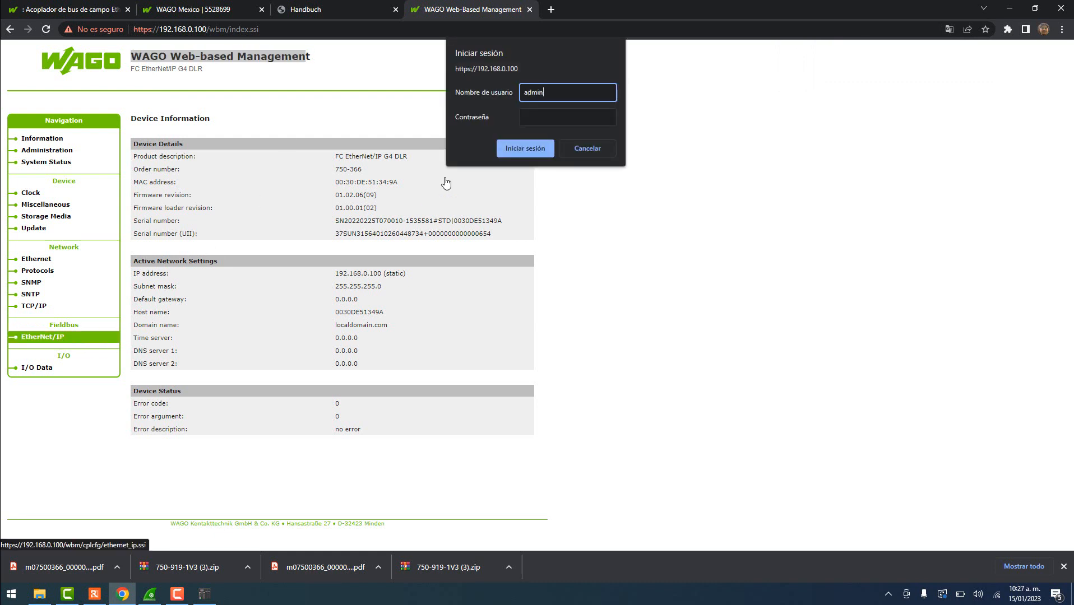
key(Tab)
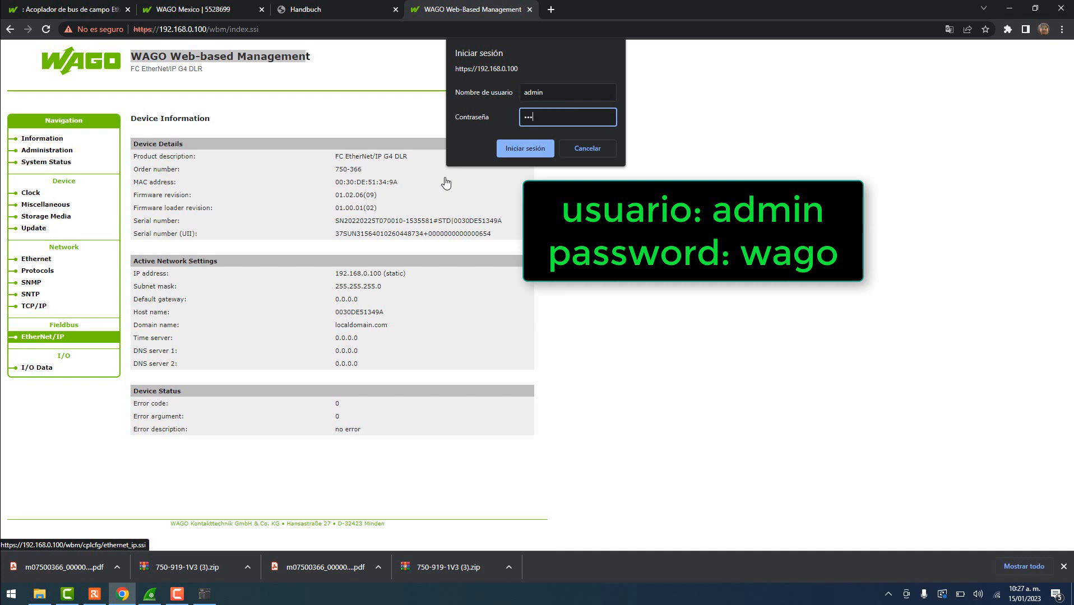
text(wago)
key(Return)
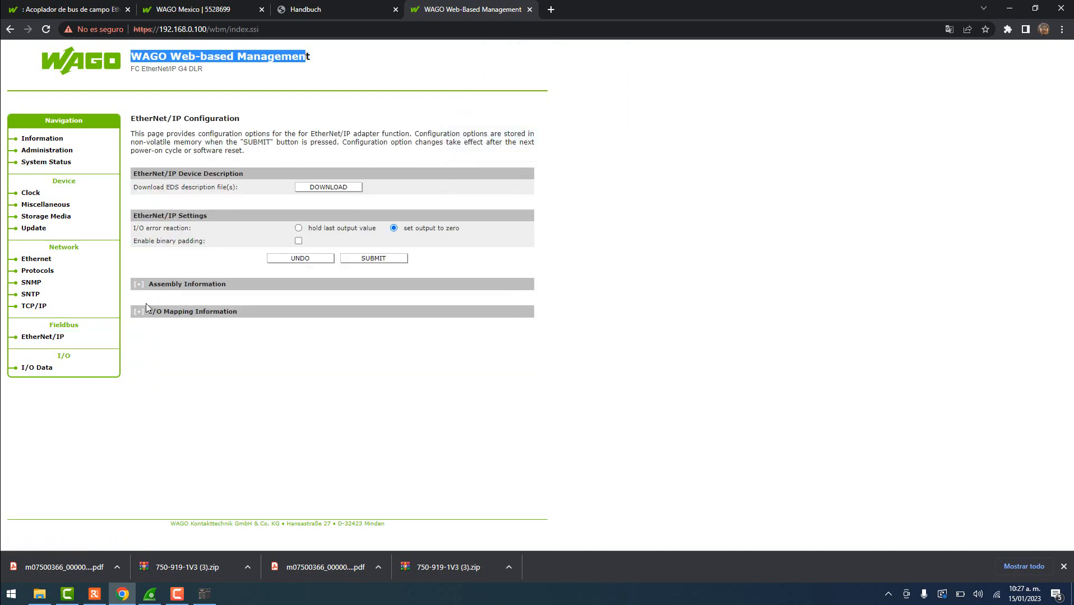
click(139, 284)
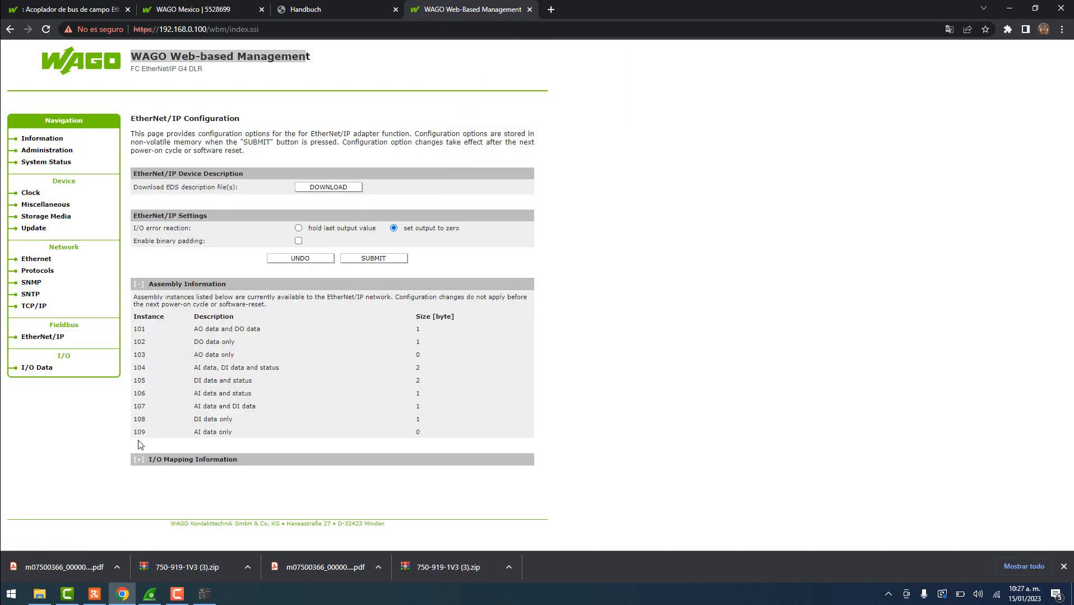
click(140, 460)
scroll(174, 440, down, 1)
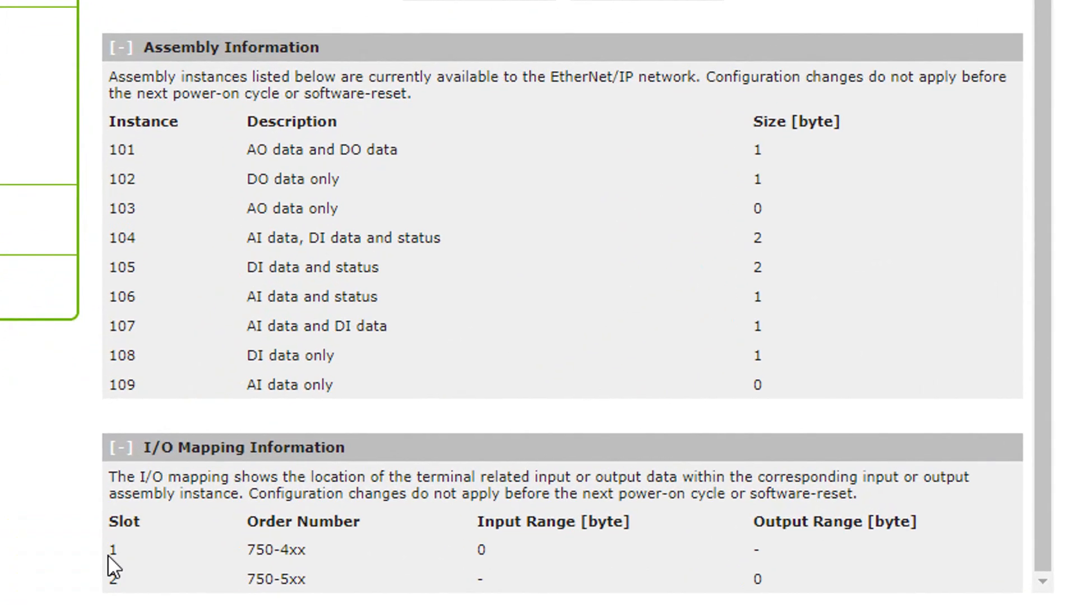
drag(133, 477, 202, 478)
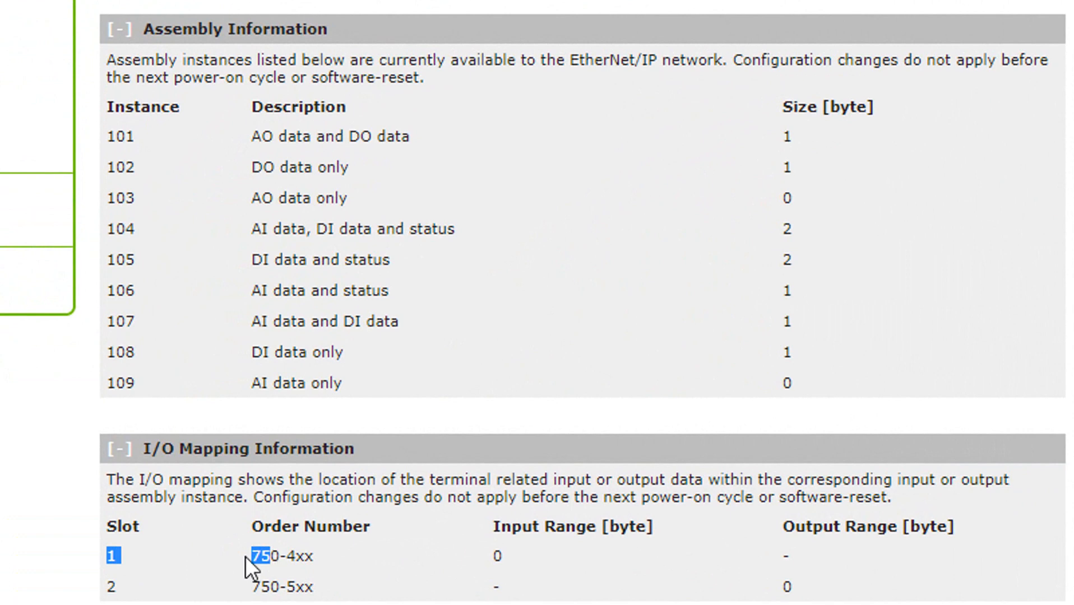
drag(249, 556, 312, 555)
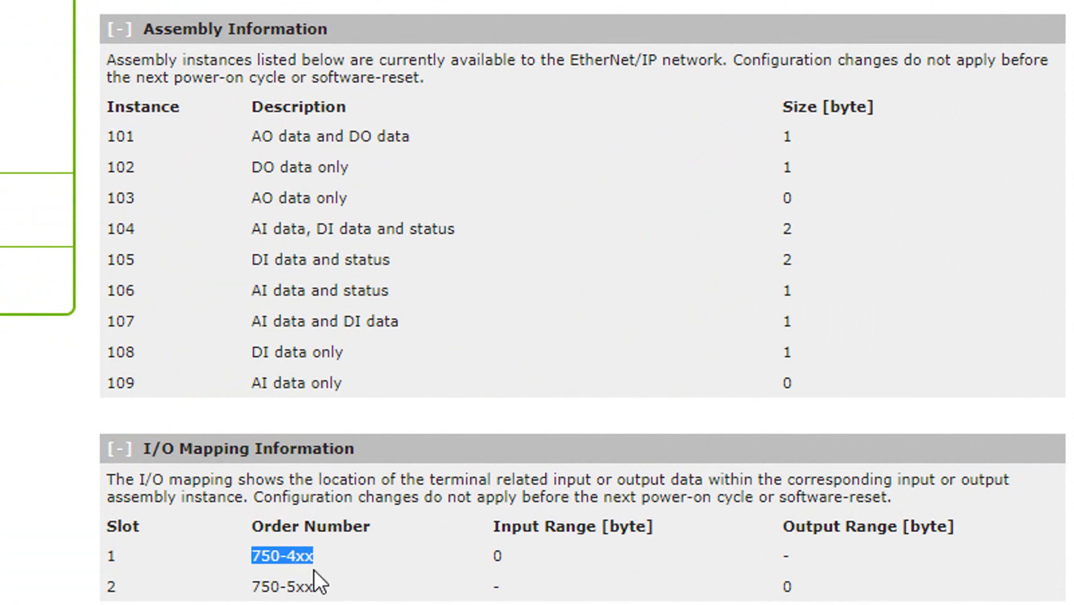
drag(250, 587, 312, 587)
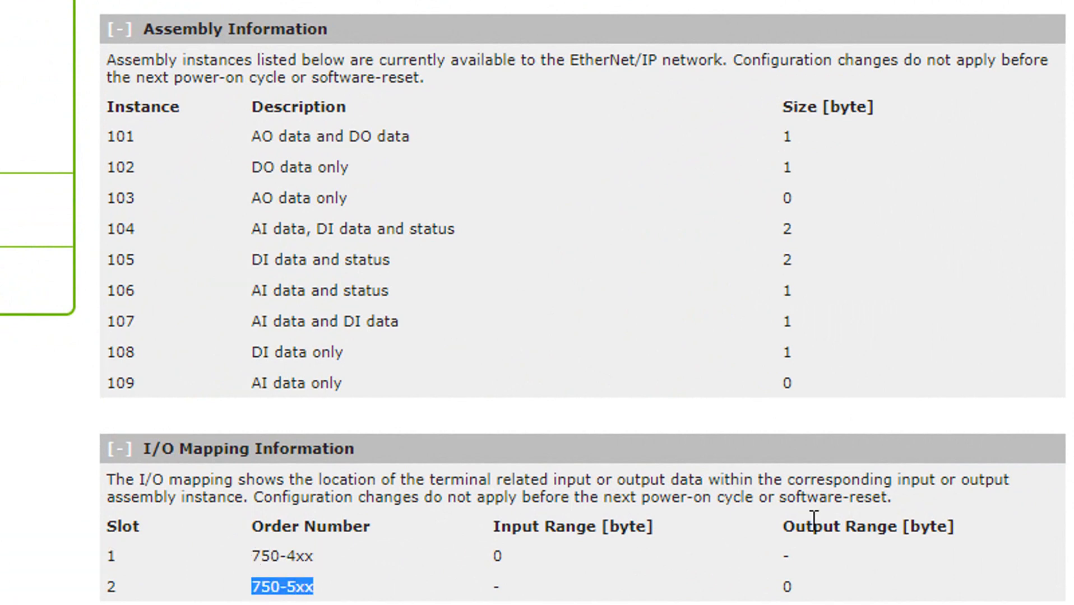
drag(518, 552, 477, 556)
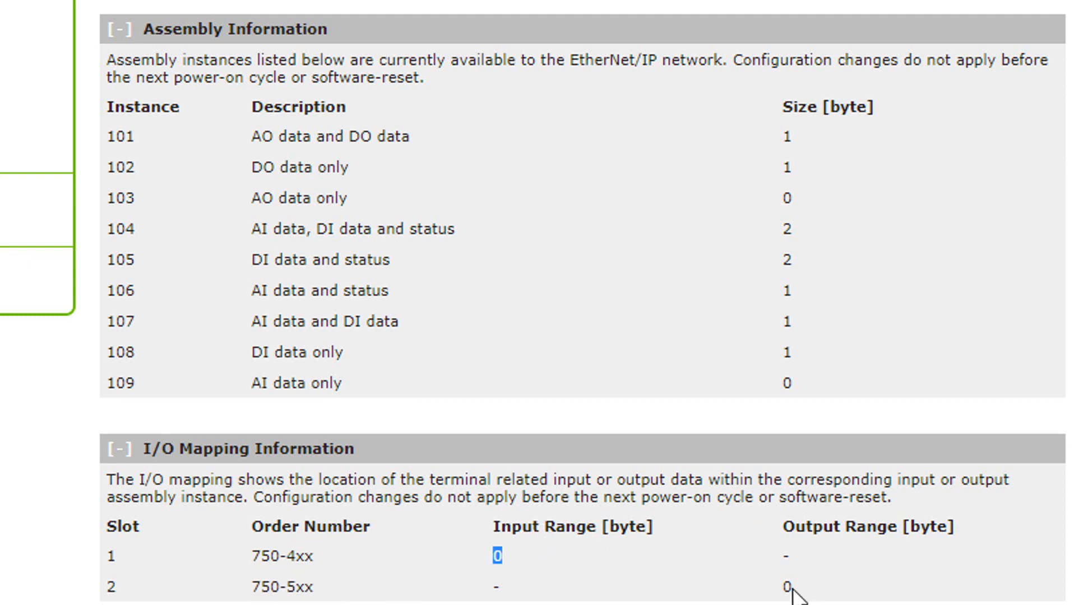
drag(791, 591, 767, 585)
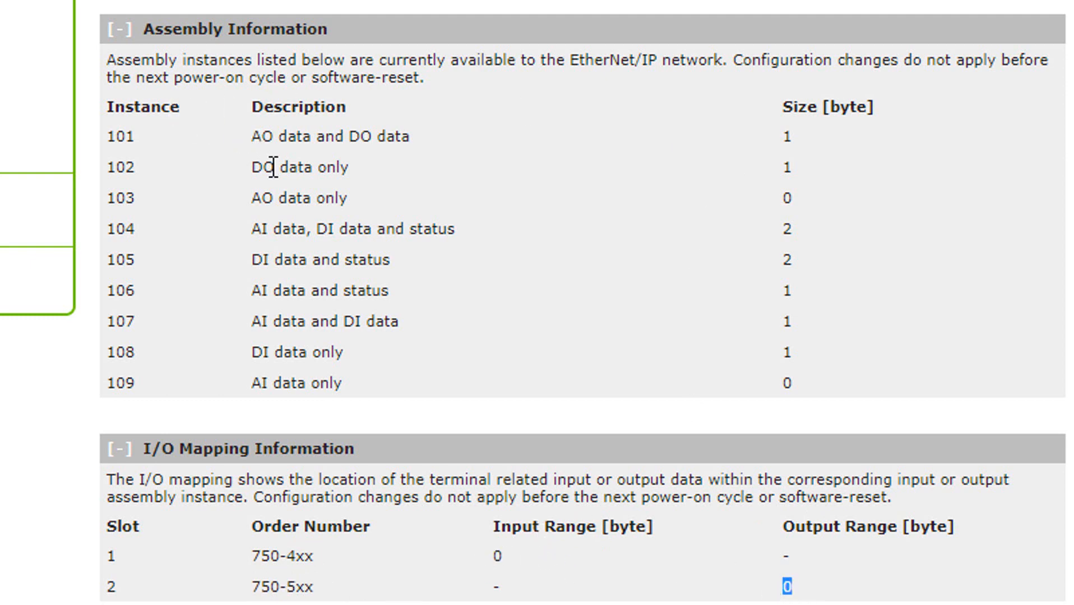
drag(250, 167, 350, 166)
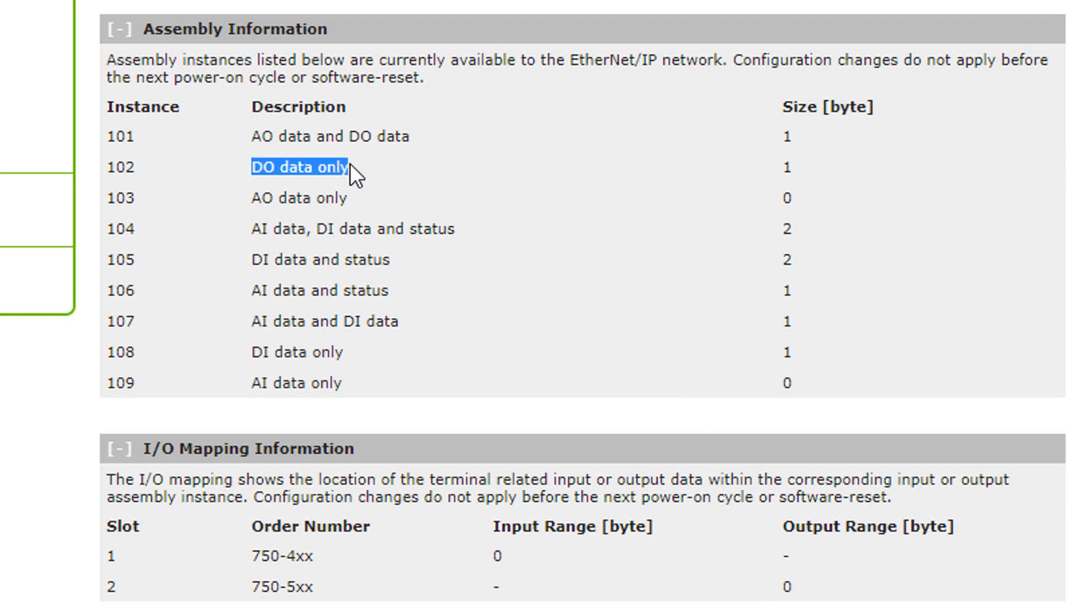
double_click(787, 167)
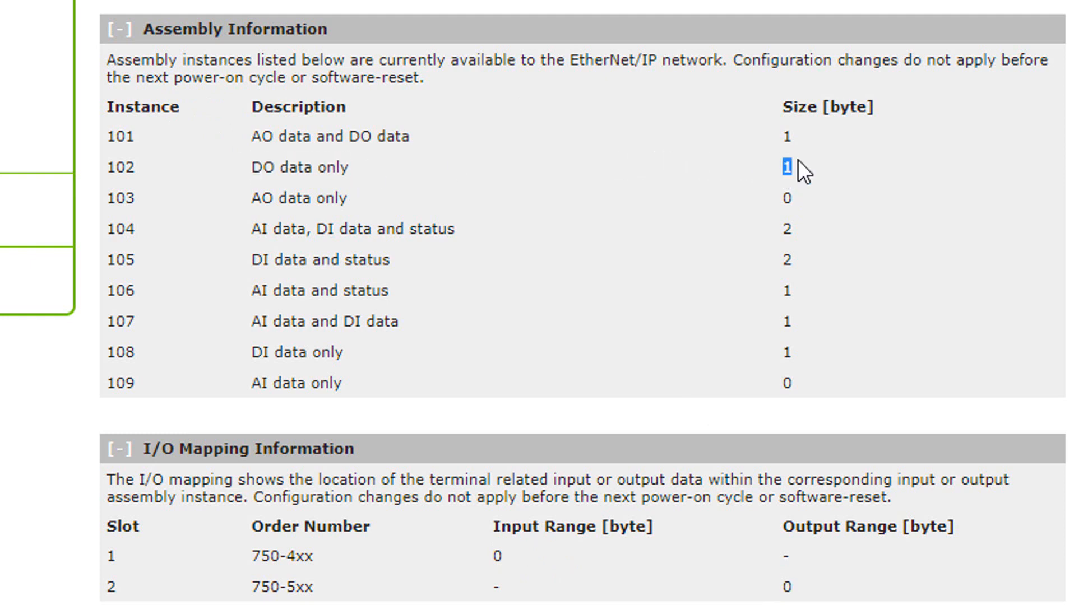
drag(252, 352, 336, 352)
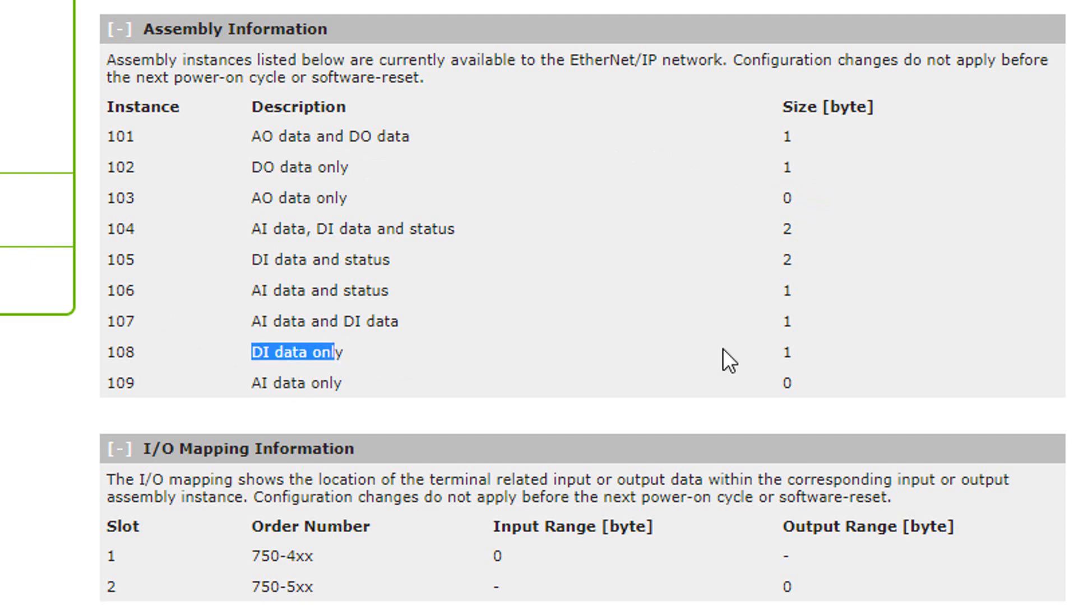
double_click(789, 352)
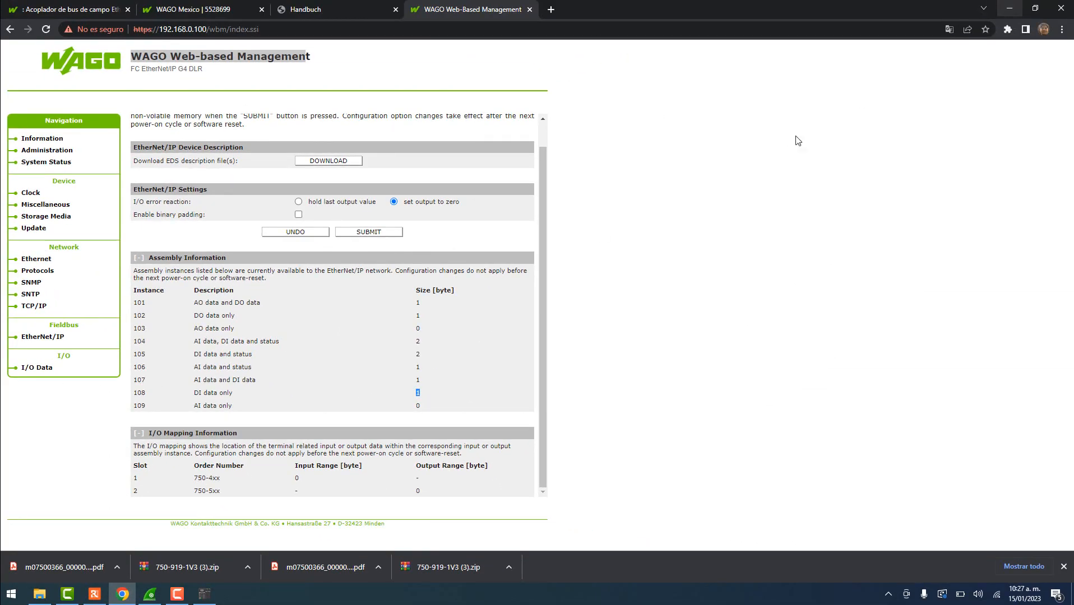
- Set both the O->T and T->O connection sizes to 1
click(203, 593)
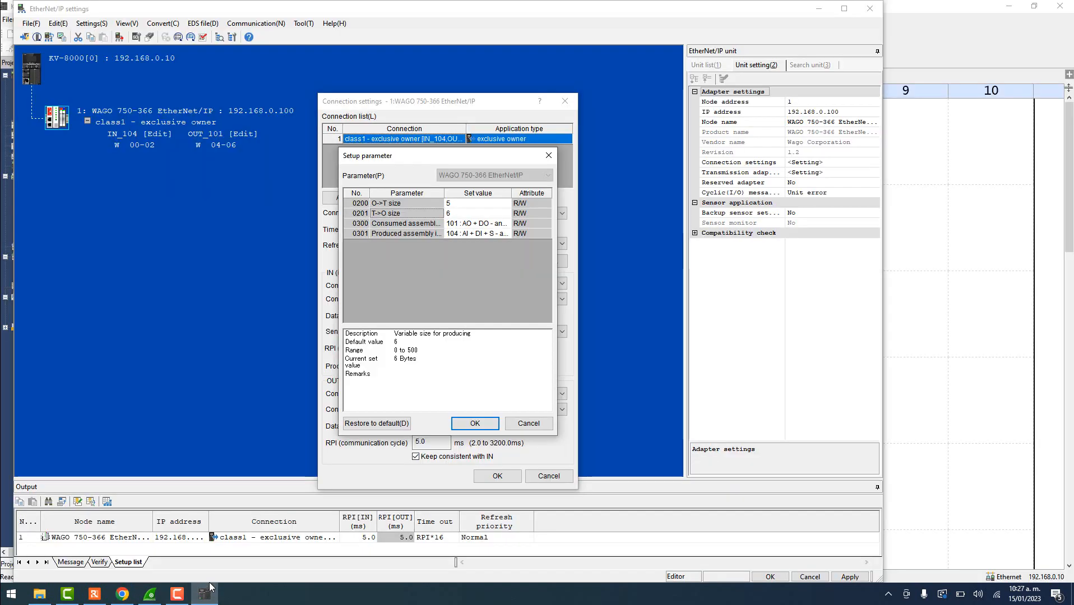
click(462, 209)
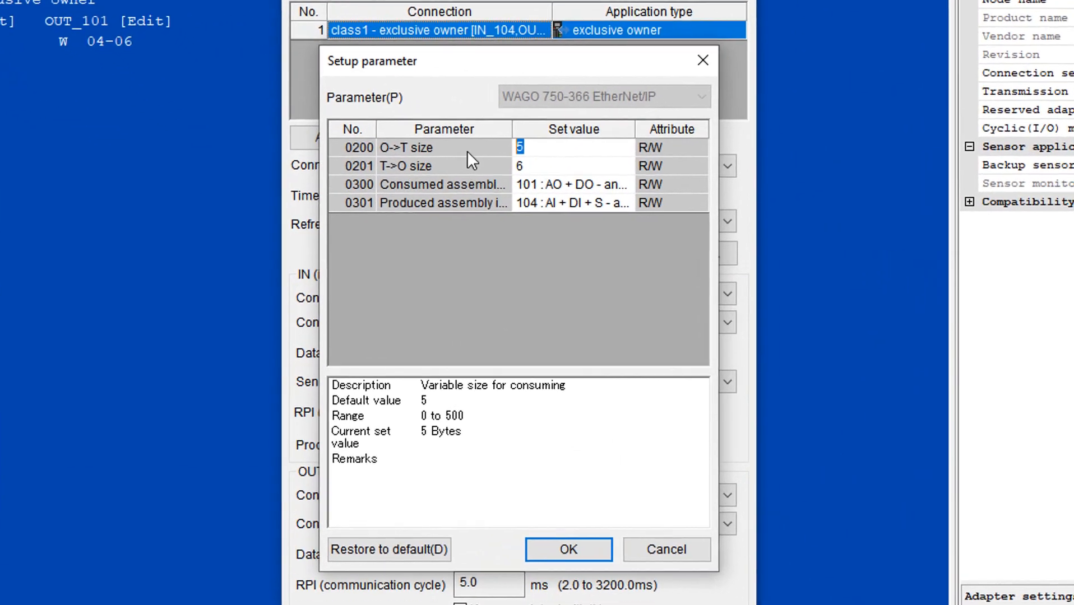
key(BackSpace)
text(1)
click(485, 204)
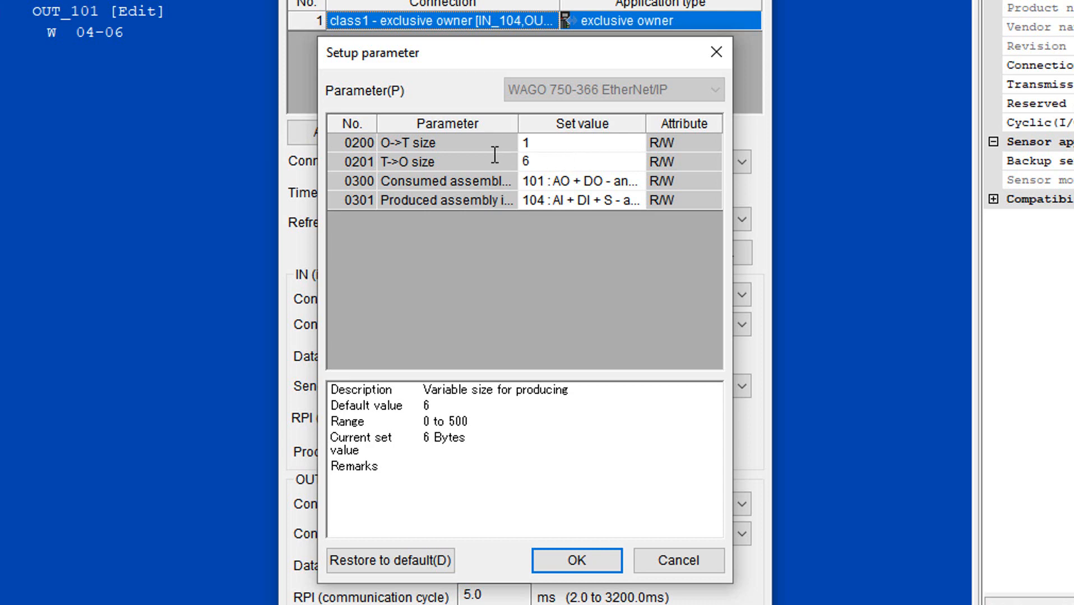
click(421, 152)
click(441, 147)
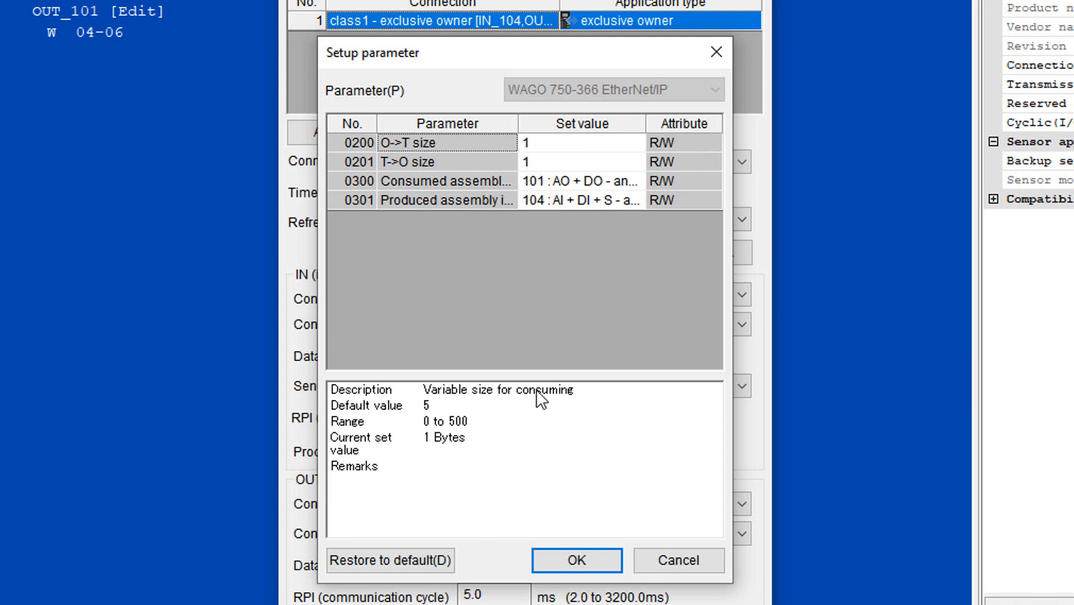
- Choose consumed assembly 102 (DO only) and produced assembly 108 (DI only), then confirm both dialogs
click(634, 181)
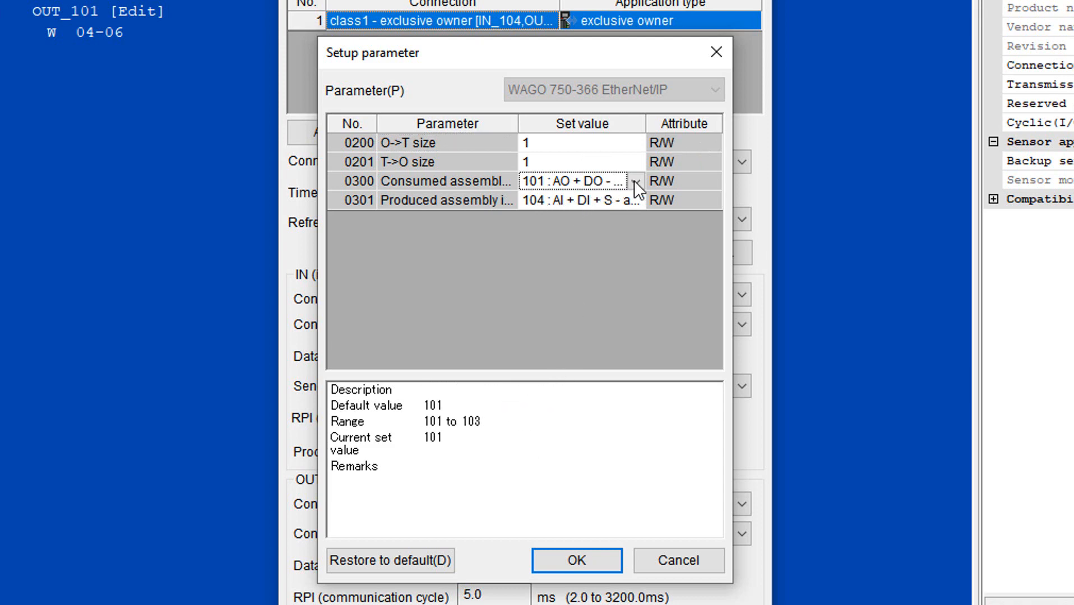
click(635, 182)
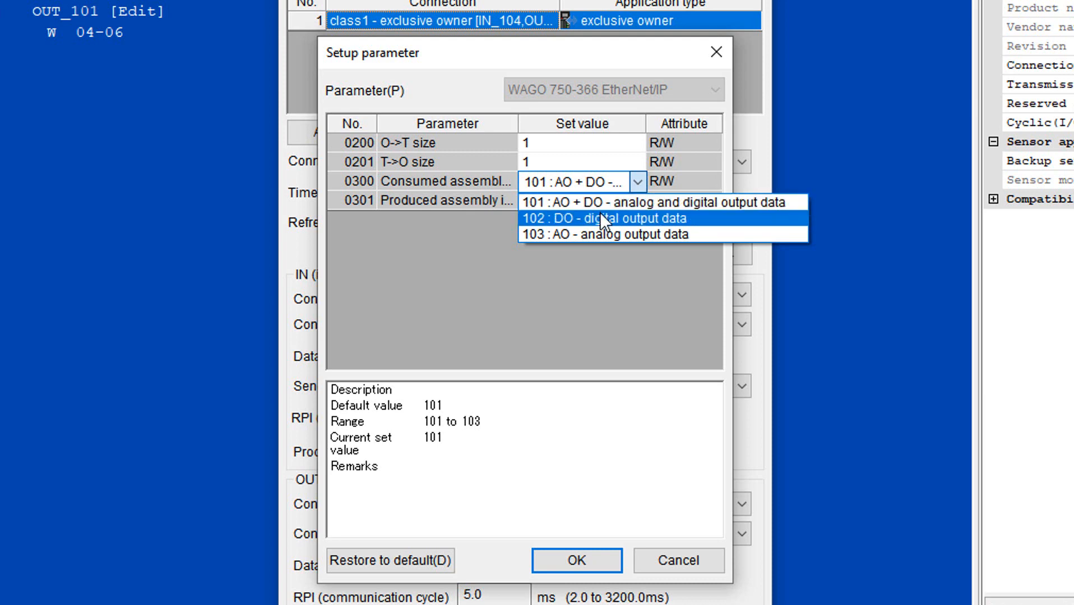
click(656, 219)
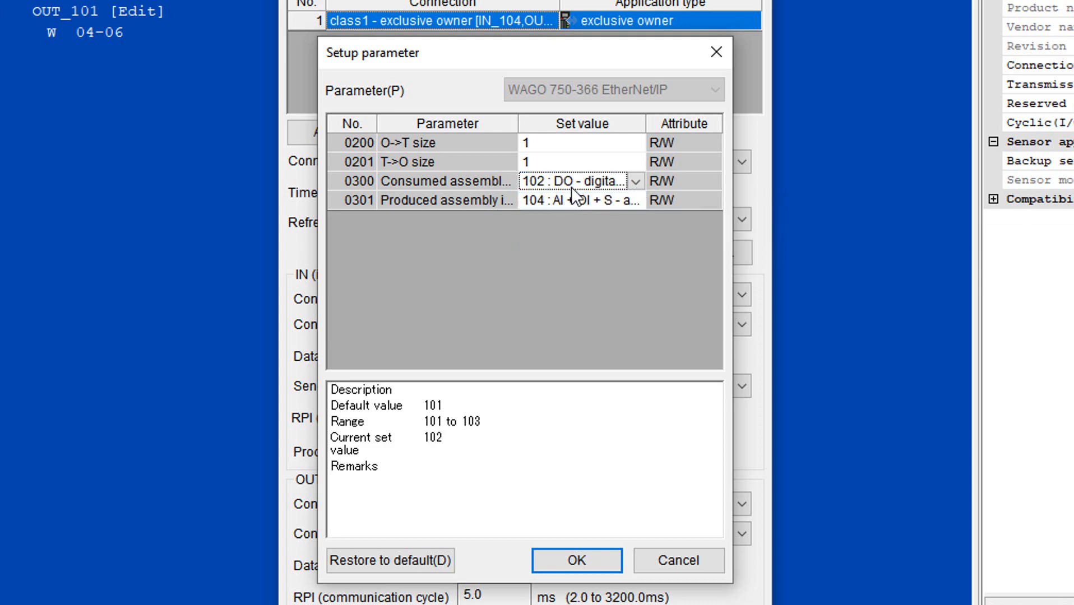
click(631, 201)
click(638, 199)
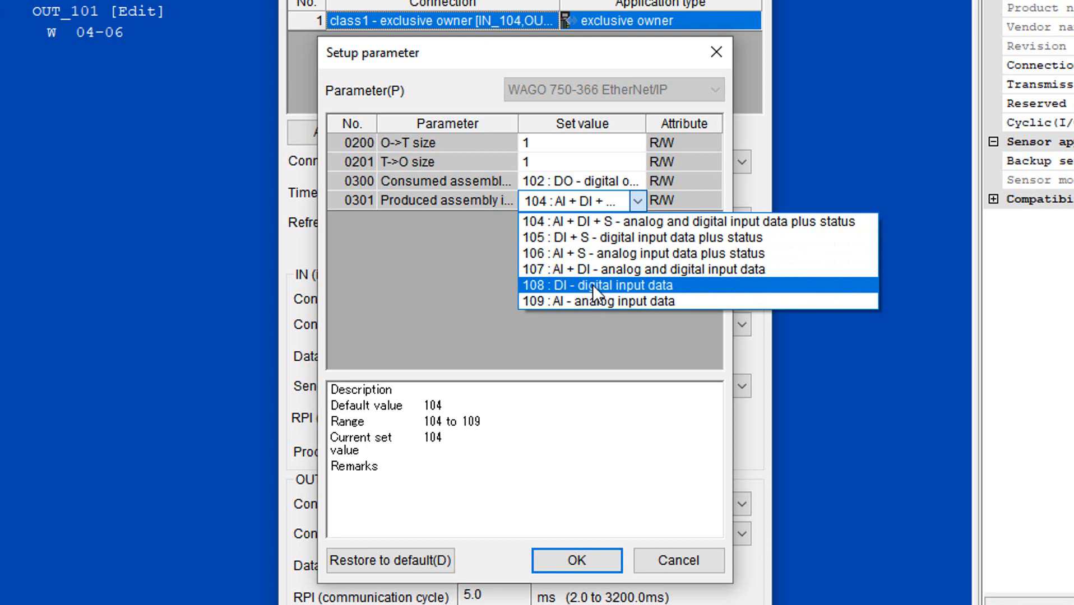
click(630, 283)
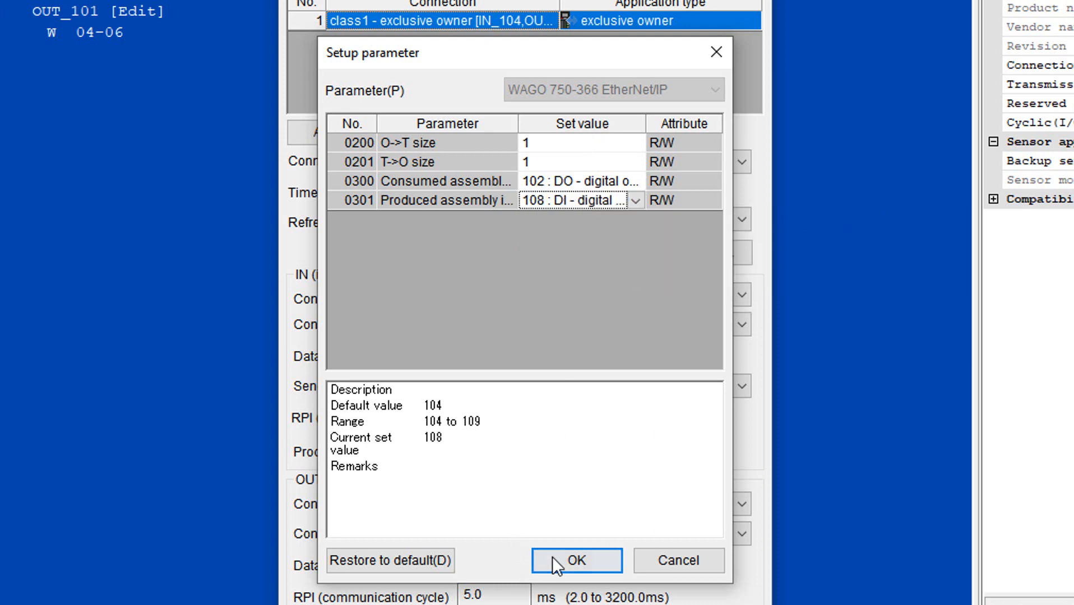
click(566, 558)
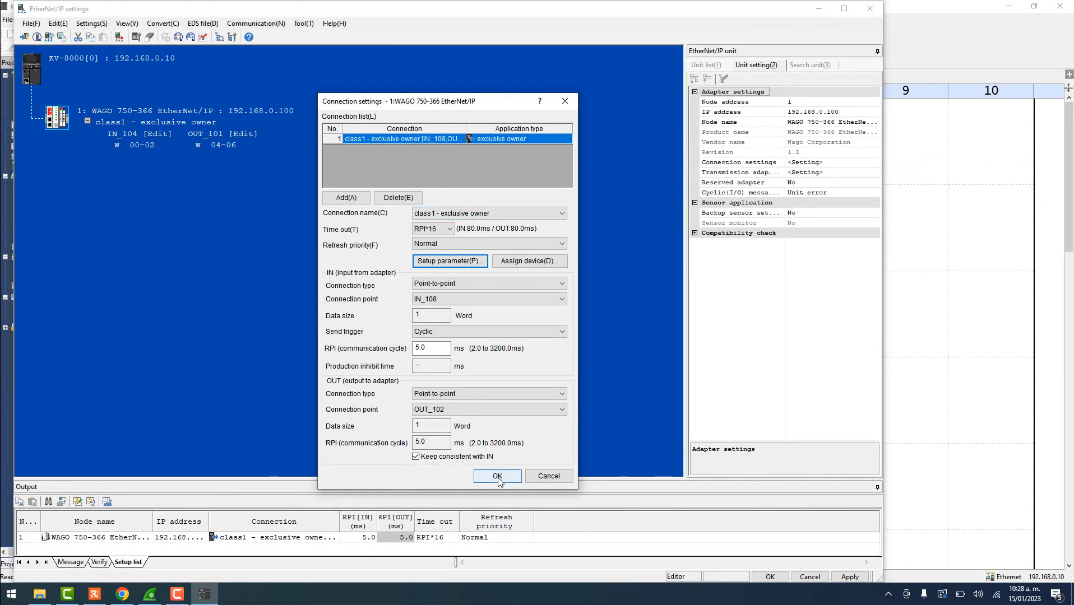
click(497, 477)
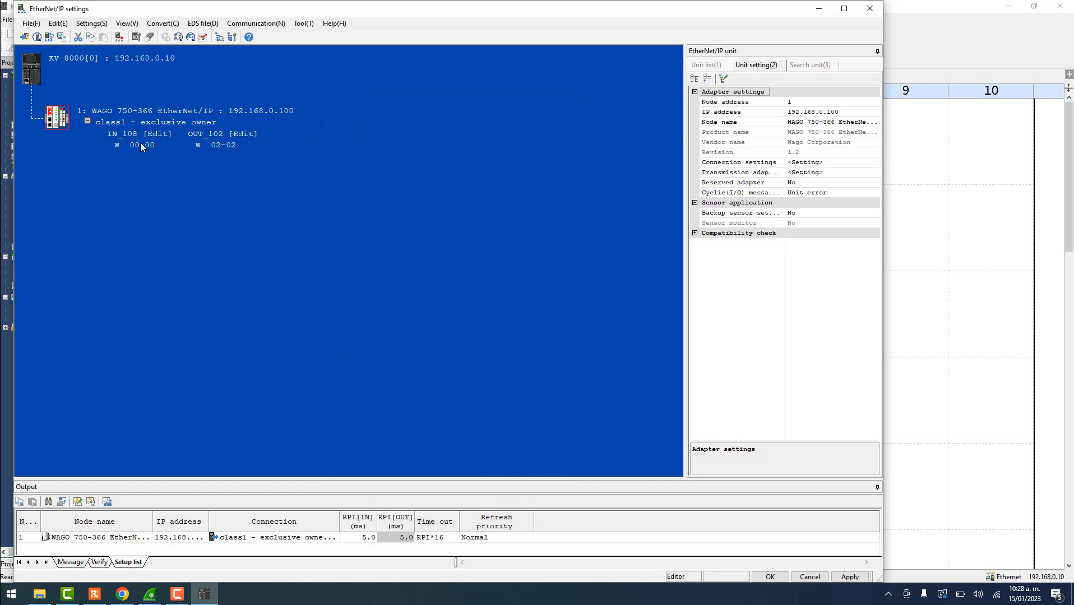
- Manually assign the IN_108 input data to start at DM0
double_click(143, 145)
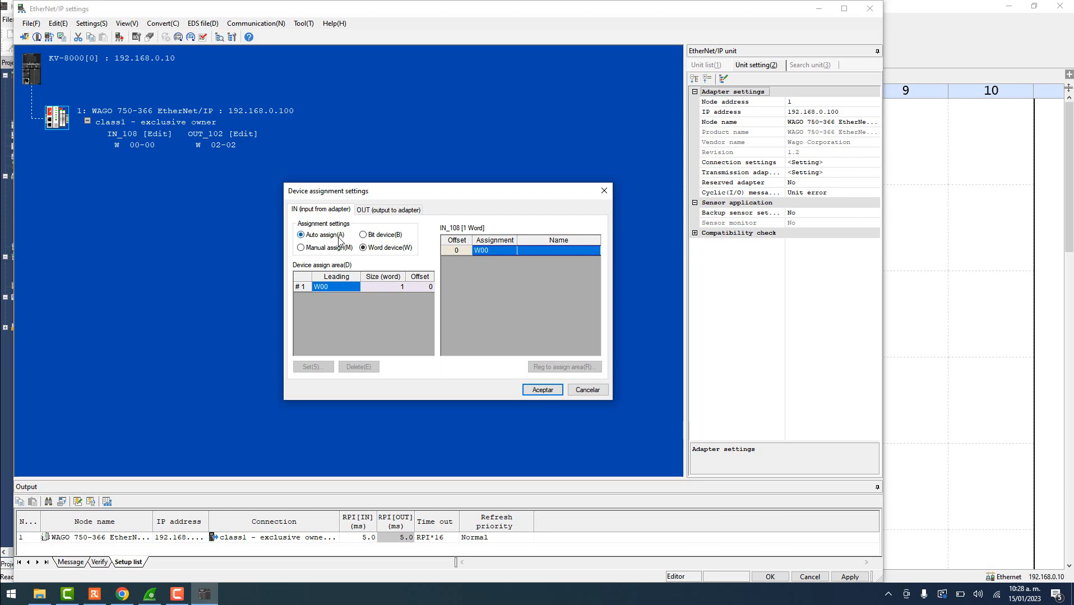
click(300, 248)
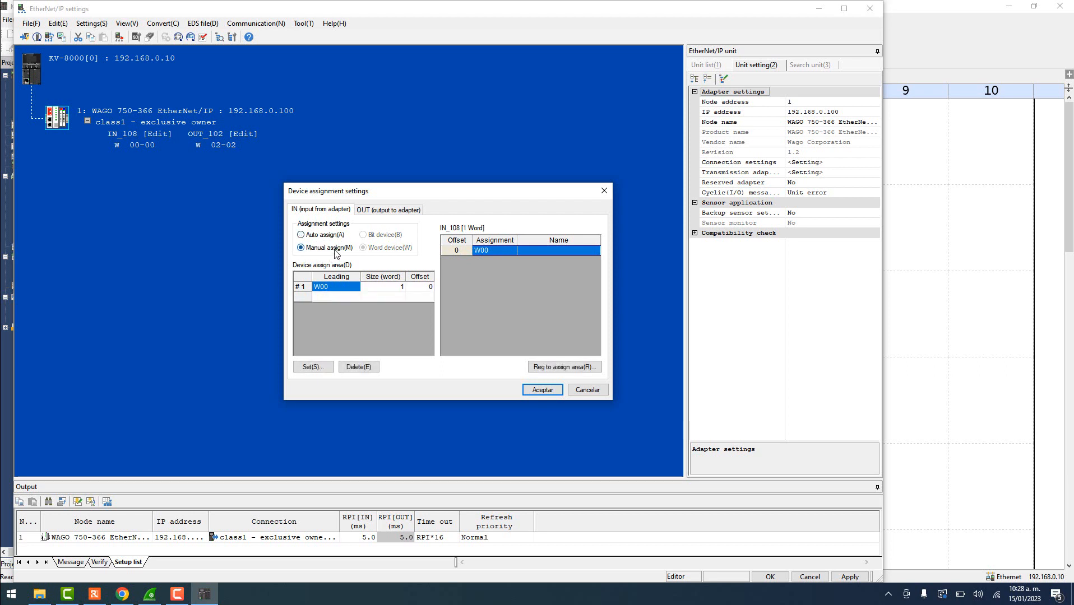
double_click(327, 288)
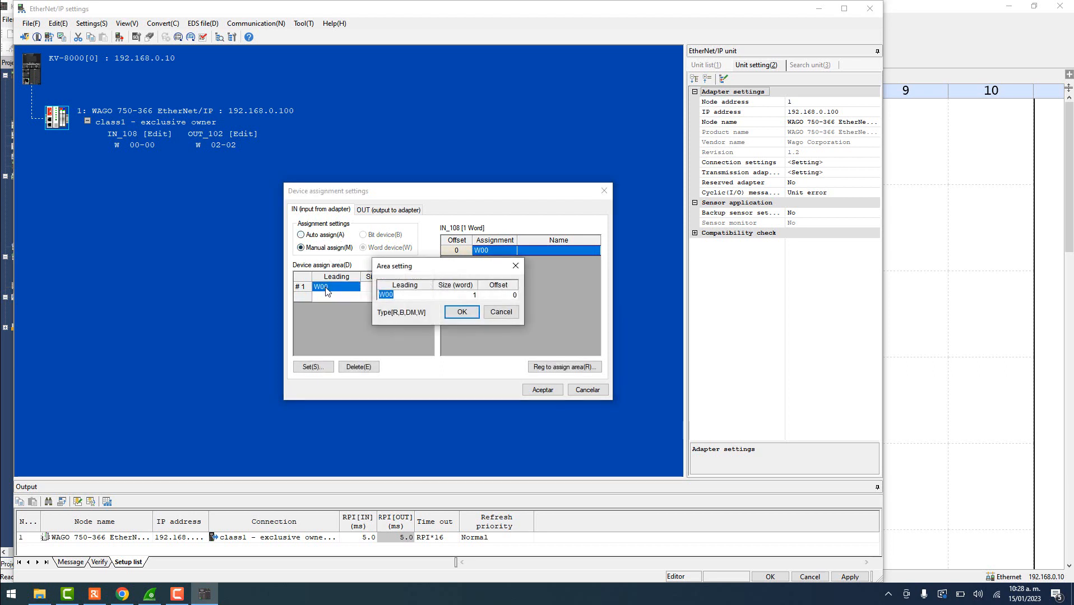
text(DM)
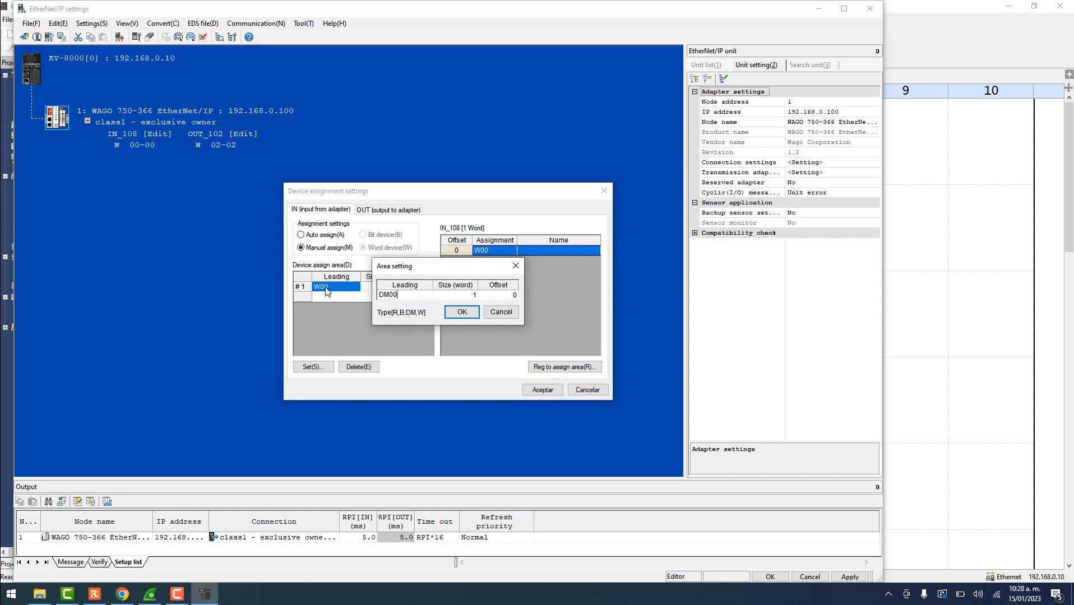
click(471, 313)
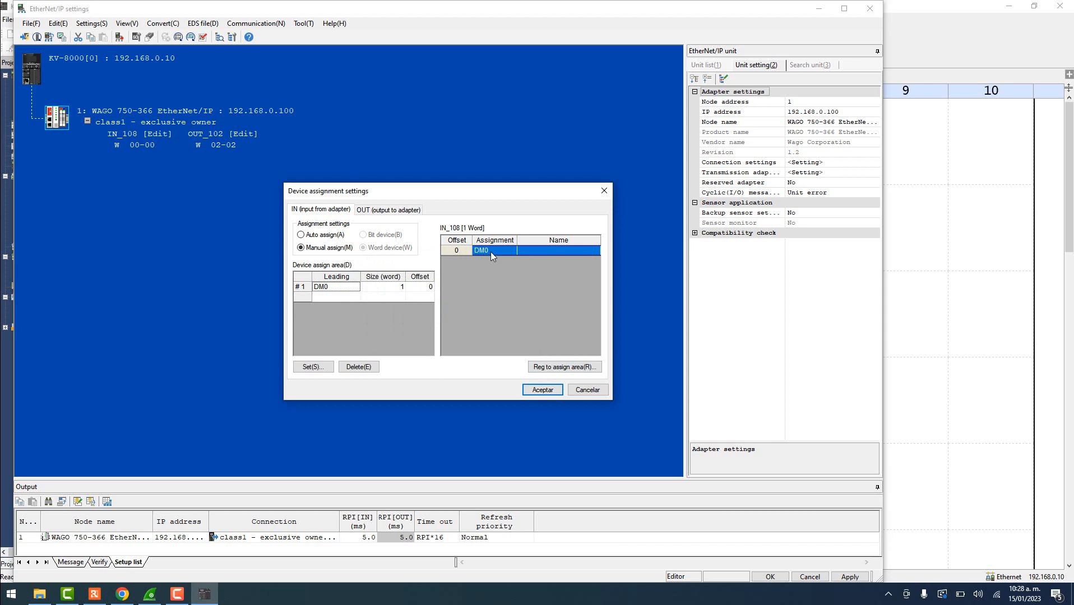
click(529, 391)
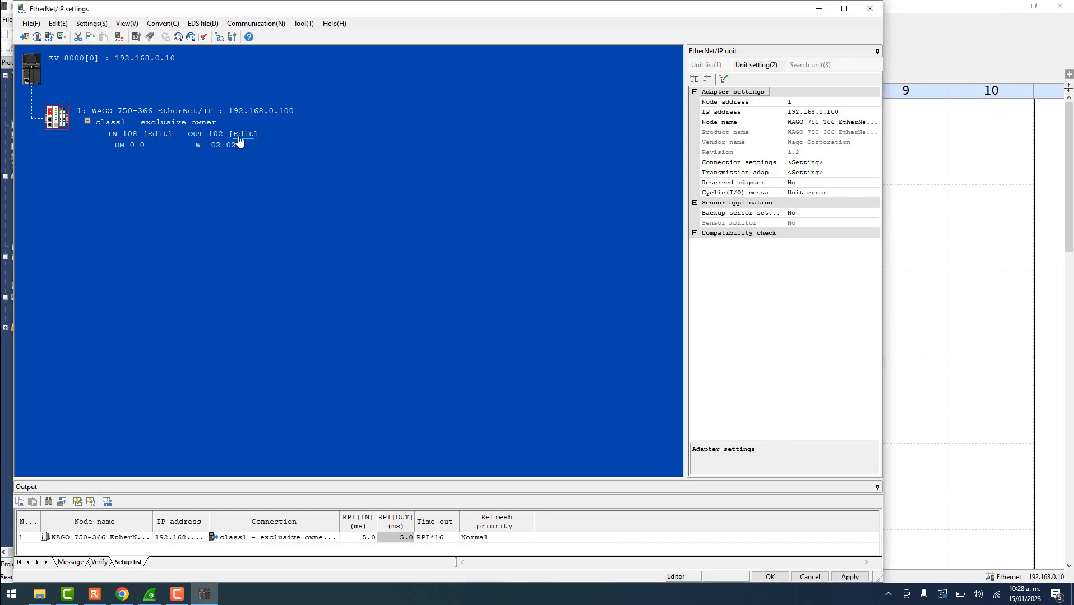
- Manually assign the OUT_102 output data to DM100 and apply the adapter settings
double_click(234, 145)
click(301, 248)
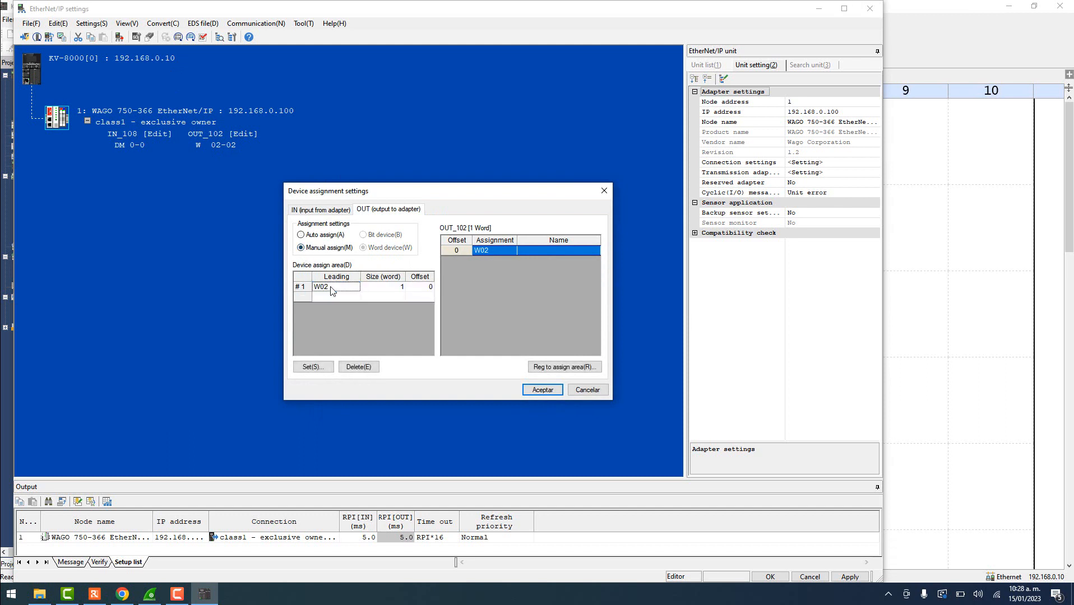
double_click(331, 287)
text(DM100)
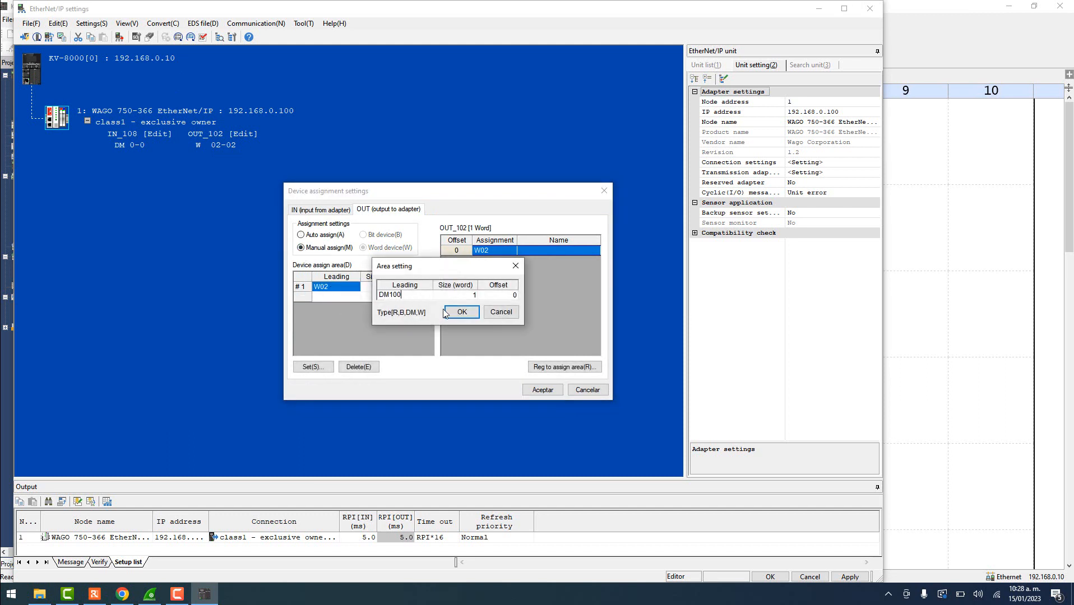
click(448, 313)
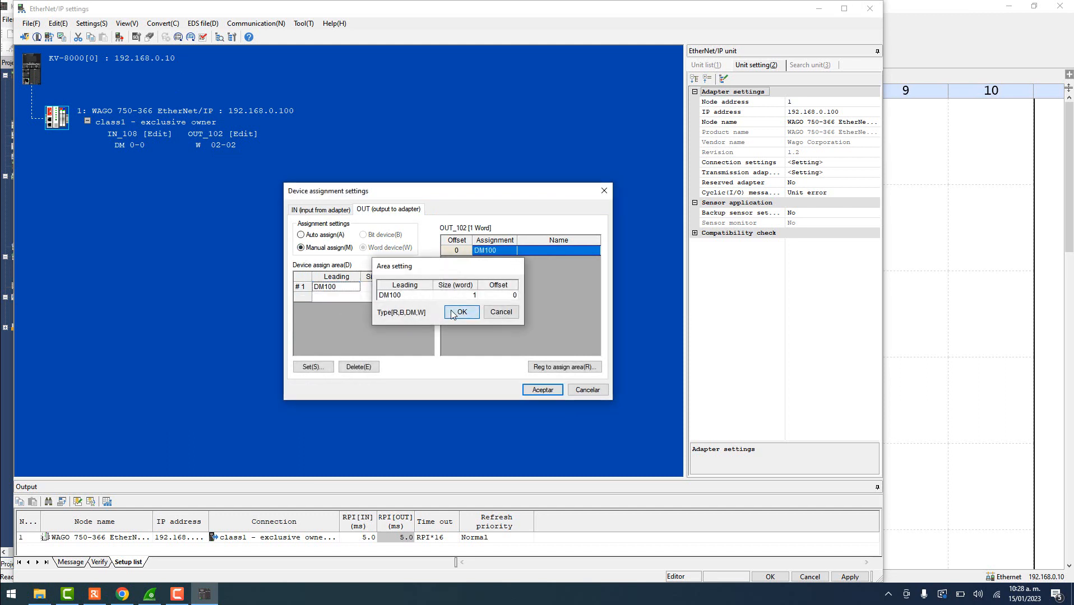
click(546, 391)
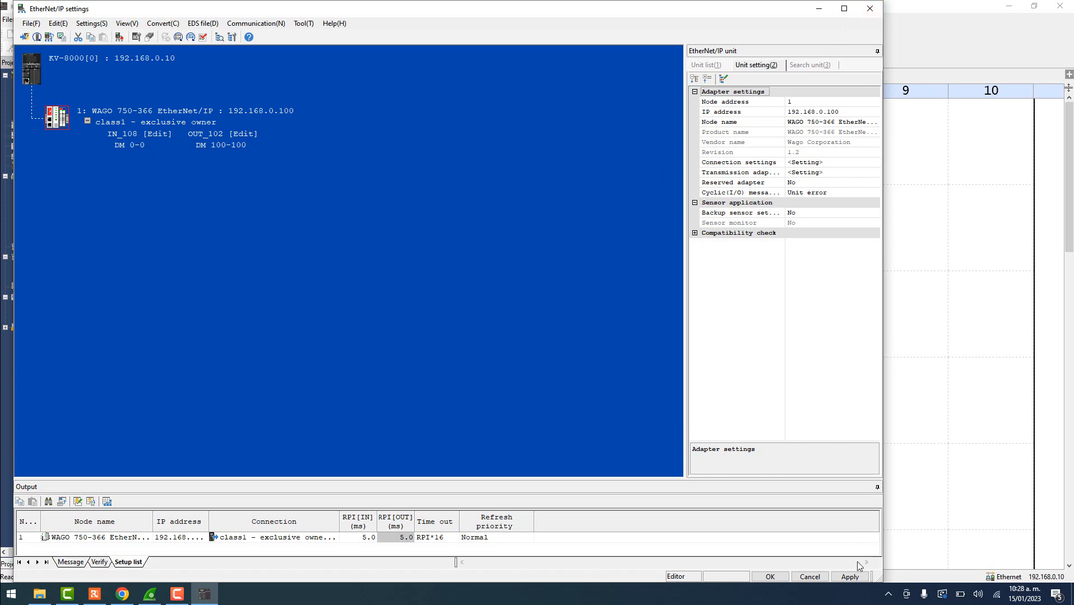
click(850, 577)
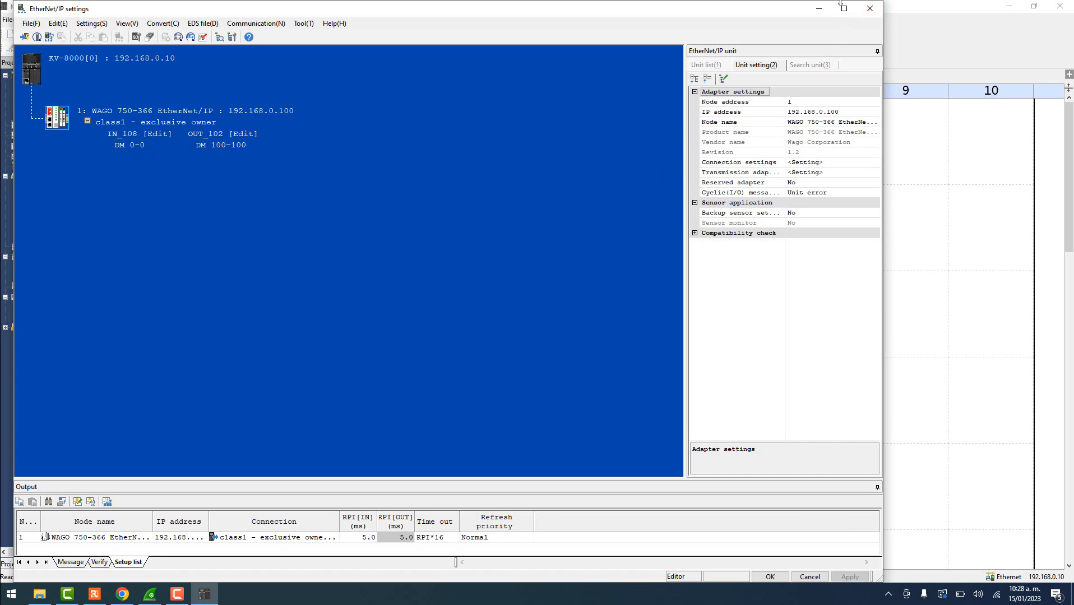
- Close EtherNet/IP settings and the Unit Editor, saving the unit changes with Sí
click(869, 8)
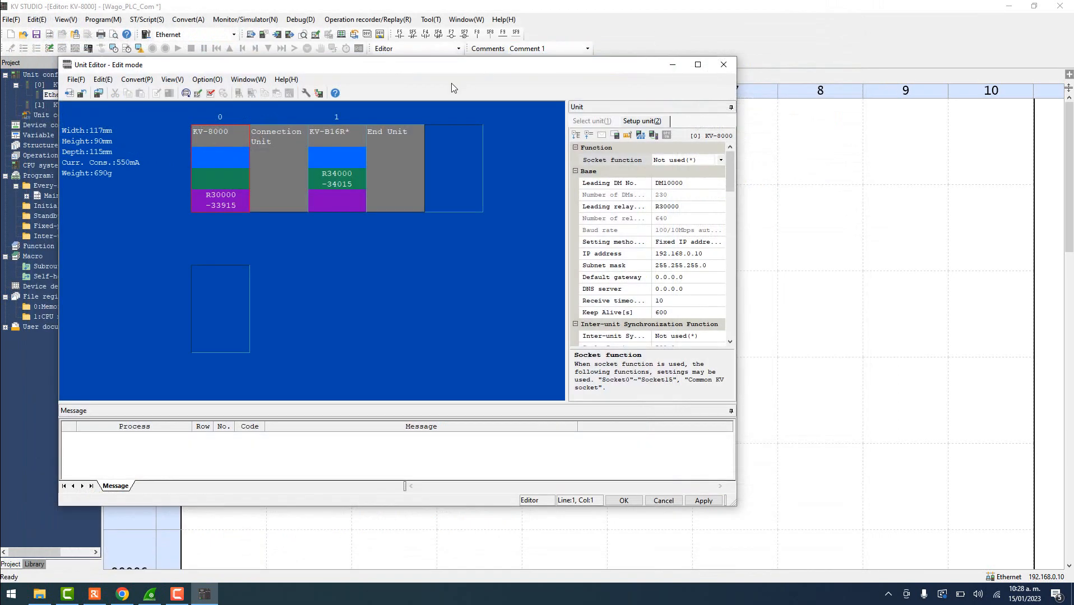
click(728, 66)
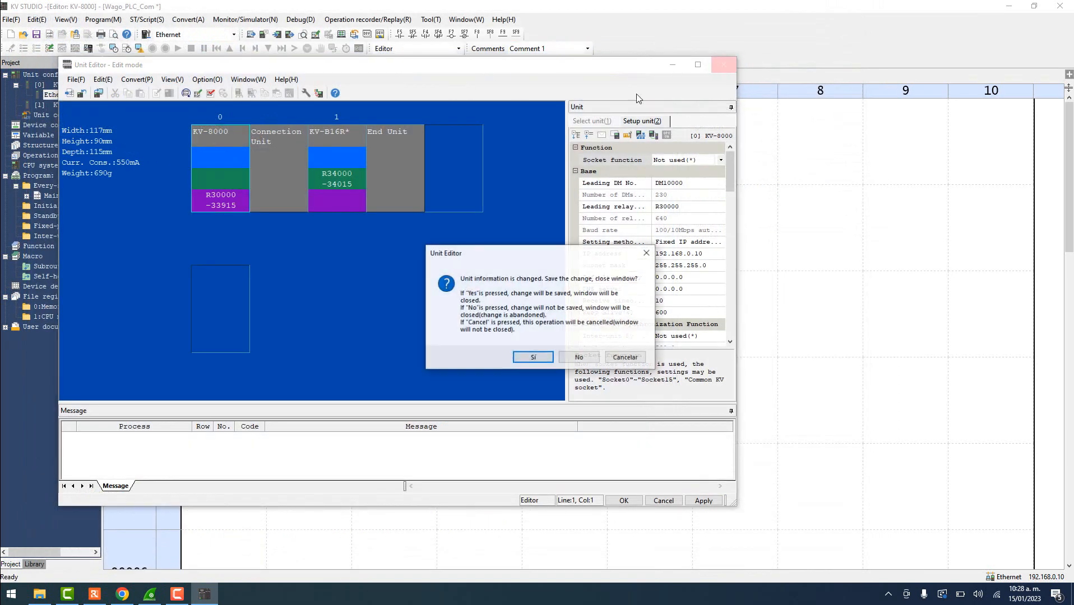
click(529, 359)
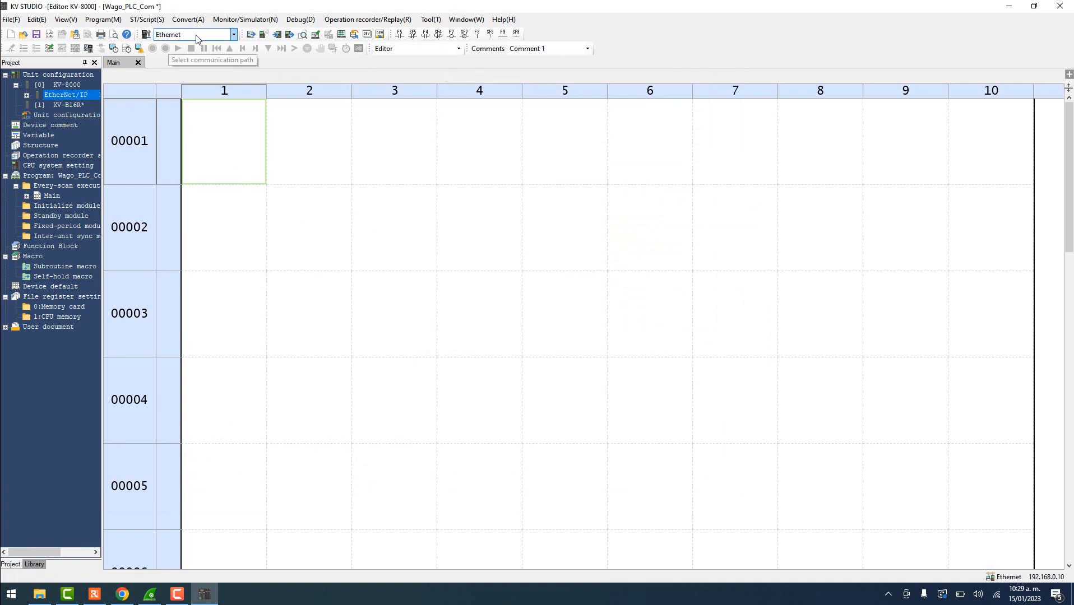
- Attempt a transfer to the PLC and dismiss the unsupported function version warning
click(244, 20)
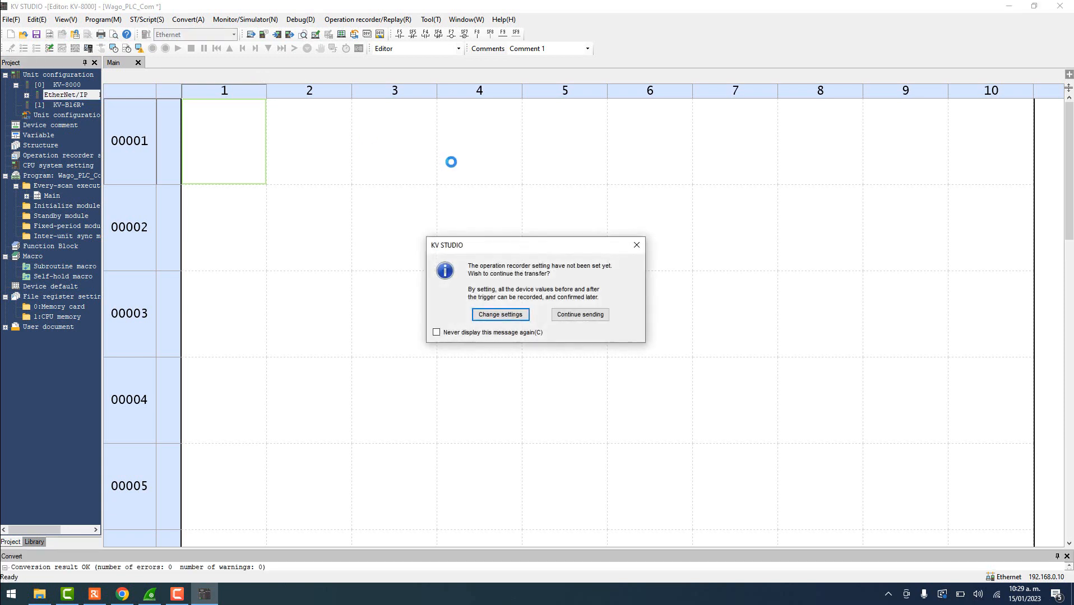
click(573, 318)
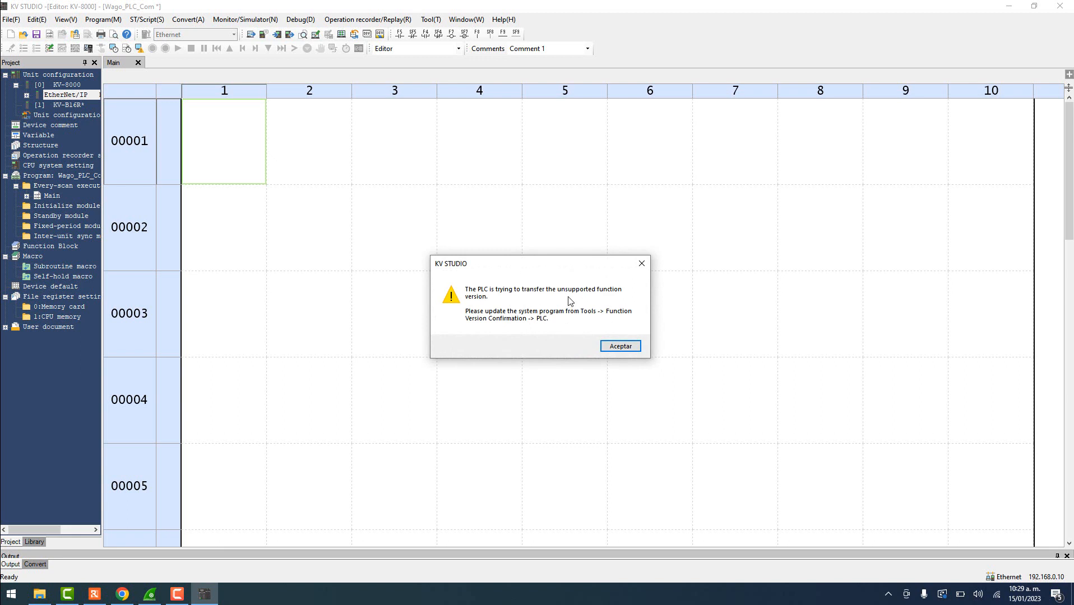
click(621, 347)
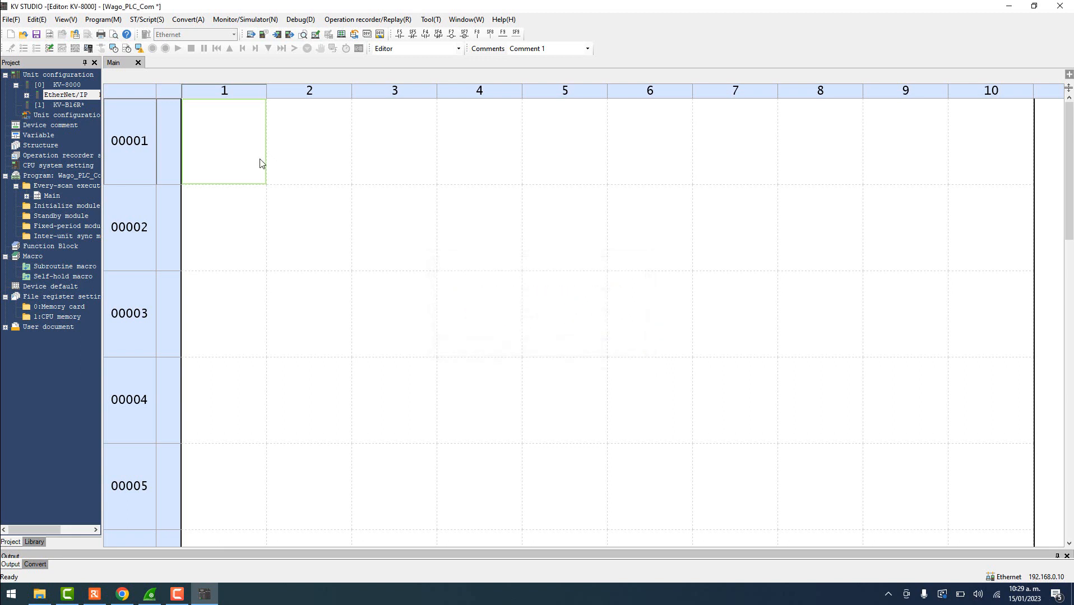
- Change the KV-8000 function version to 2.4 via File > Function version check/change
click(13, 20)
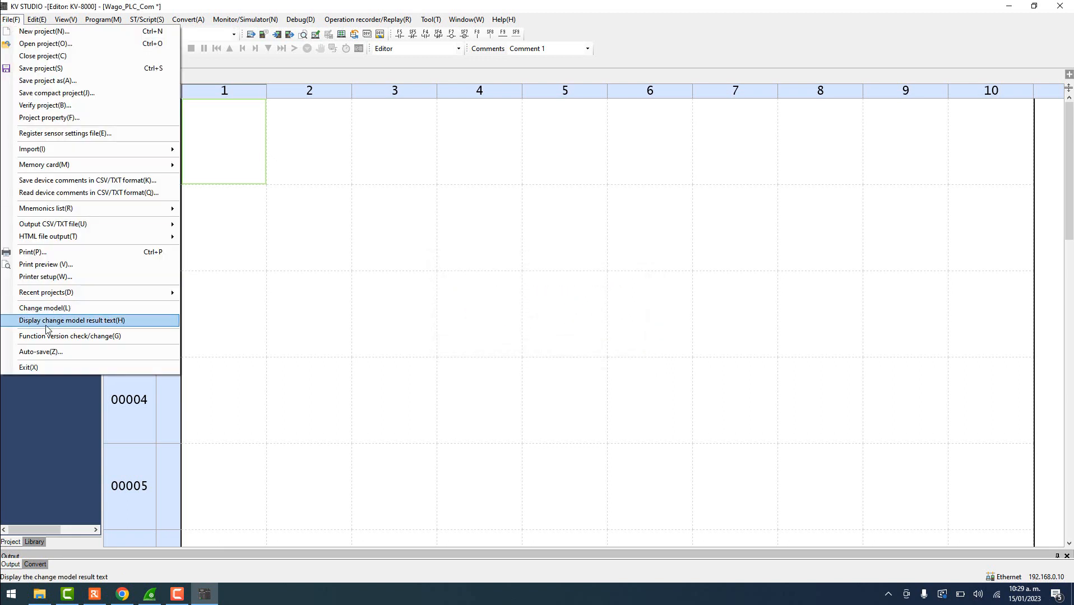
click(78, 337)
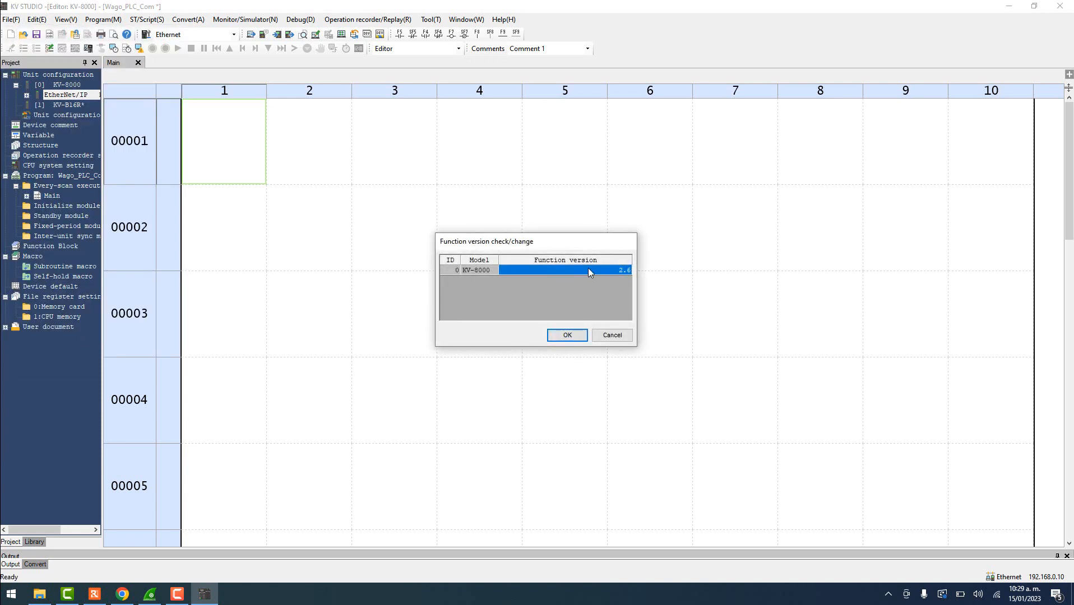
click(601, 268)
click(602, 268)
click(555, 323)
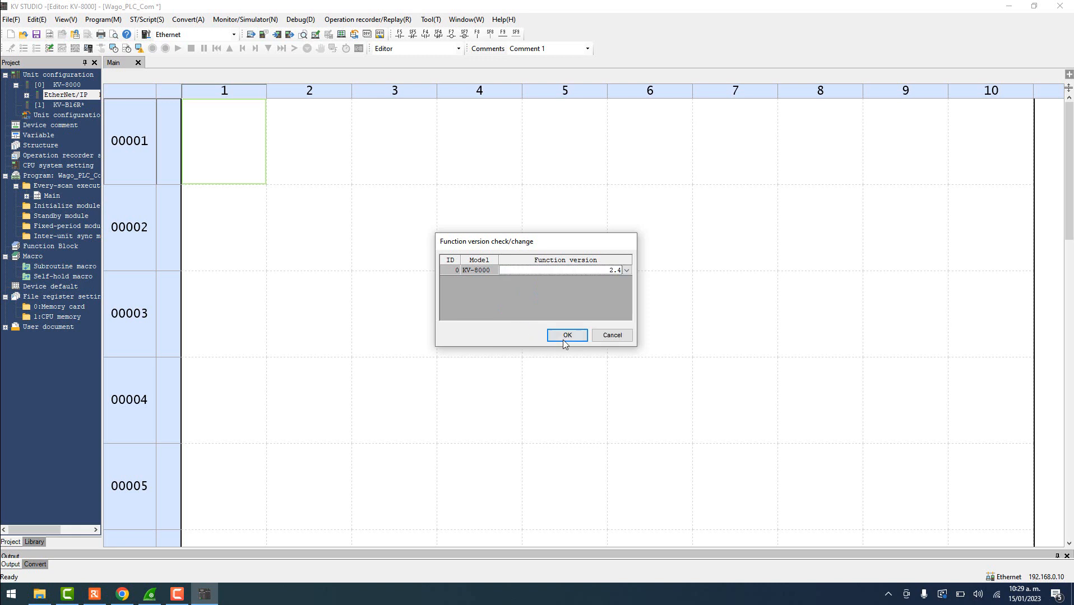
click(563, 339)
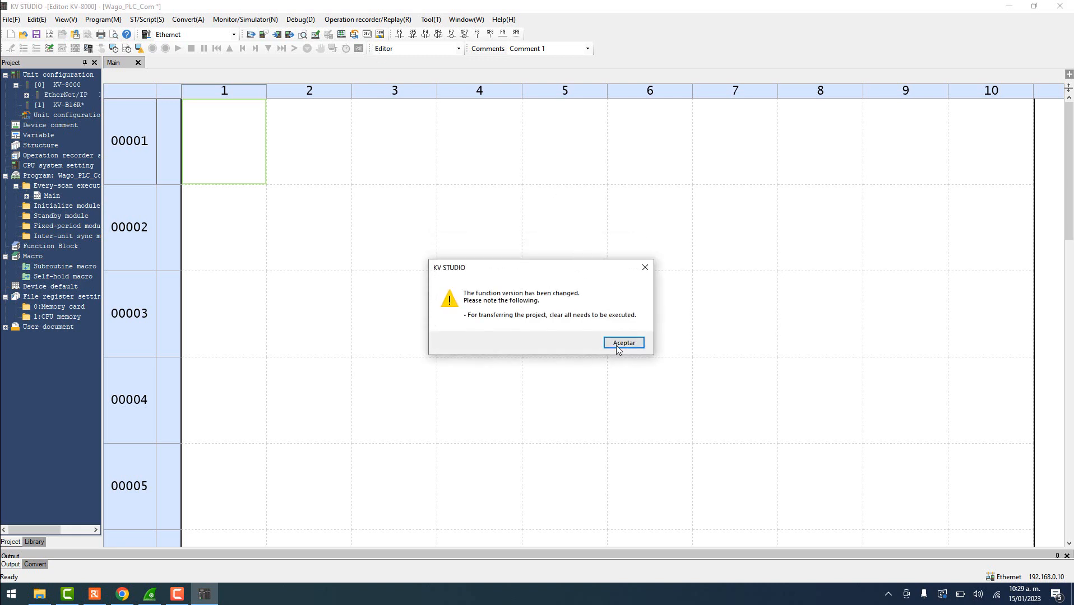
click(618, 348)
- Transfer all items to the PLC in Monitor mode and switch it to RUN
click(245, 19)
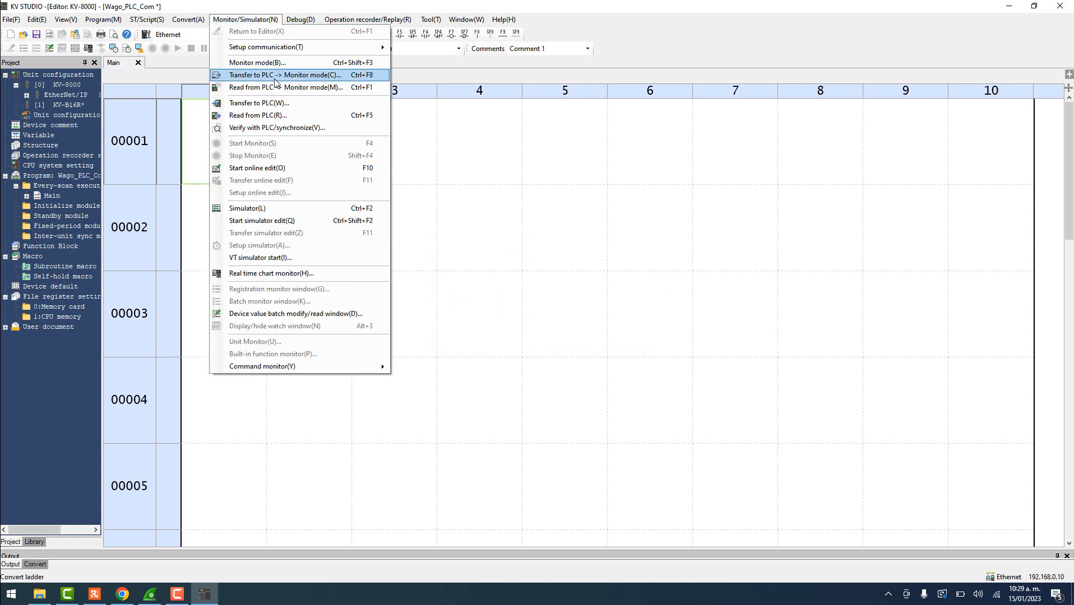
click(266, 76)
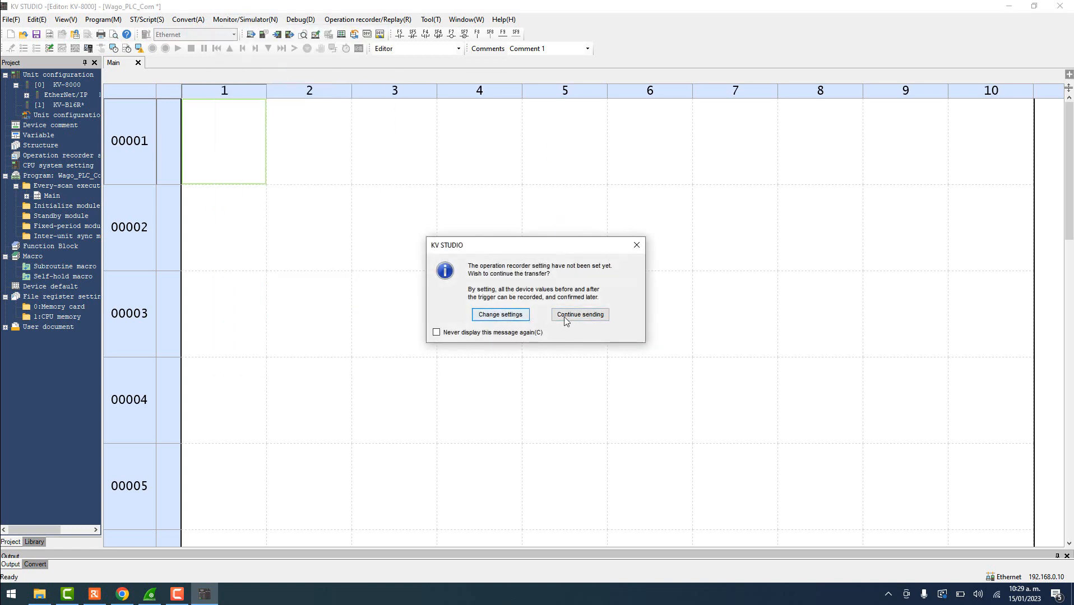
click(566, 318)
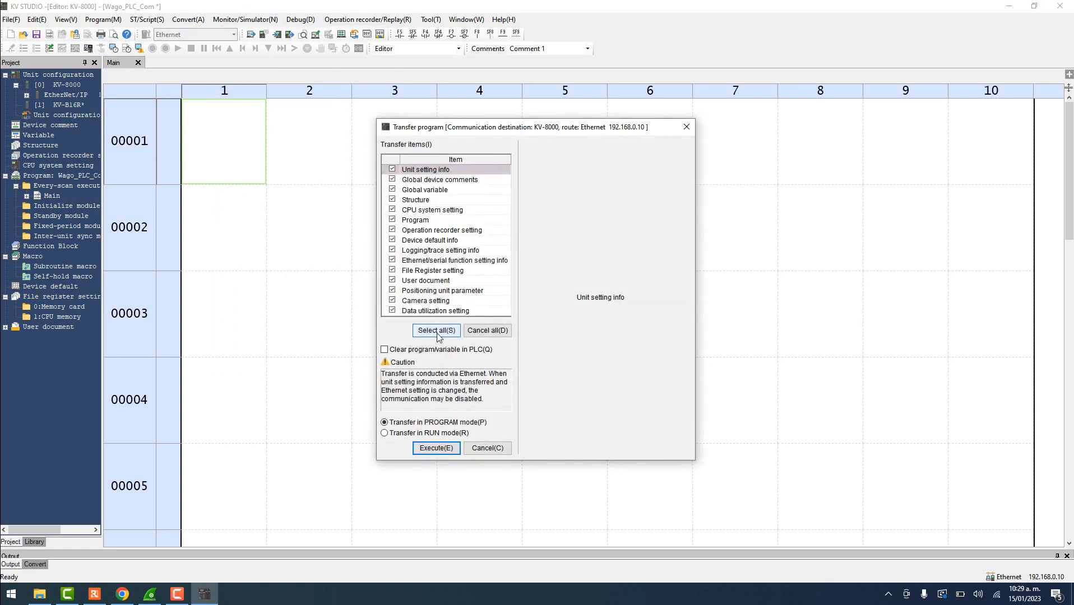
click(437, 330)
click(443, 448)
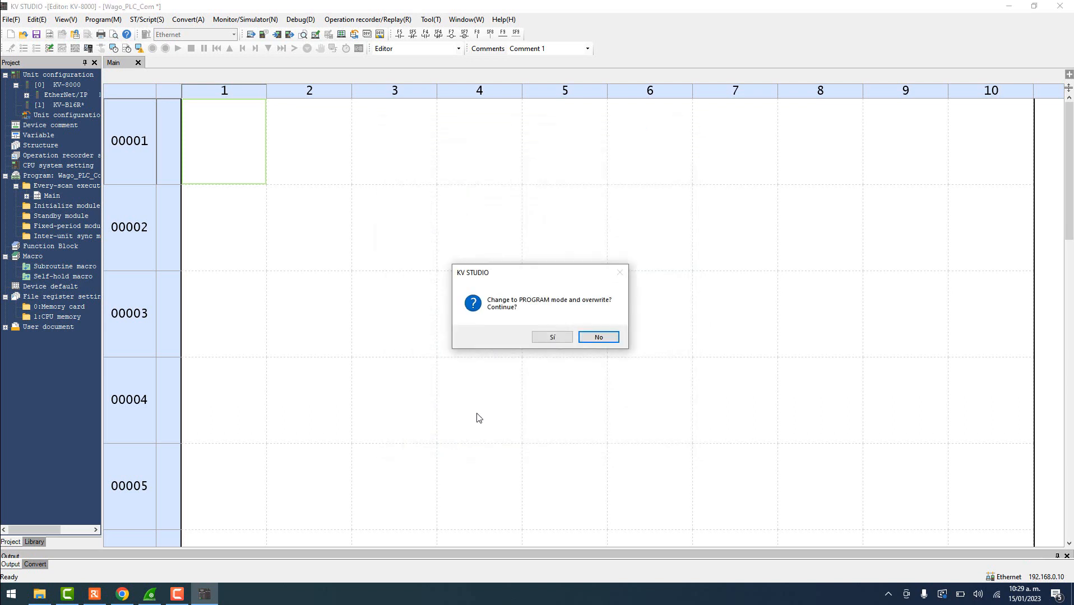
click(552, 337)
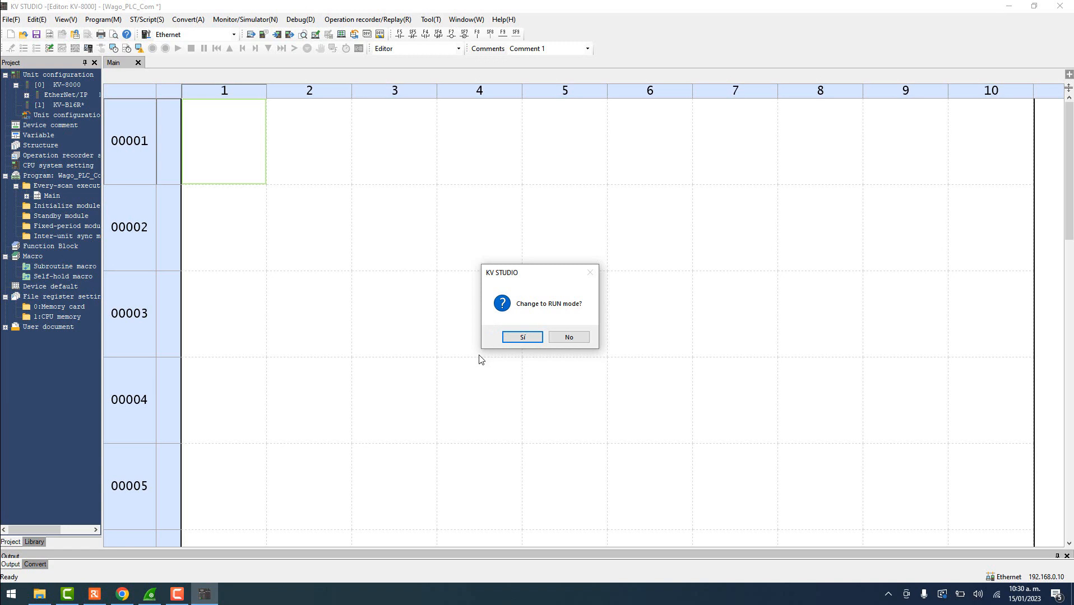
click(524, 337)
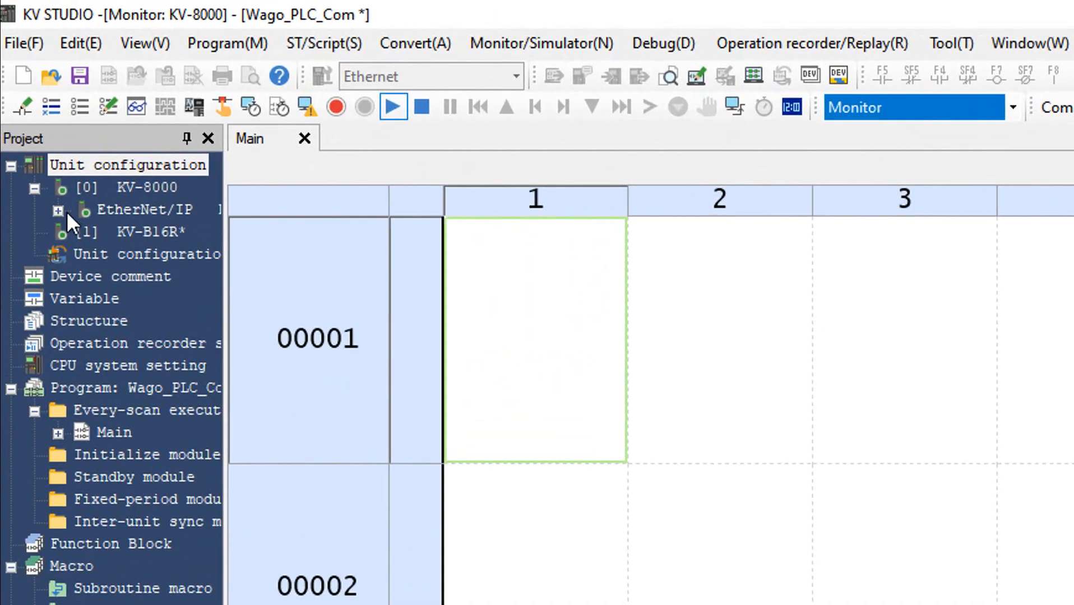
- Open the WAGO 750-366 Sensor IO monitor listing DM0 and DM100 and widen its Current value column
click(27, 95)
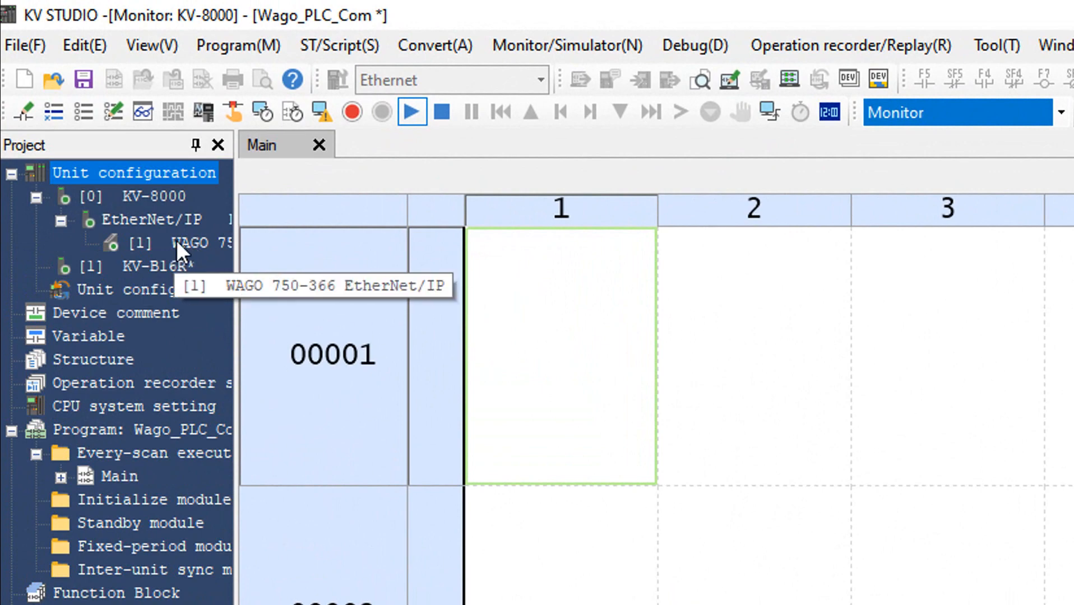
click(225, 243)
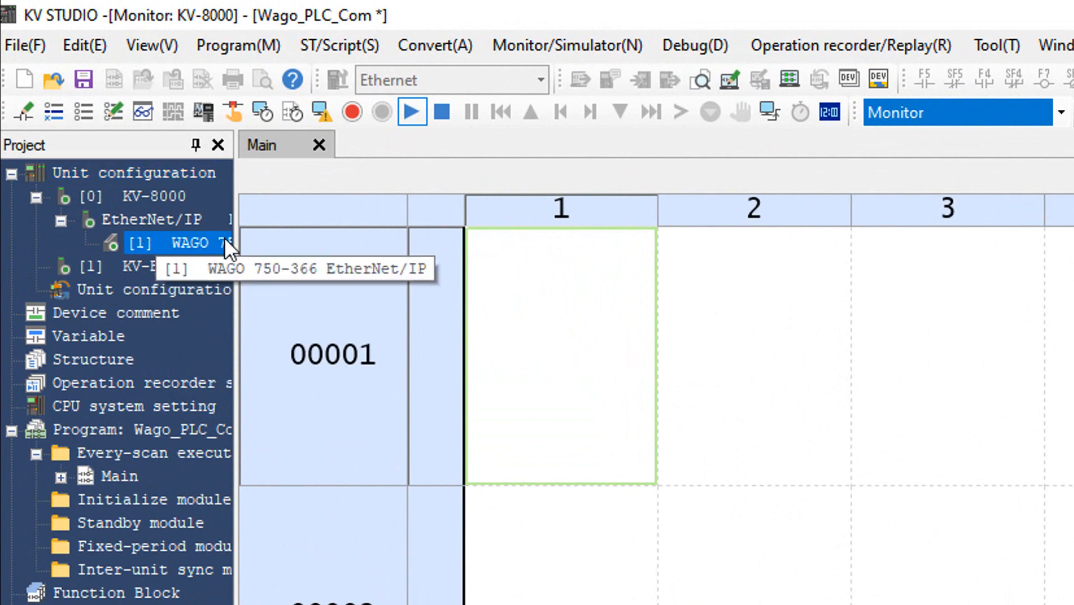
double_click(179, 241)
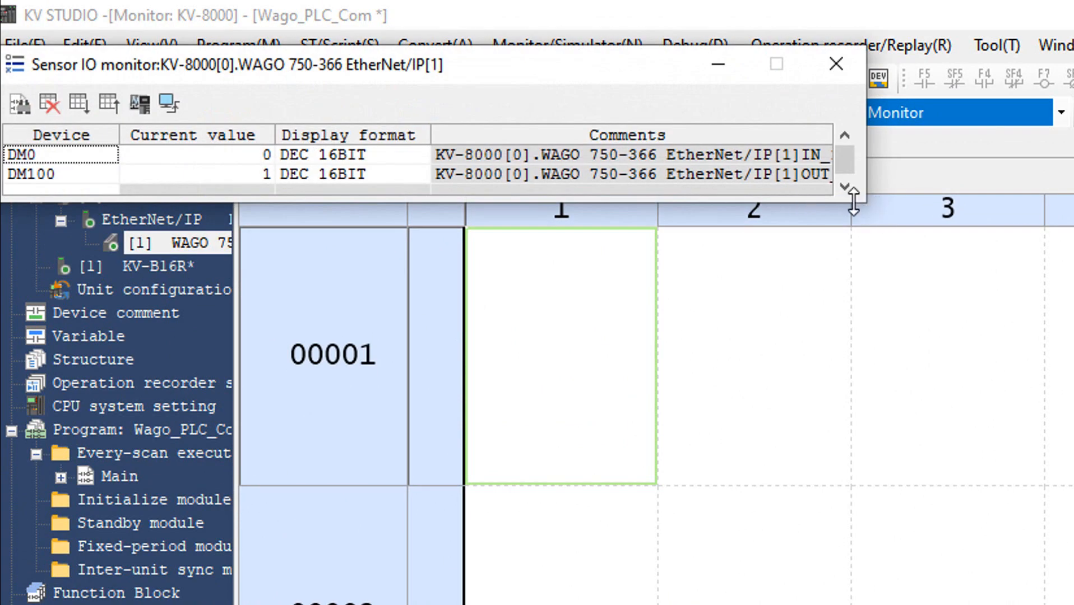
drag(861, 208, 897, 558)
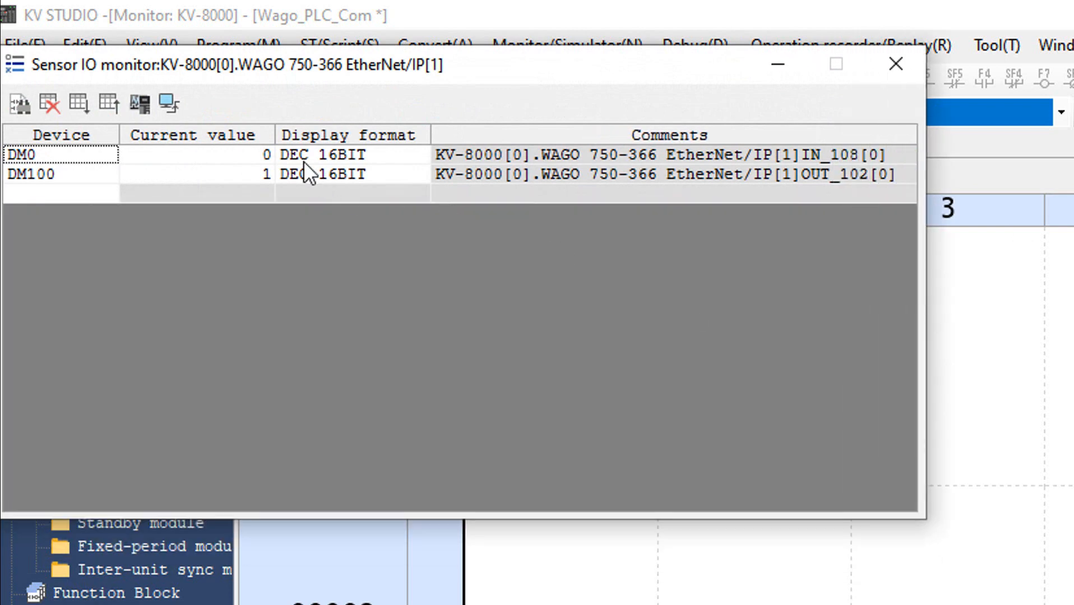
click(280, 152)
drag(271, 134, 303, 135)
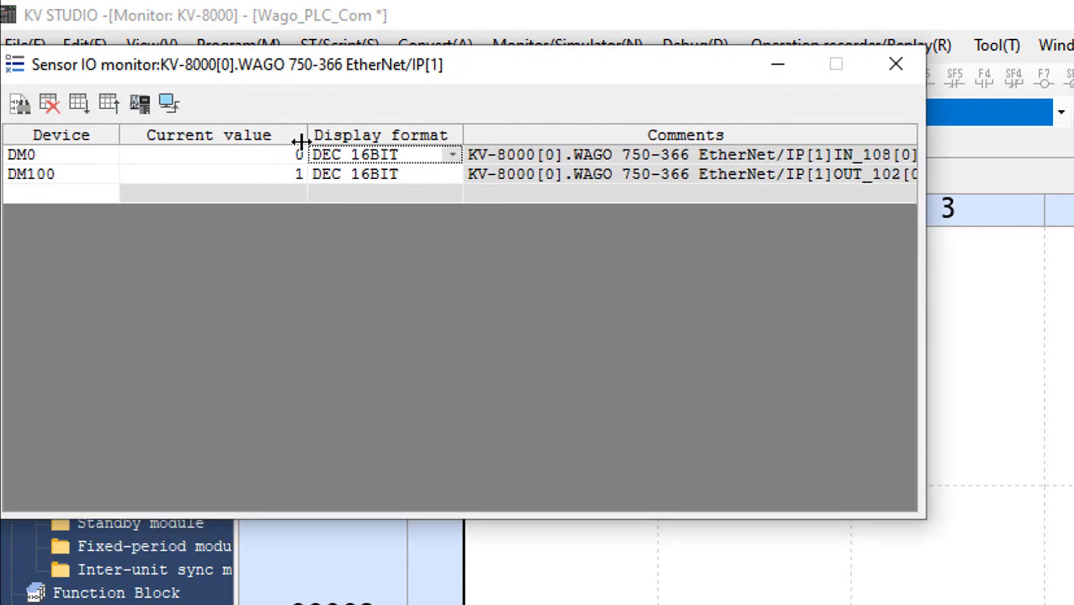
- Change DM100's current value from 1 to 0 and place the monitor over the ladder
click(280, 165)
drag(269, 175, 323, 178)
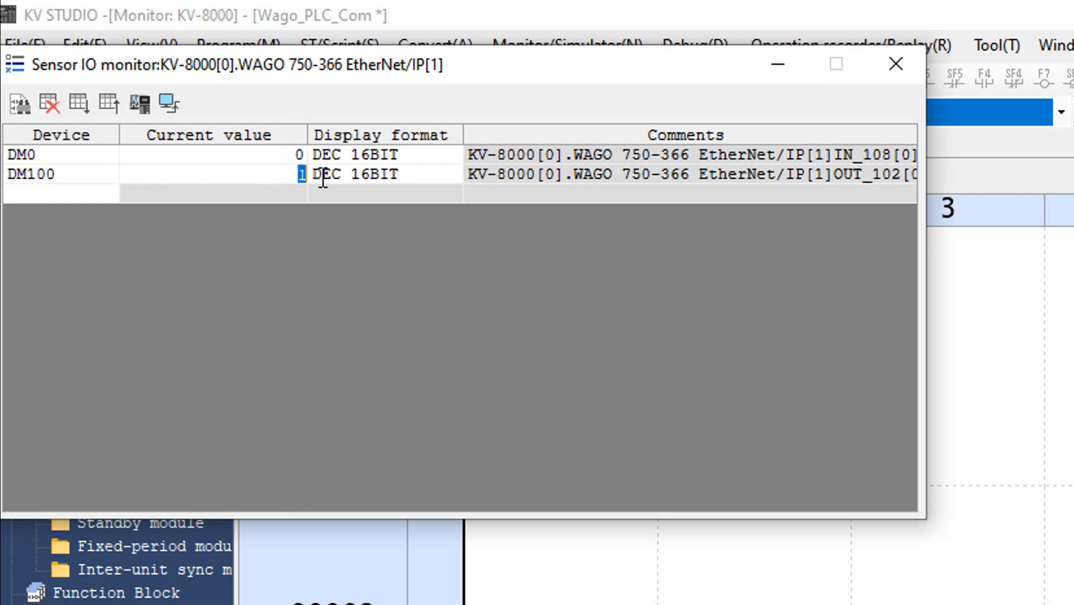
text(0)
key(Return)
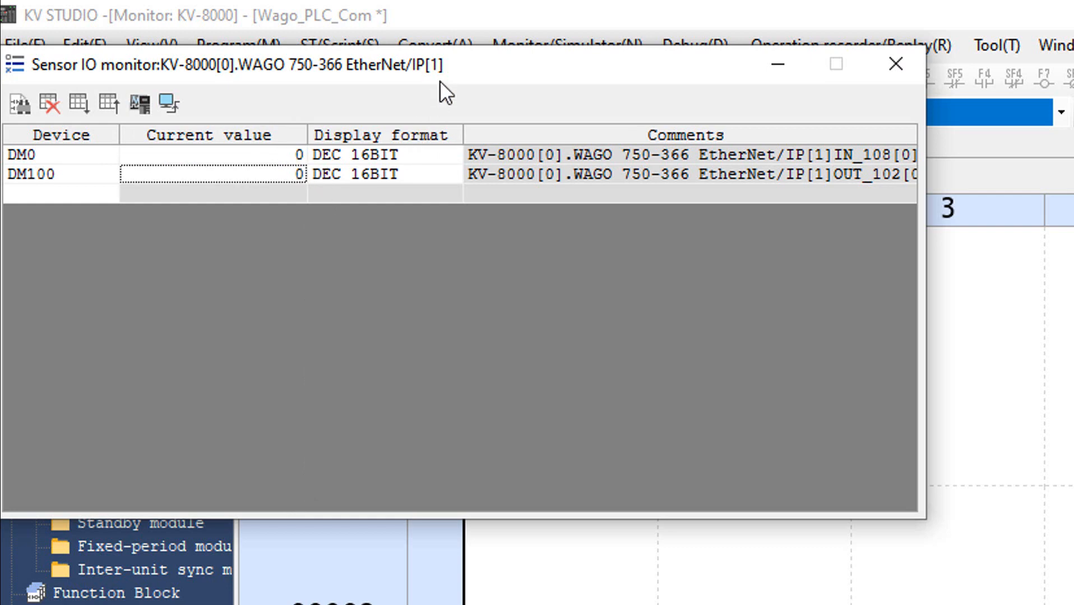
drag(439, 80, 535, 153)
click(165, 234)
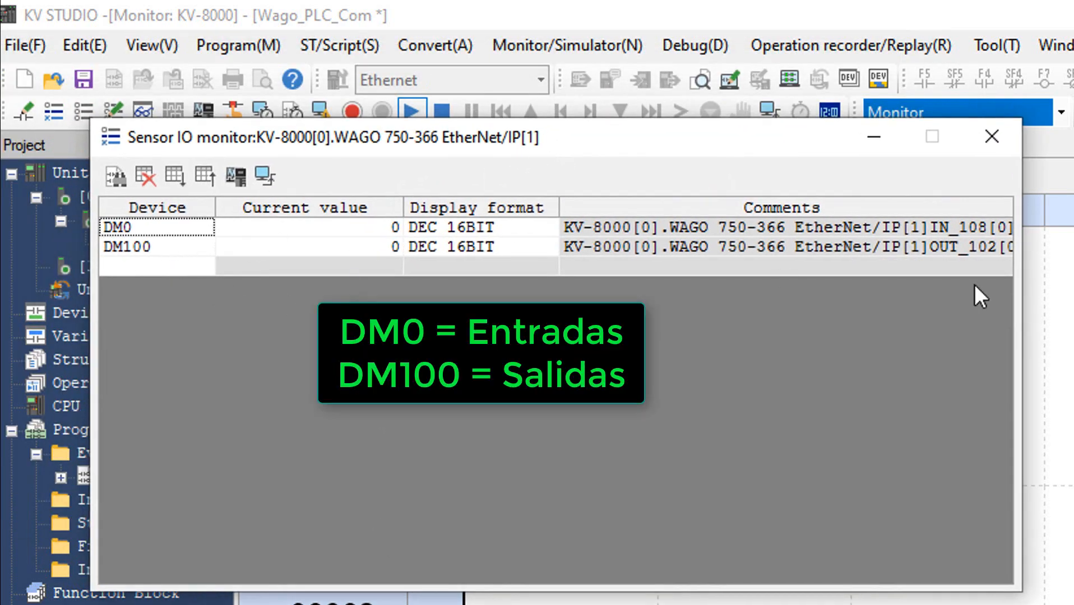
click(157, 246)
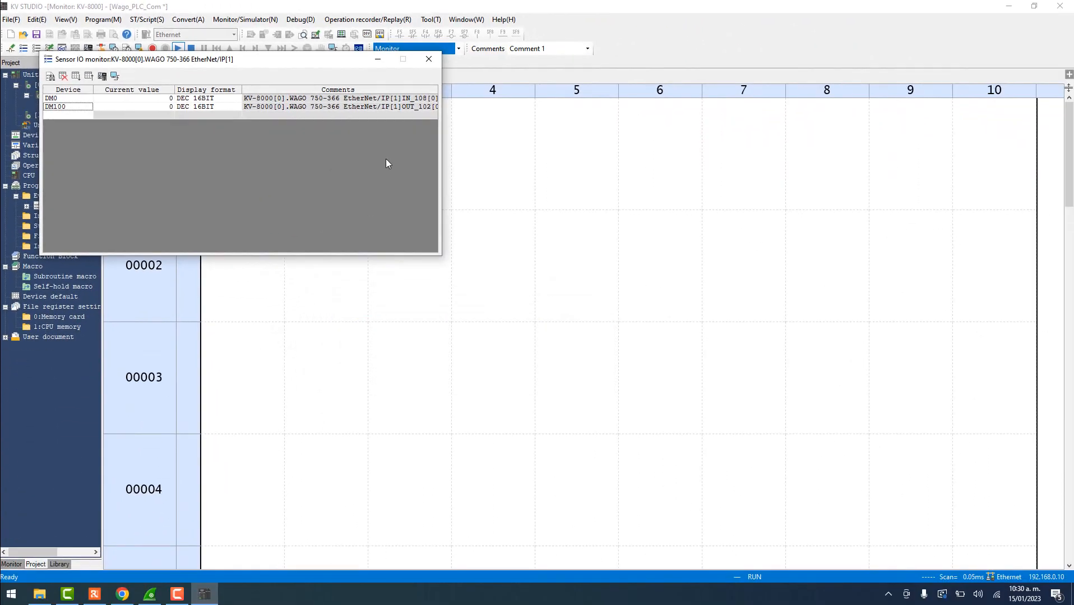
drag(275, 54, 446, 156)
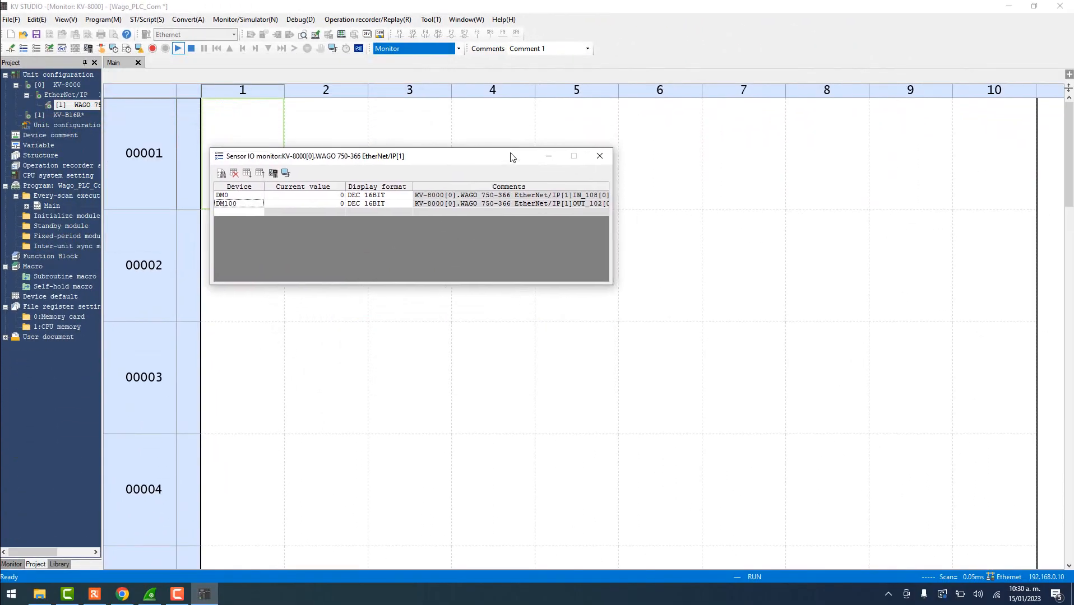
- Write 1 to DM100 so the sensor LED lights green, with DM0 reading 1
click(95, 594)
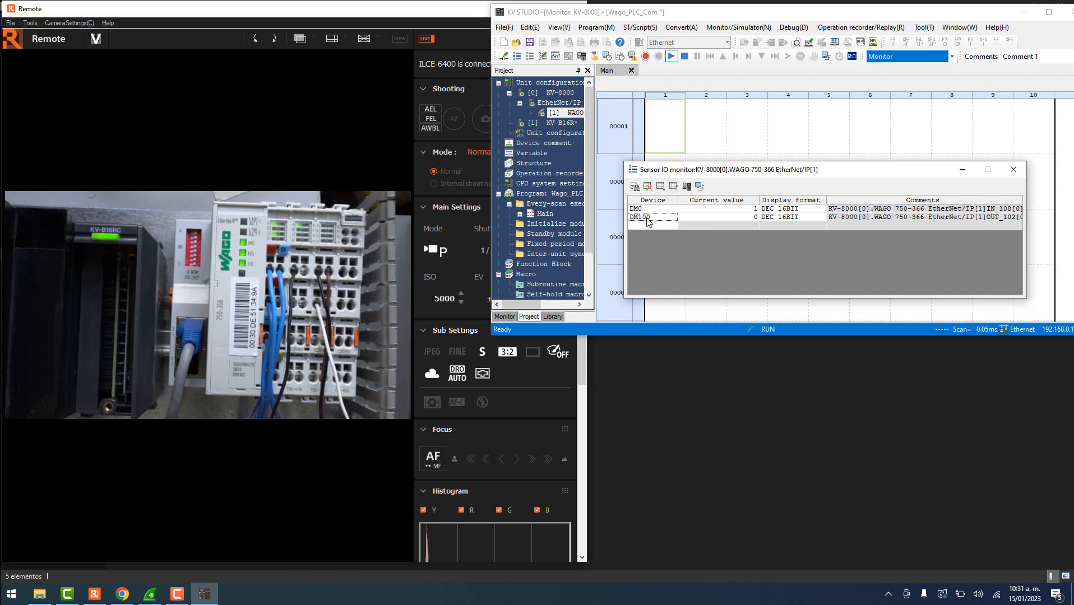
click(721, 217)
text(1)
key(Return)
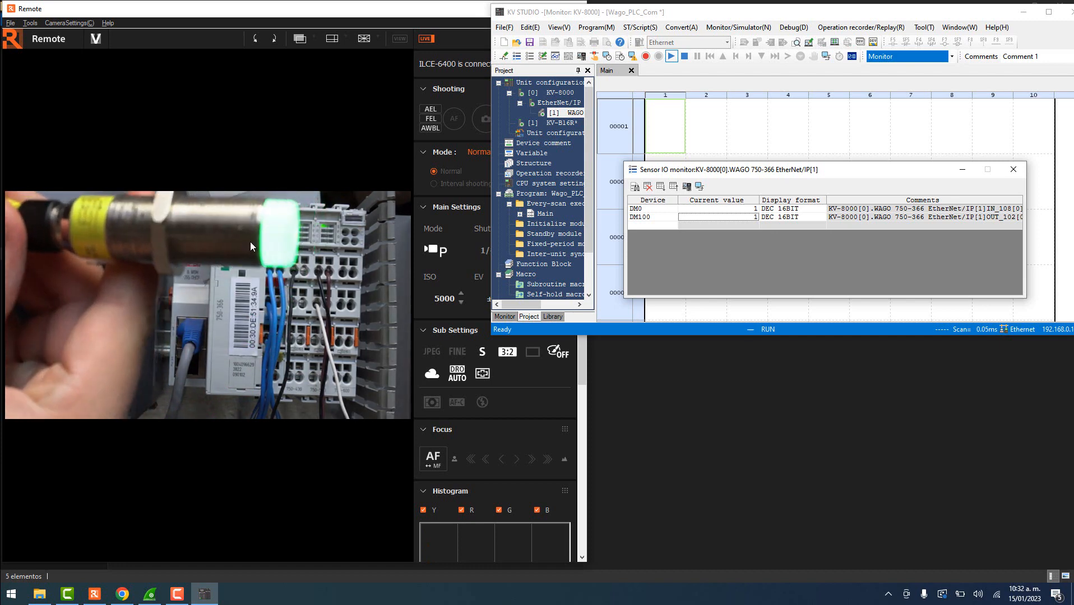
- Write 0, then 2, then 4 to DM100, leaving the sensor LED amber
double_click(691, 217)
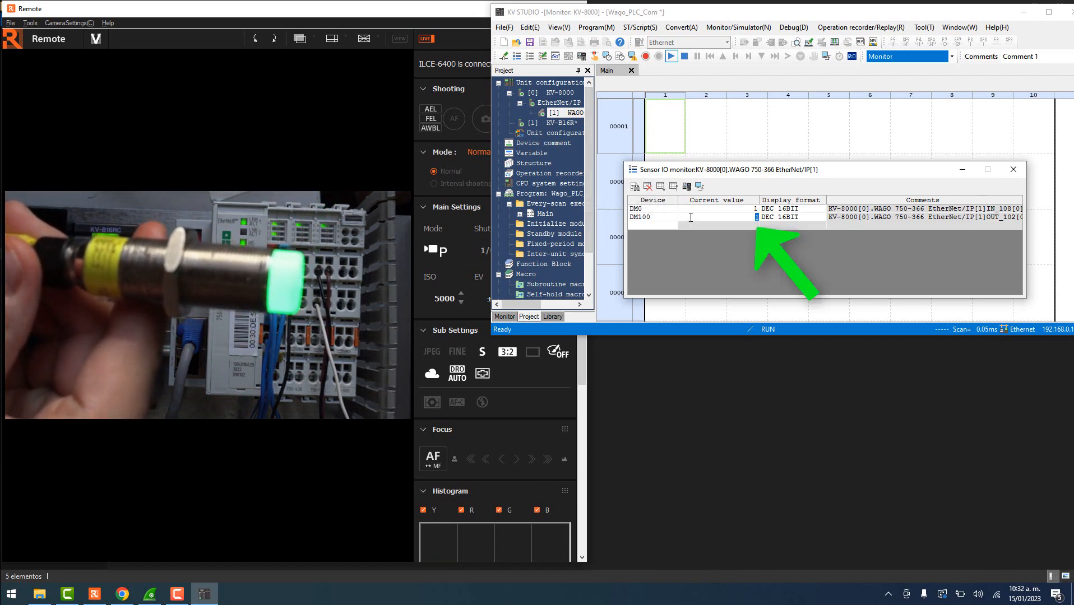
text(0)
key(Return)
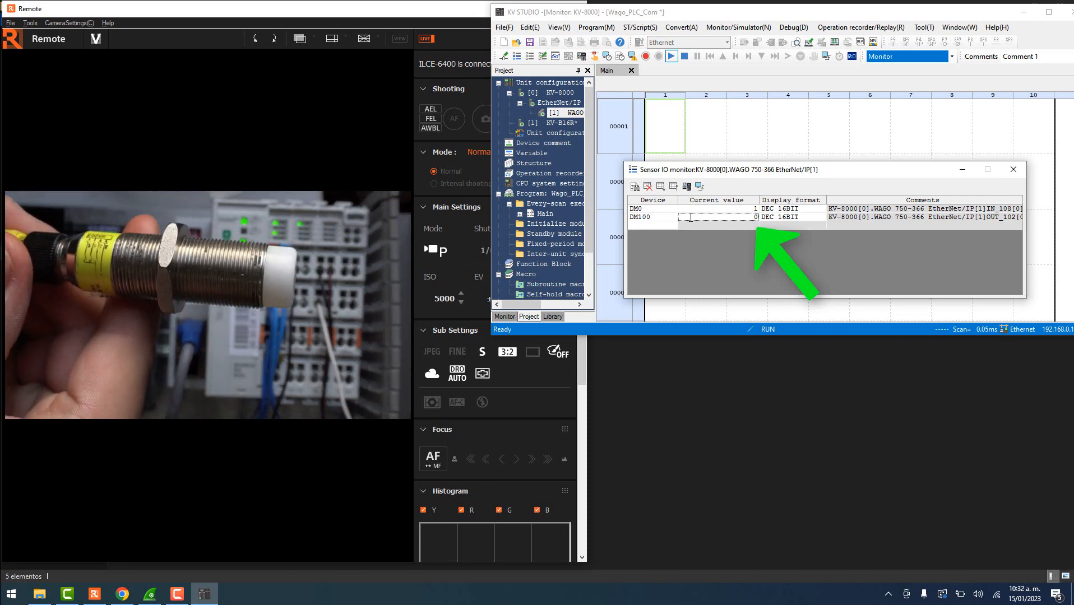
double_click(701, 217)
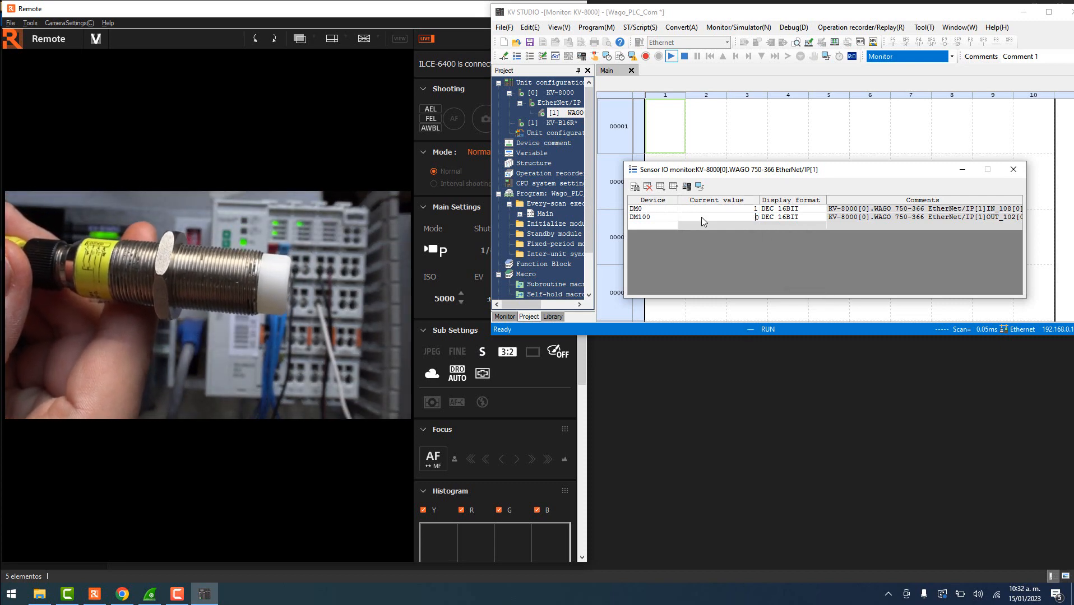
text(2)
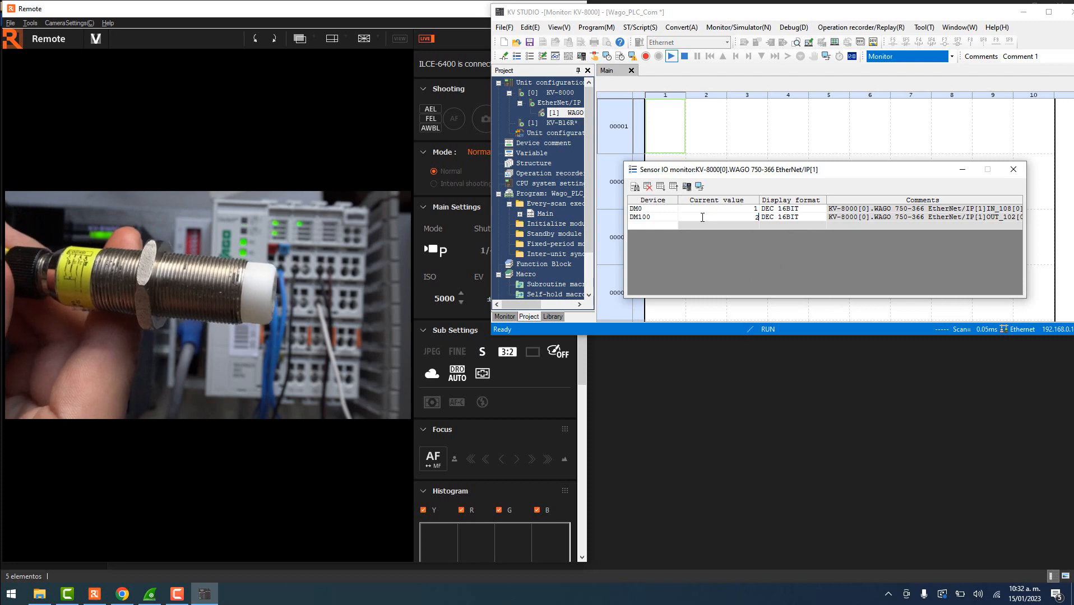
key(Return)
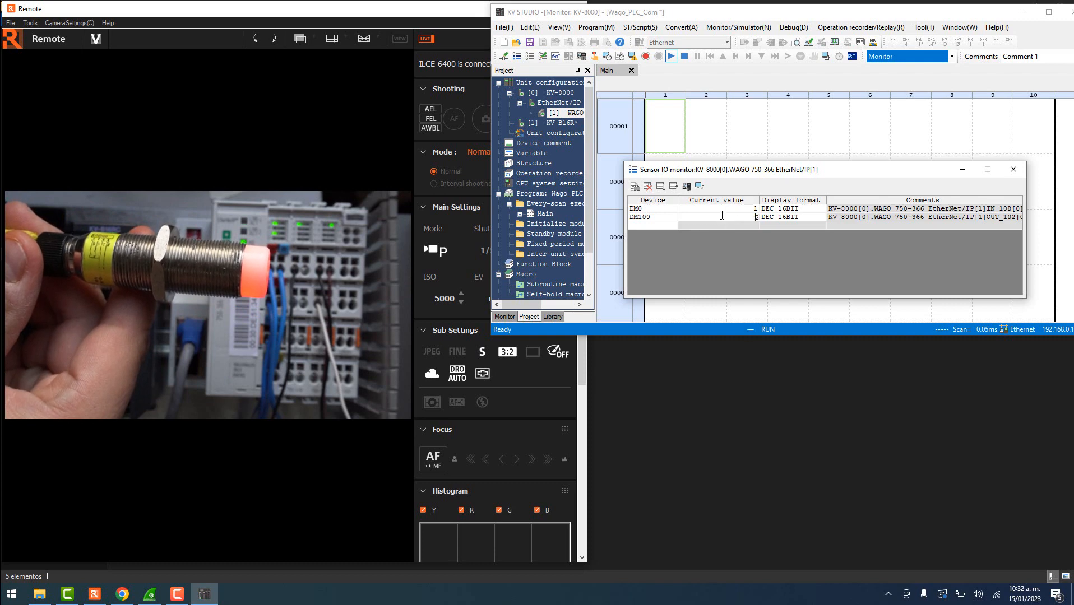
double_click(722, 215)
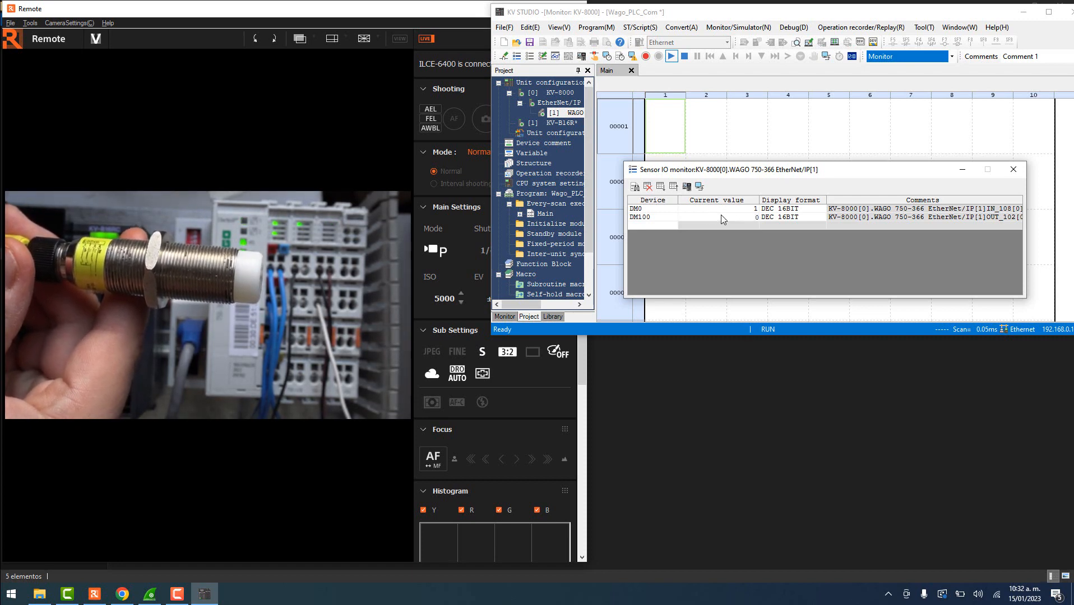
key(Delete)
text(4)
key(Return)
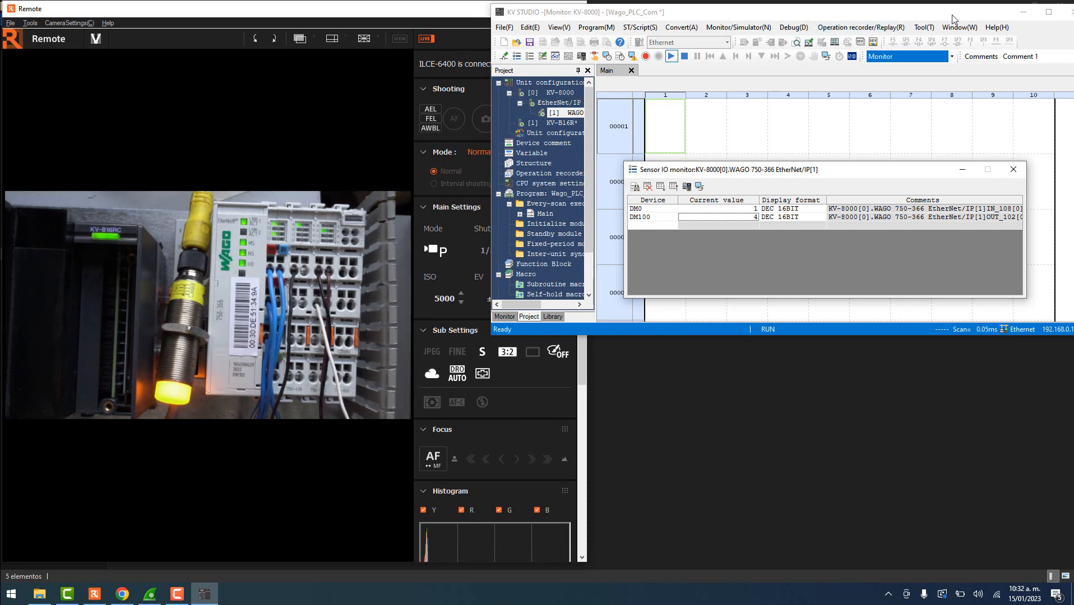
- Close the Sensor IO monitor, maximize KV STUDIO and switch to Online edit mode
click(1012, 171)
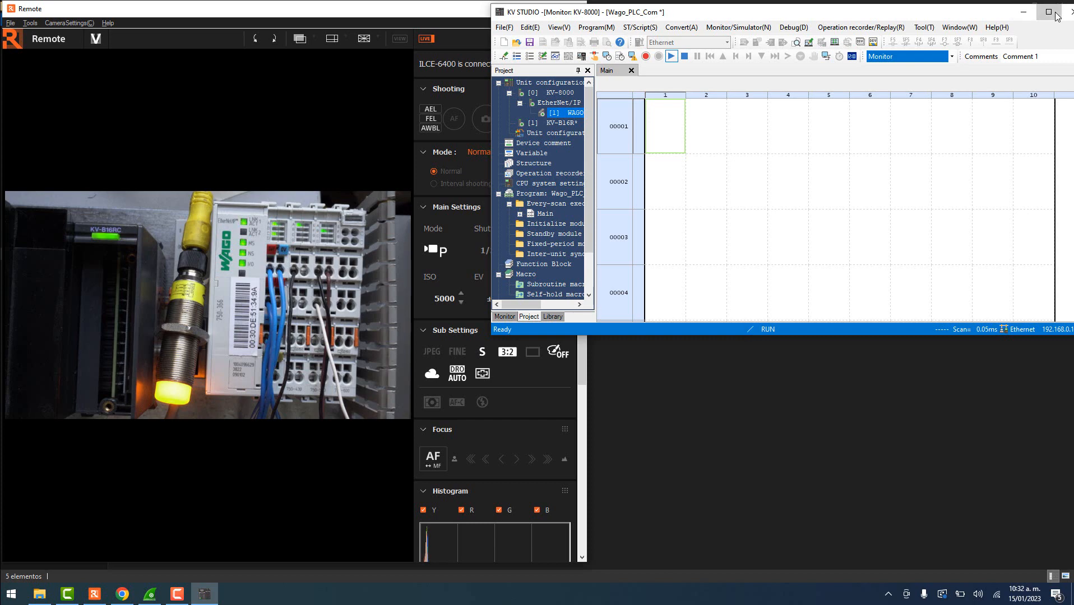
click(1048, 11)
click(393, 49)
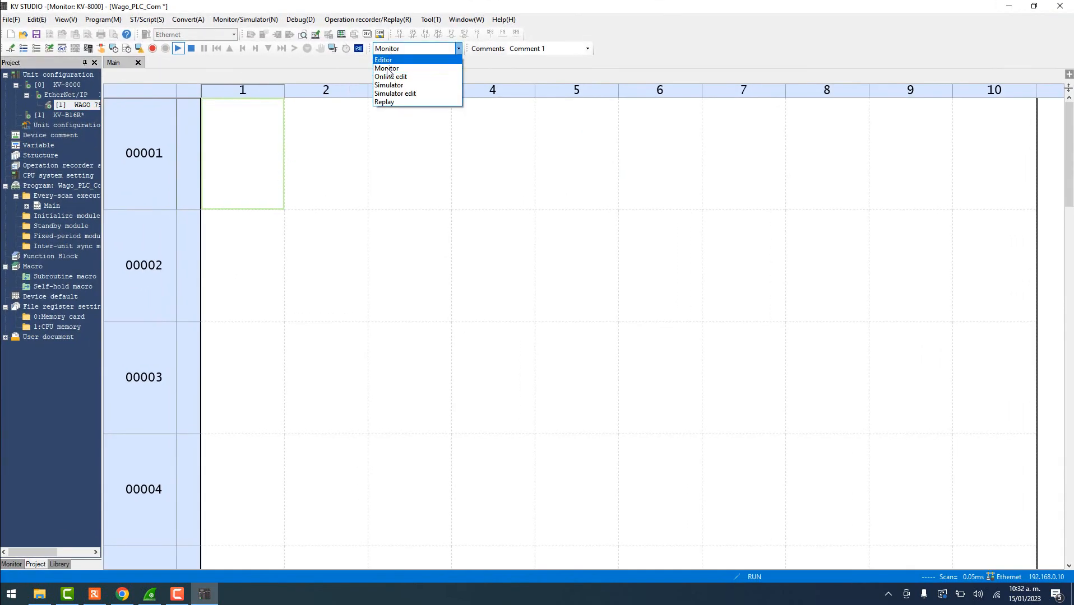
click(392, 77)
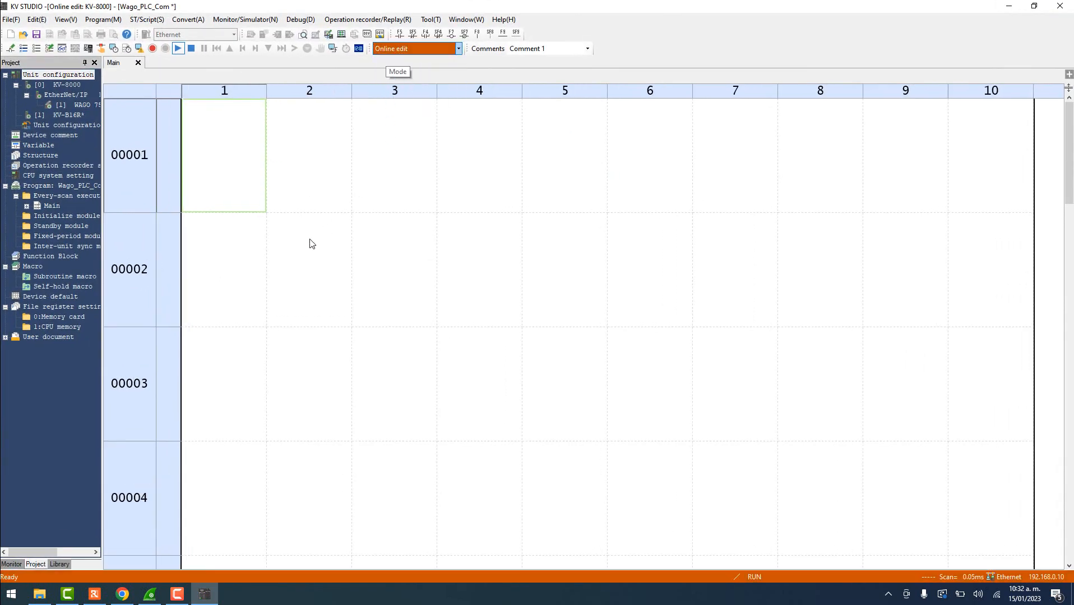
- Enter a DM0.0 contact and an OUT DM100.0 output coil in rung 00001
double_click(223, 157)
text(DM0.0)
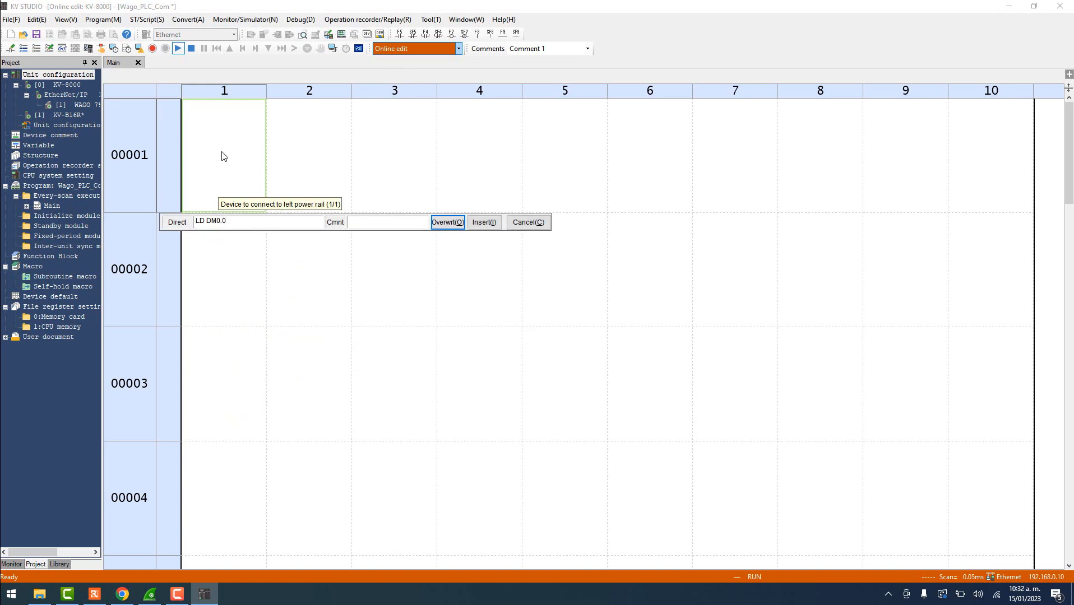
key(Return)
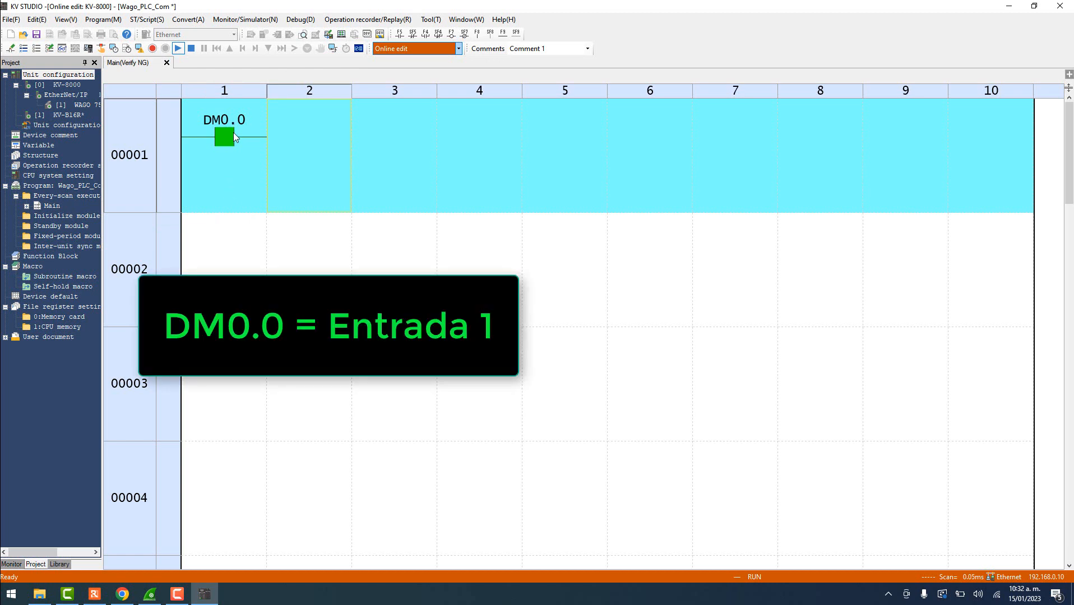
double_click(69, 105)
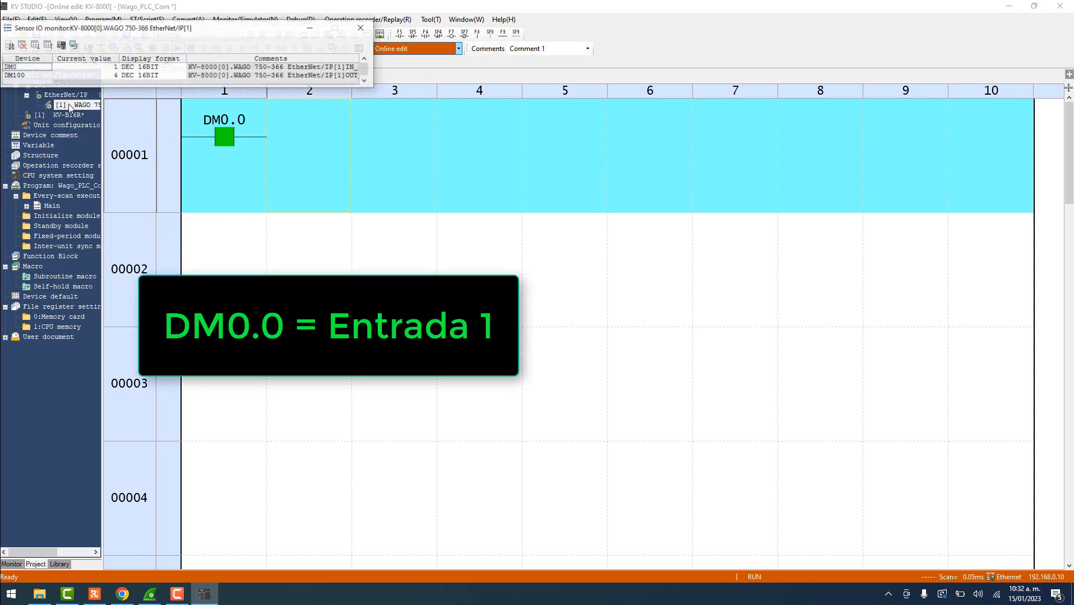
click(362, 28)
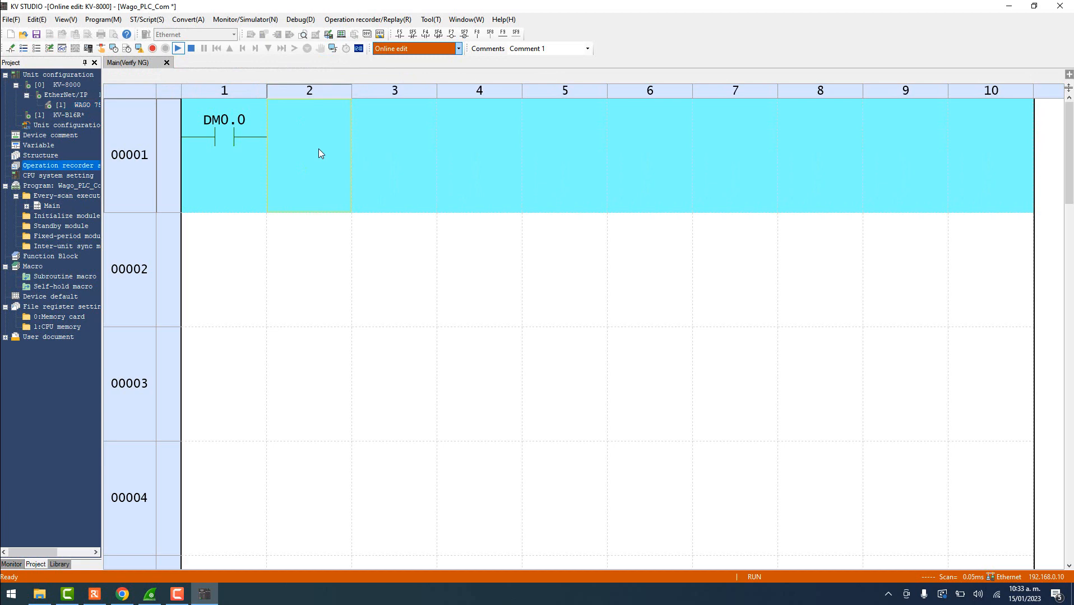
text(OUT)
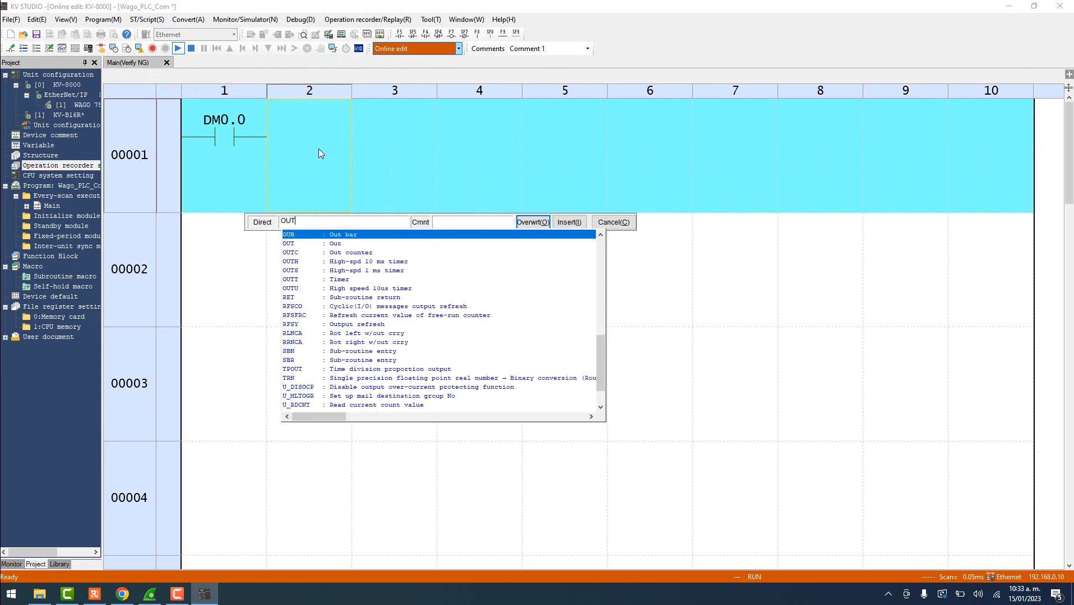
text( DM)
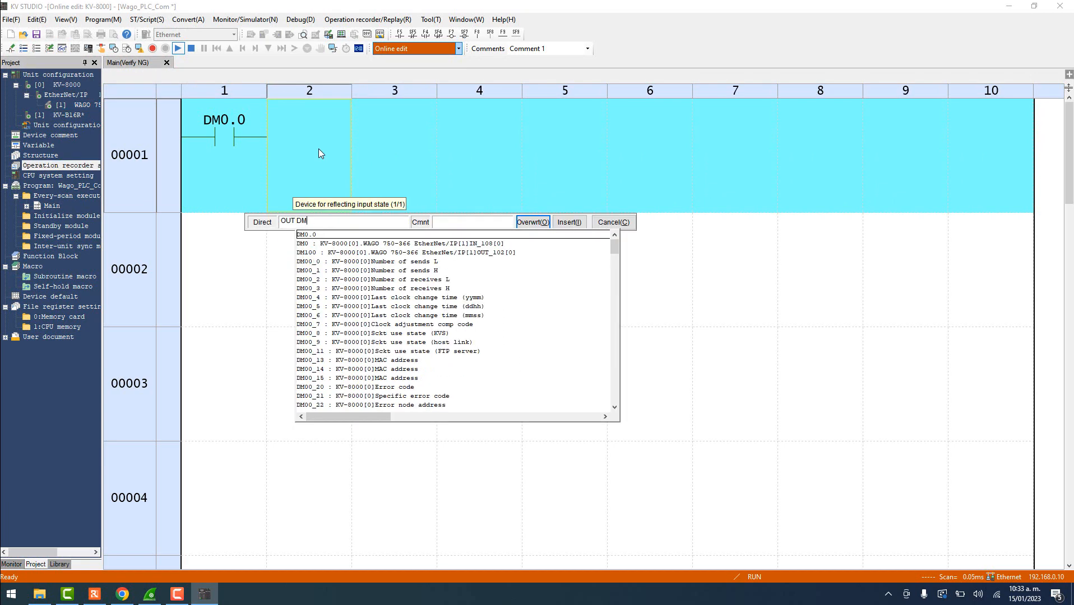
text(100.0)
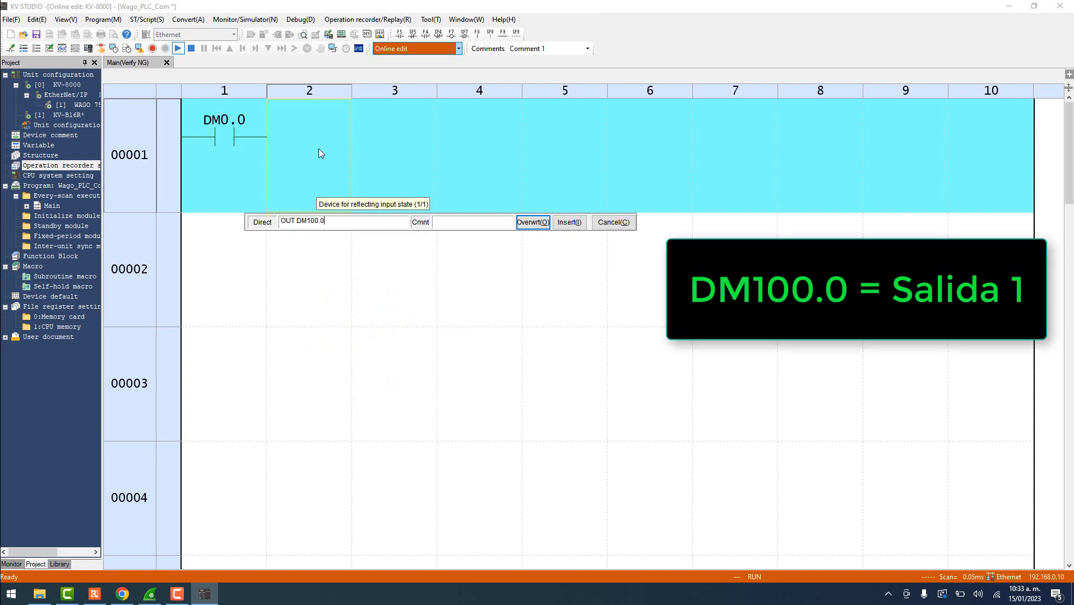
key(Return)
click(390, 49)
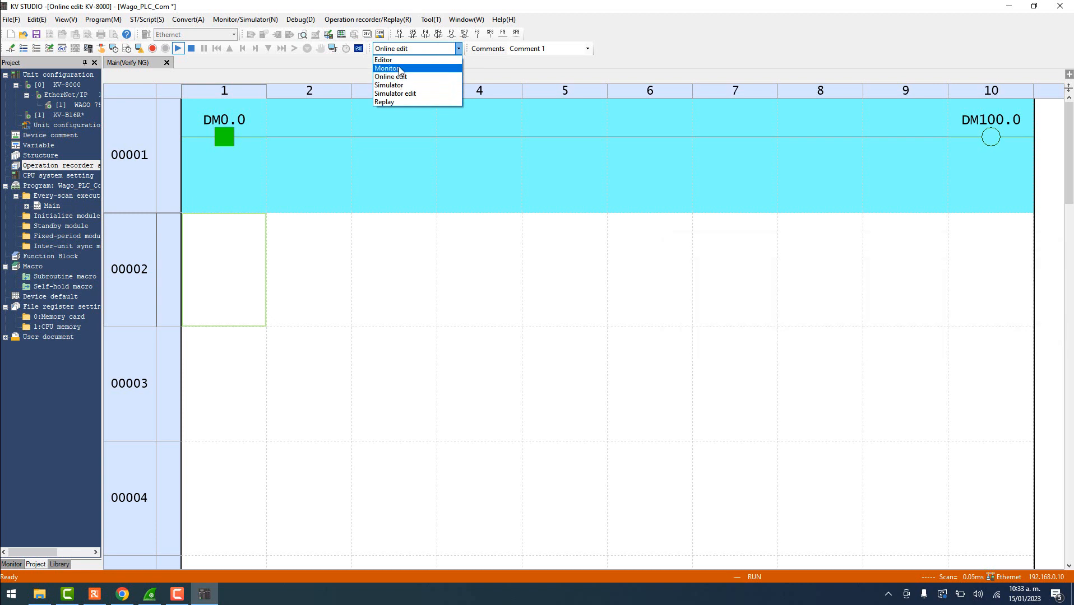
- Return to Monitor mode, transferring the program to the PLC in RUN mode
click(399, 69)
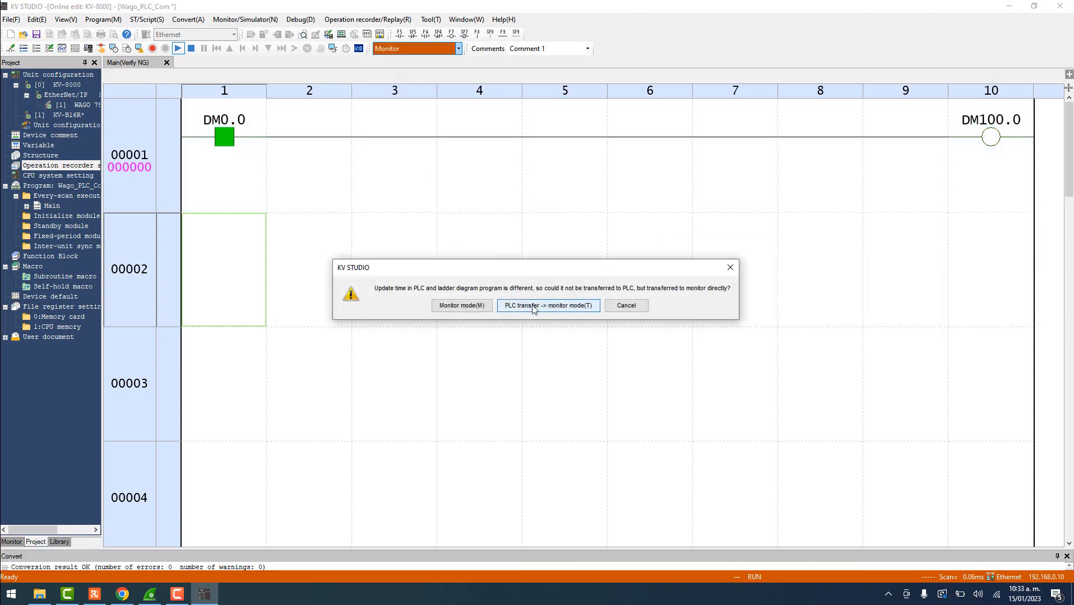
click(541, 308)
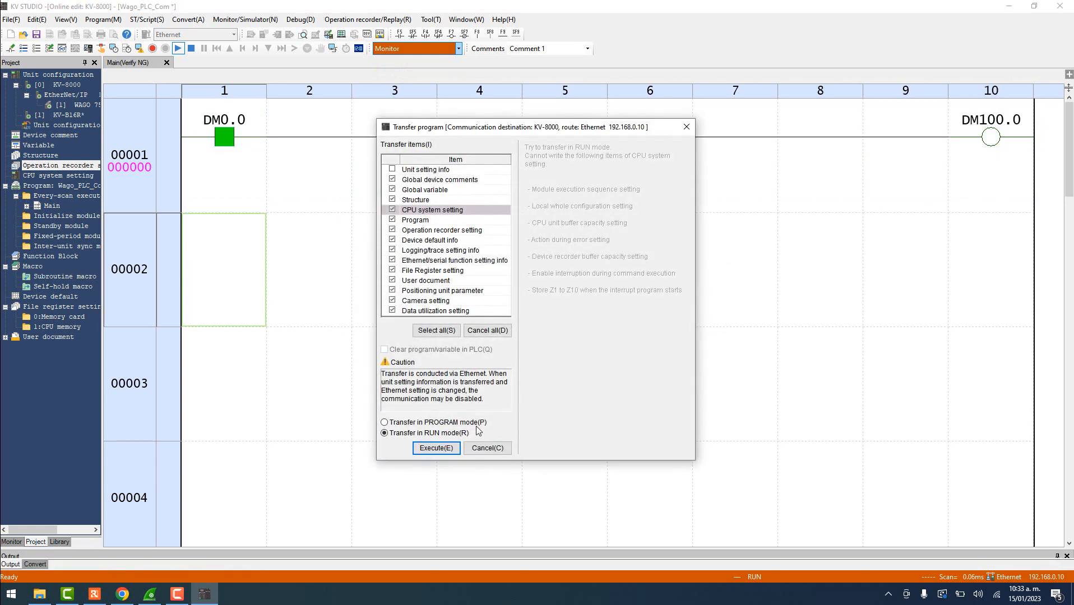
click(436, 448)
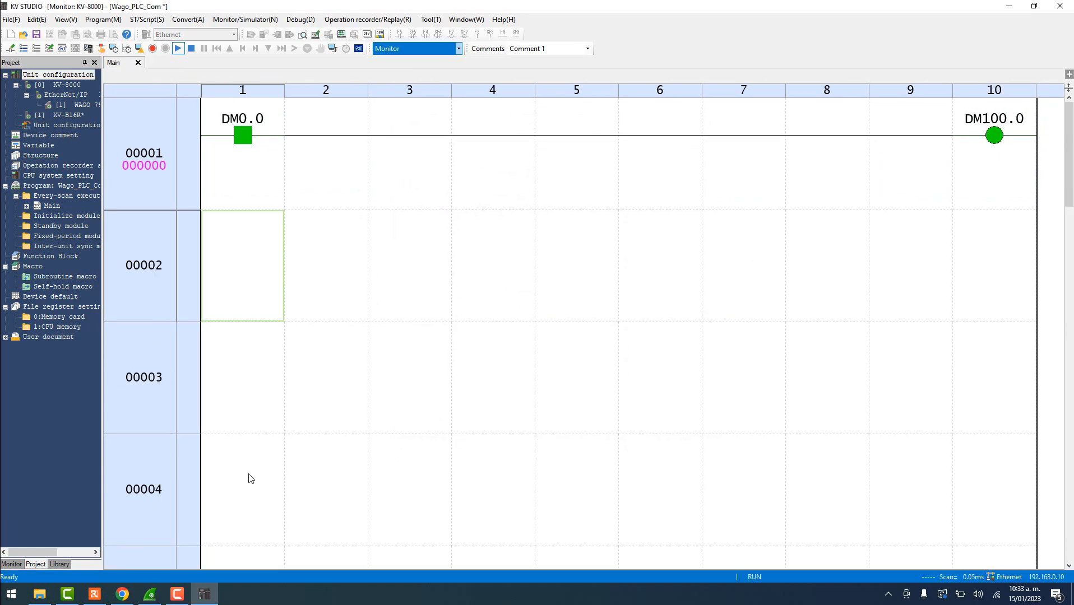
- Restore and enlarge the KV STUDIO window, then write 0 to DM100 in the Sensor IO monitor and close it
click(1034, 5)
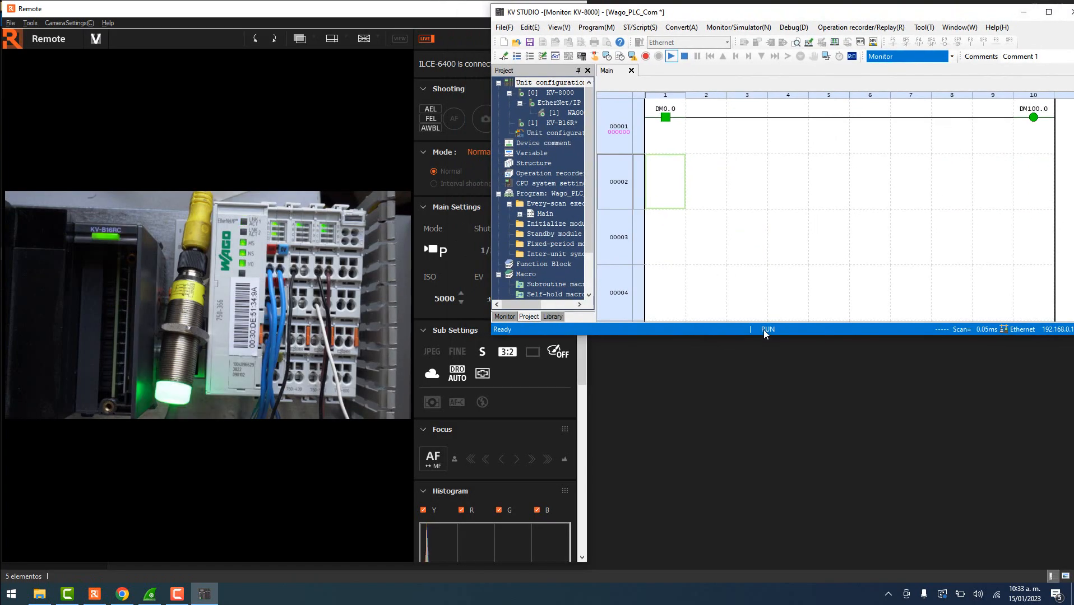
drag(768, 335, 769, 557)
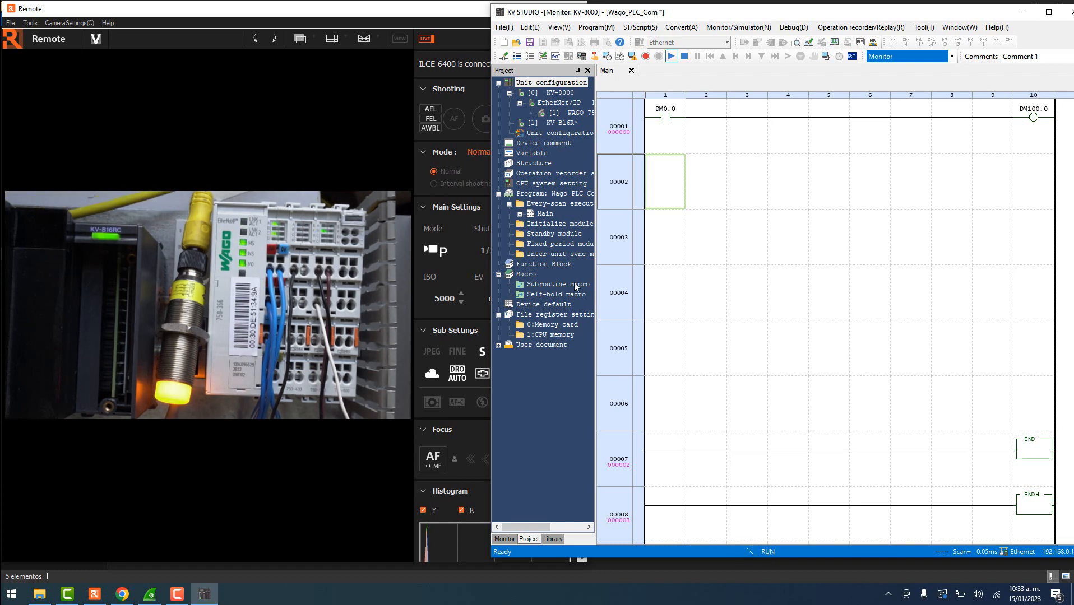
double_click(566, 112)
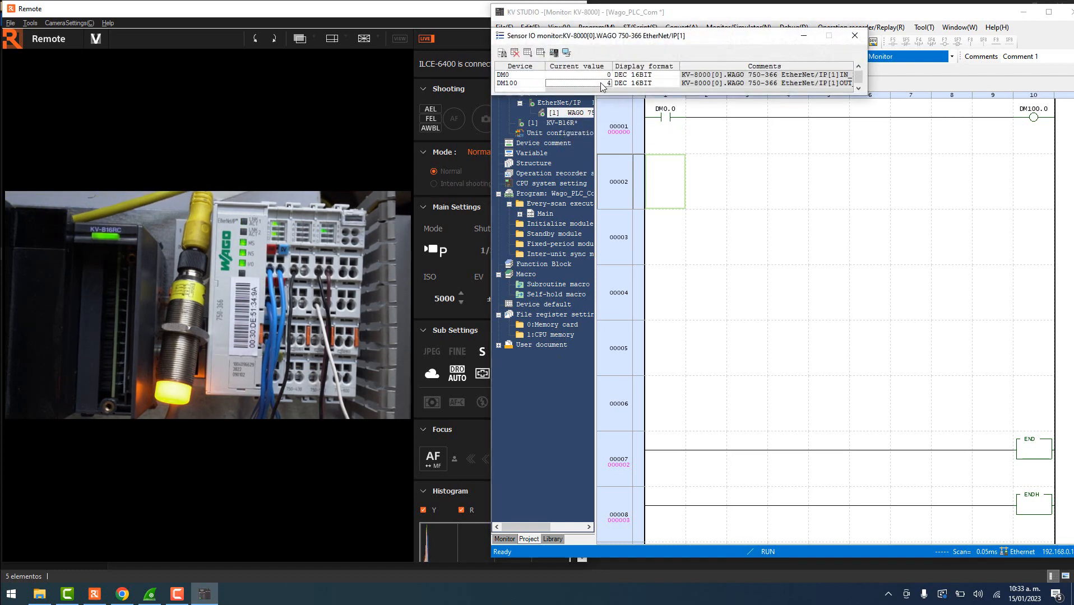
text(0)
key(Return)
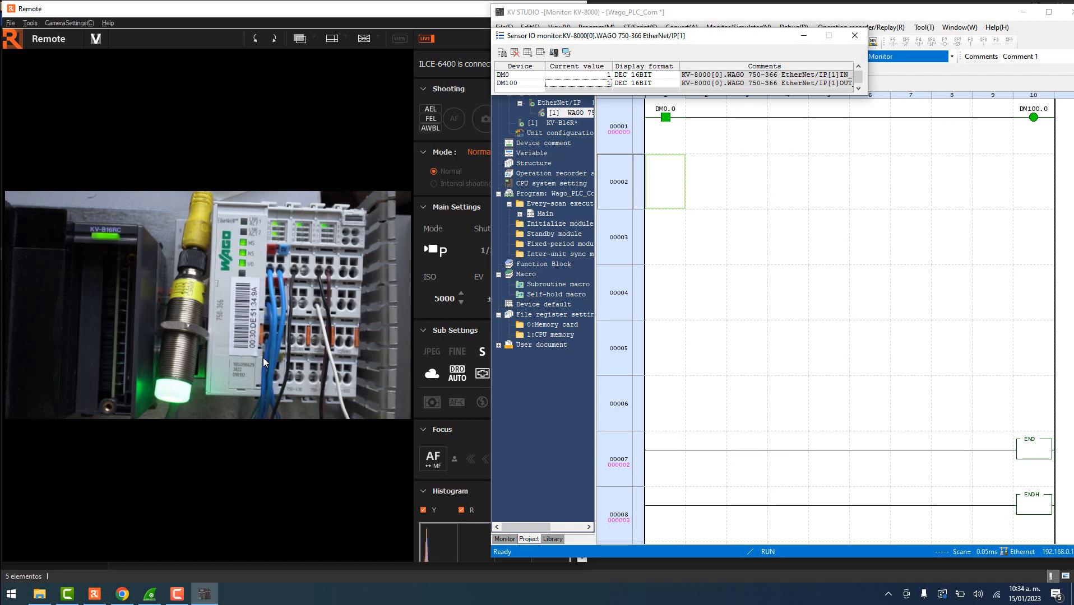
click(854, 35)
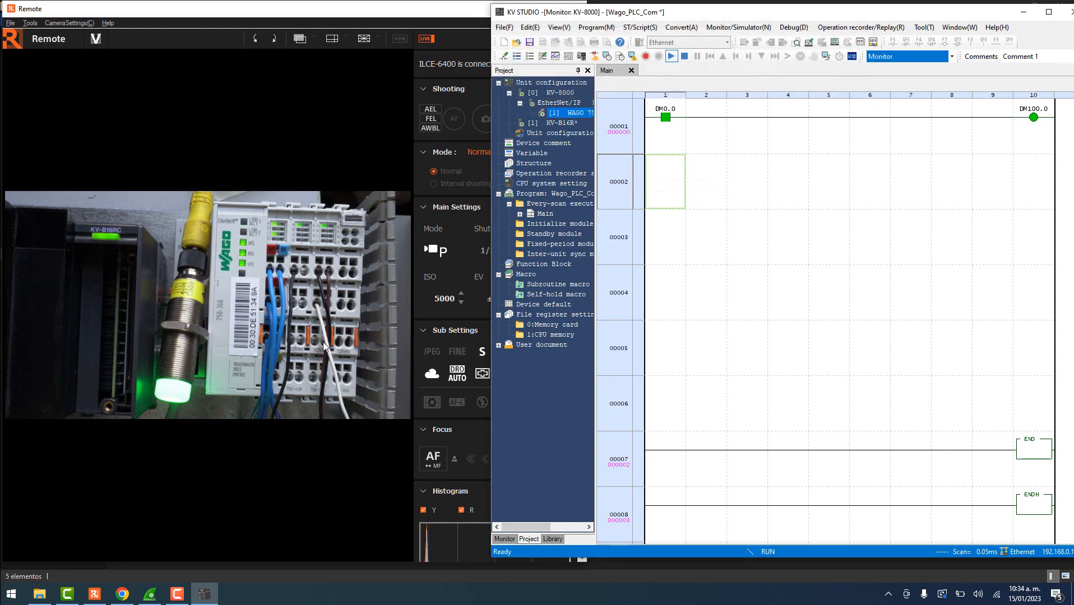